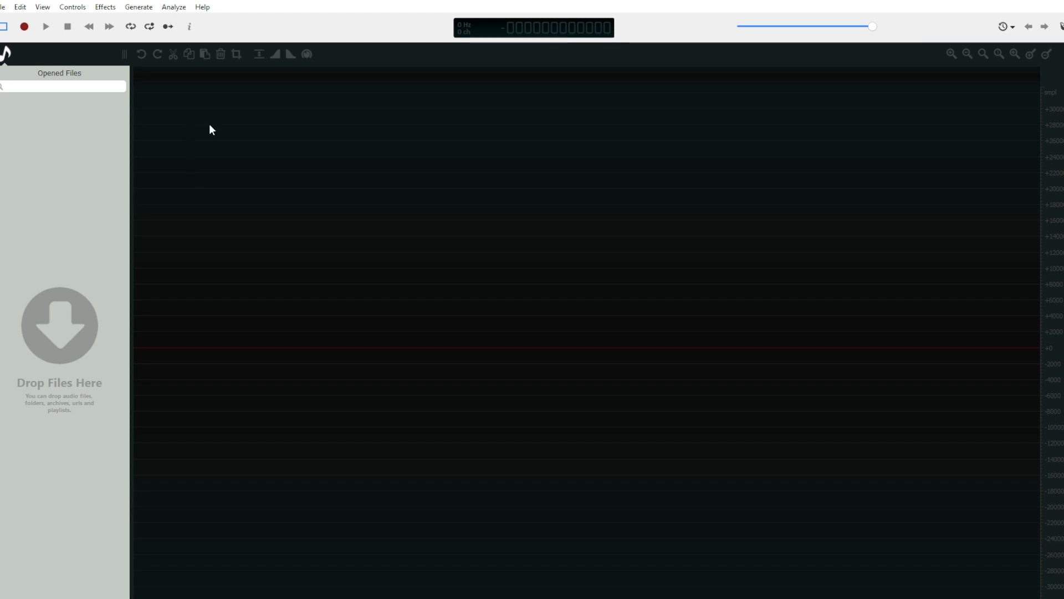
# - Make a short test recording in a new mono audio file at 44100 Hz and 16 bits
pyautogui.click(24, 26)
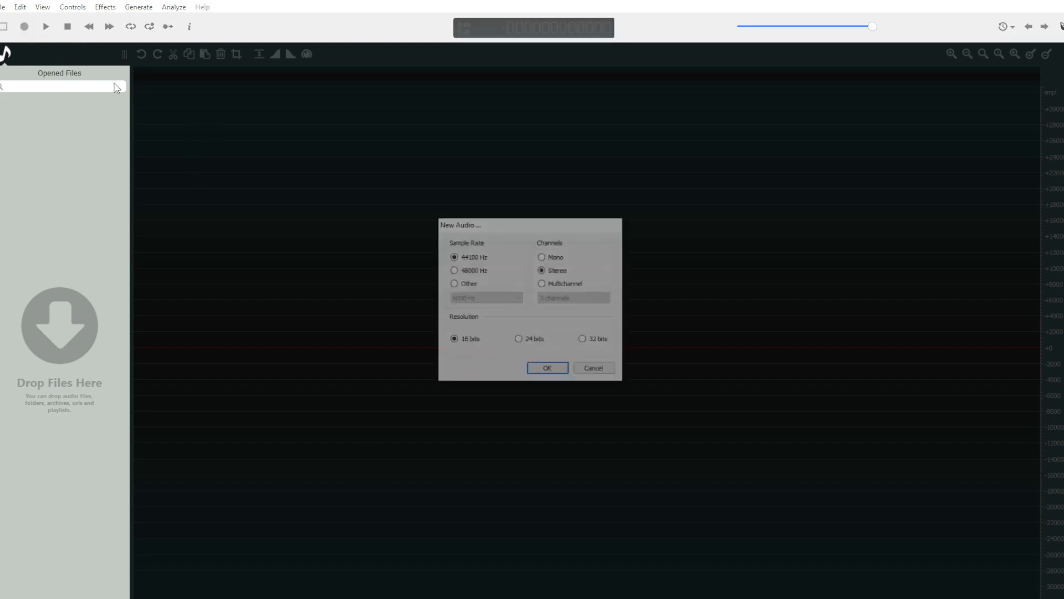
pyautogui.click(554, 256)
pyautogui.moveTo(515, 223); pyautogui.dragTo(420, 129)
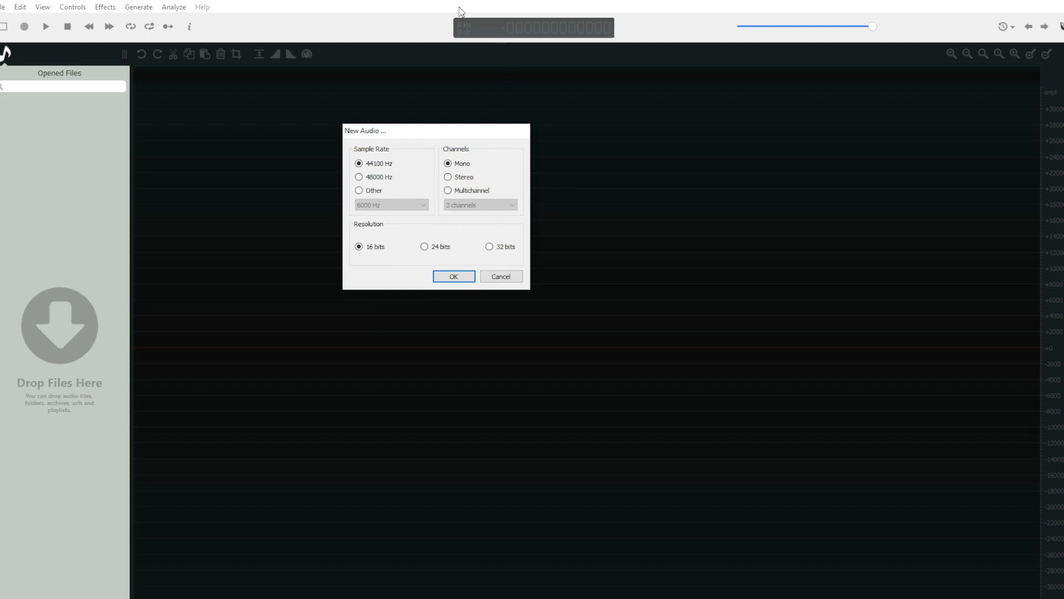
pyautogui.click(452, 277)
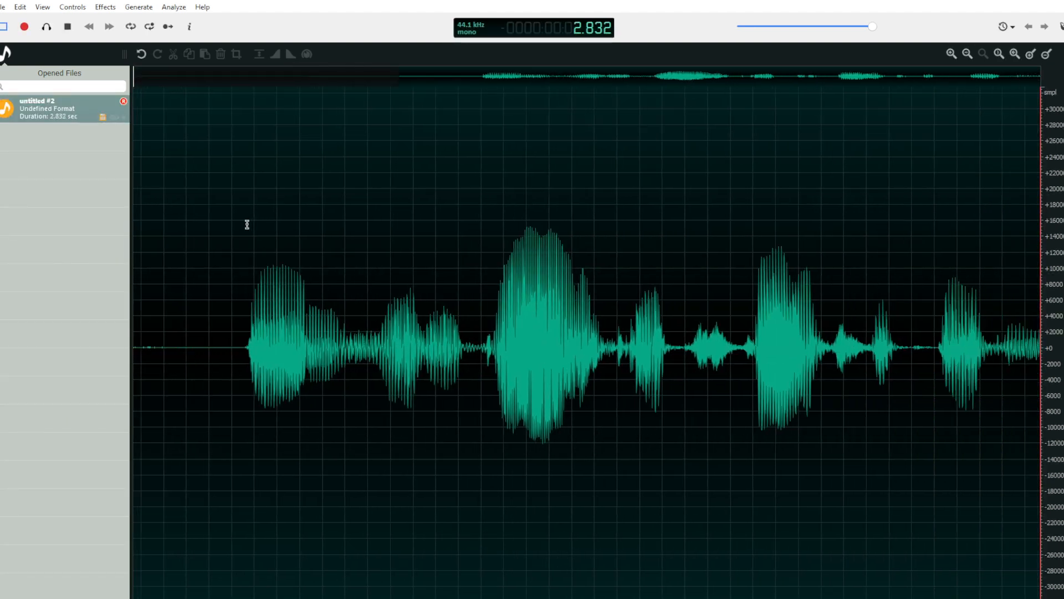
pyautogui.press('space')
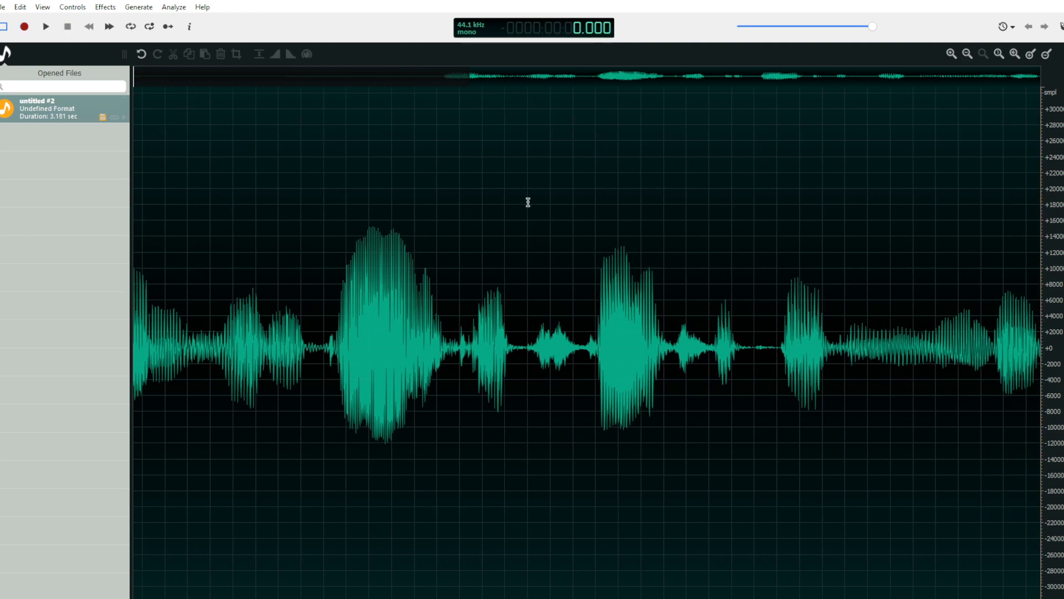
# - Delete the entire test recording from the untitled audio file
pyautogui.click(425, 195)
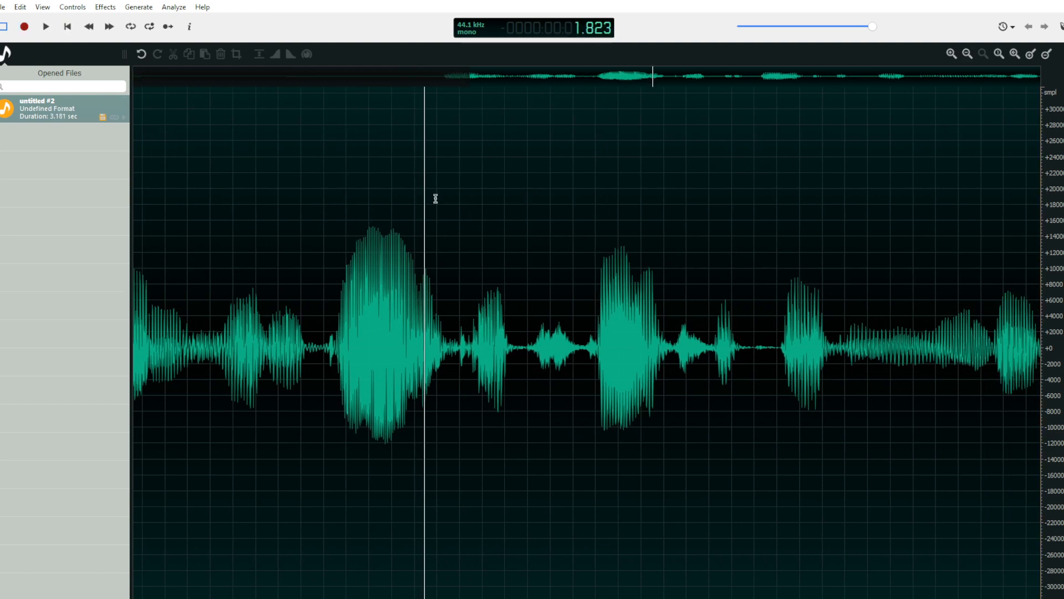
pyautogui.click(529, 201)
pyautogui.hotkey('ctrl', 'a')
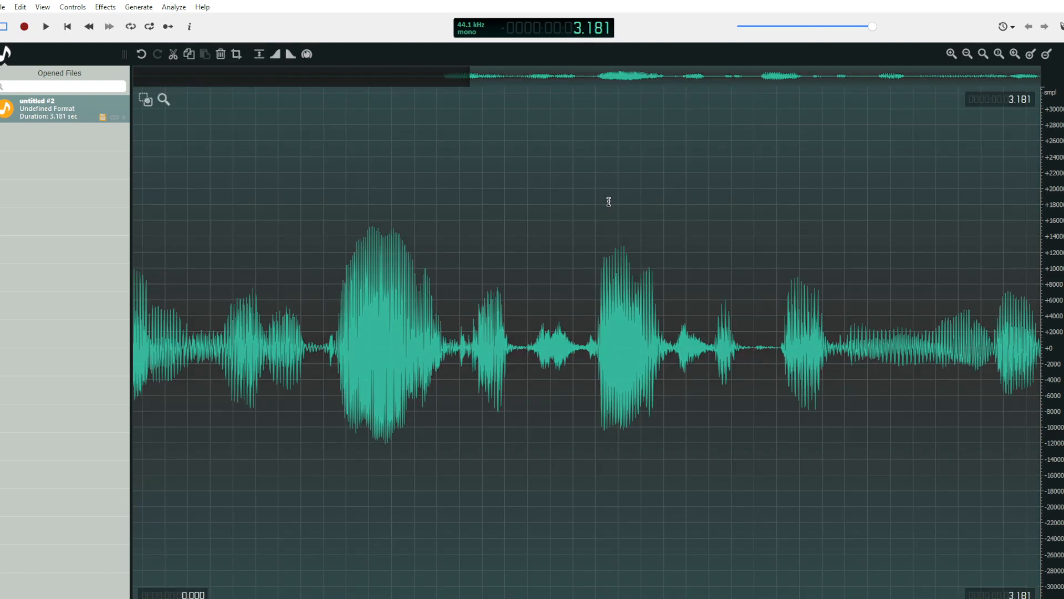
pyautogui.press('Delete')
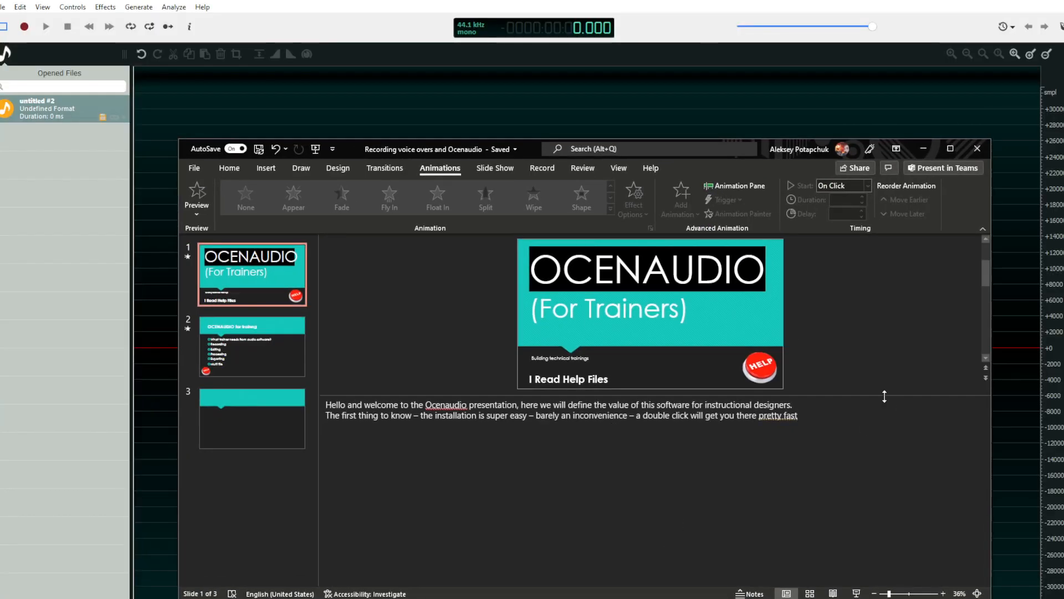
# - Enlarge the slide area above the notes in PowerPoint and arrange the presentation side by side with the audio editor
pyautogui.moveTo(886, 395); pyautogui.dragTo(886, 454)
pyautogui.moveTo(175, 387); pyautogui.dragTo(544, 387)
pyautogui.click(893, 2)
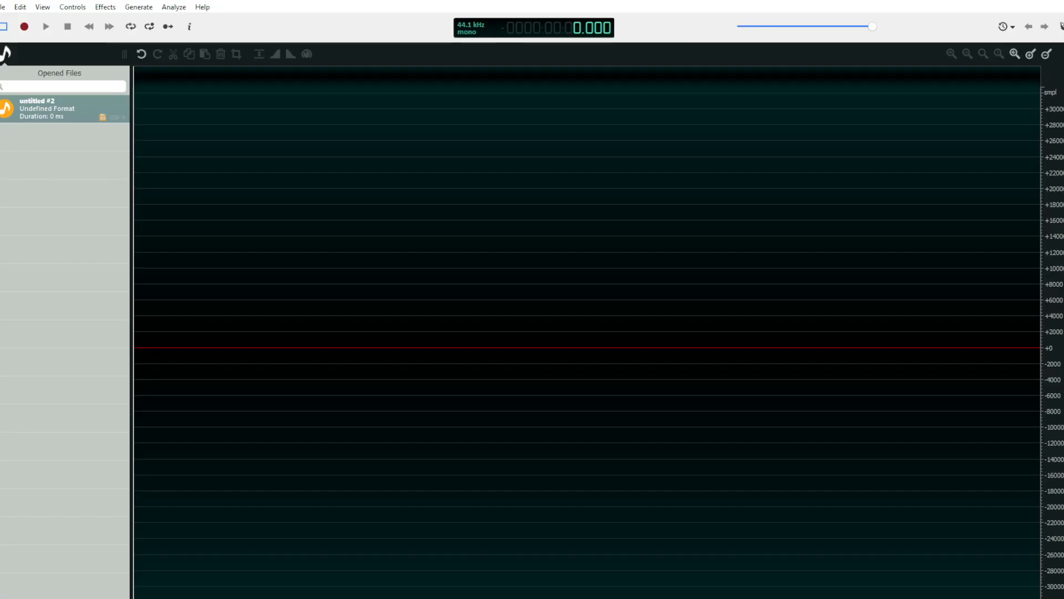
pyautogui.hotkey('alt', 'Tab')
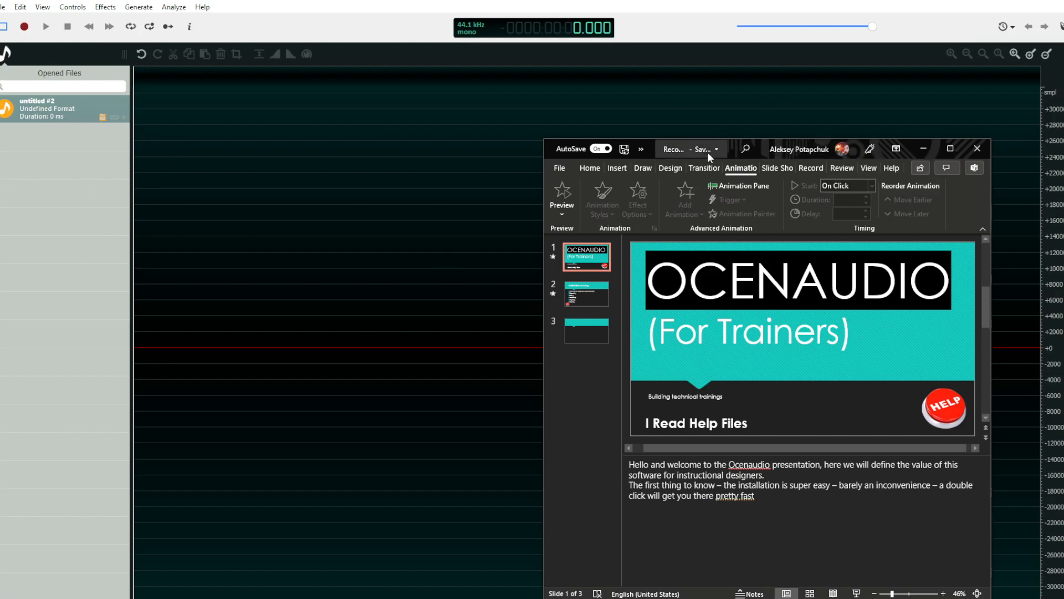
pyautogui.press('super+Right')
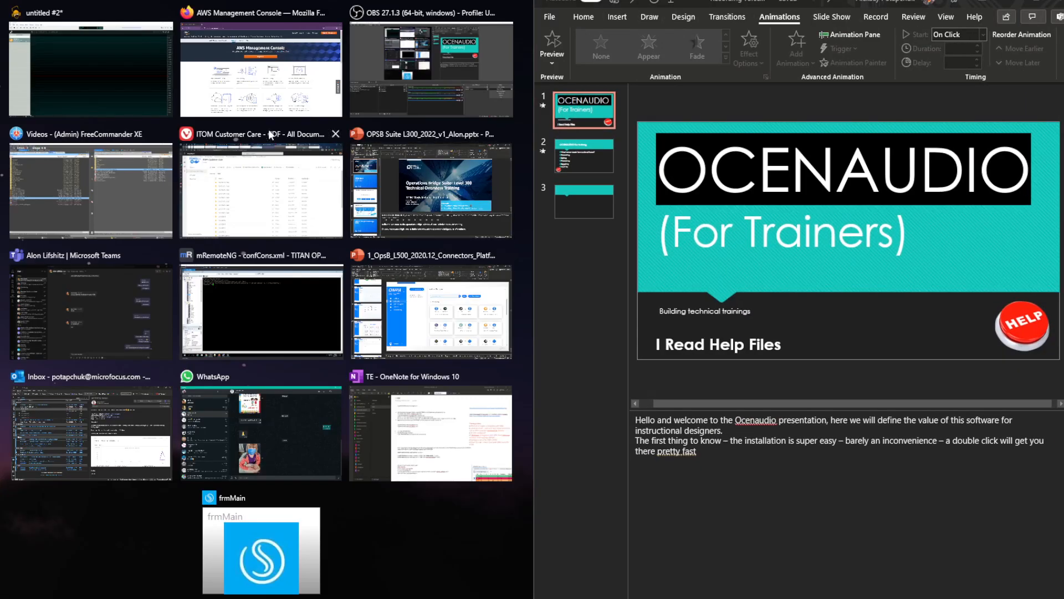
pyautogui.click(62, 77)
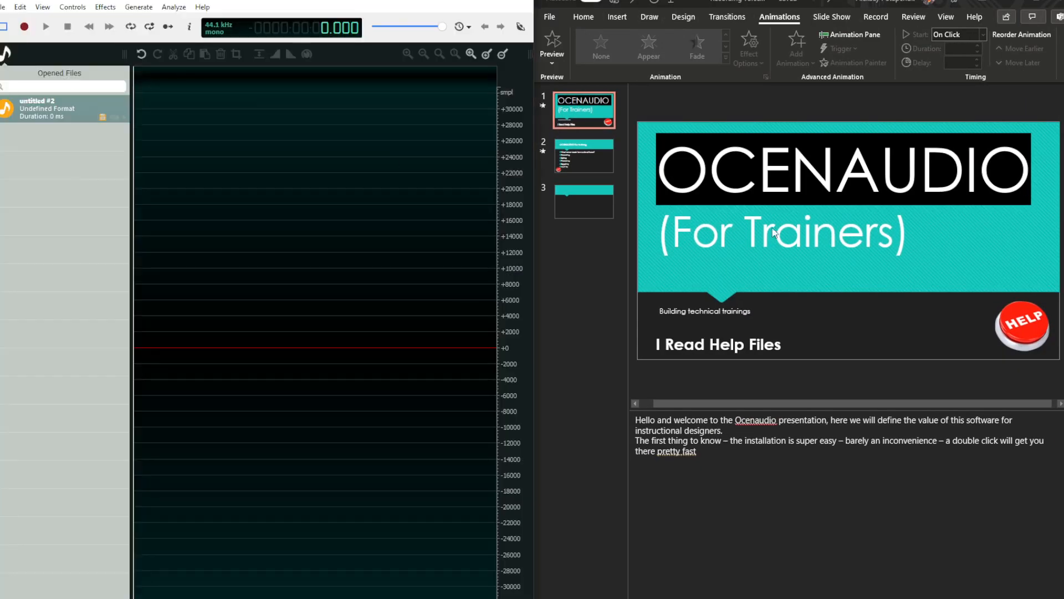
# - Record about 16 seconds of voice-over from the first slide's notes into the empty audio file
pyautogui.click(747, 469)
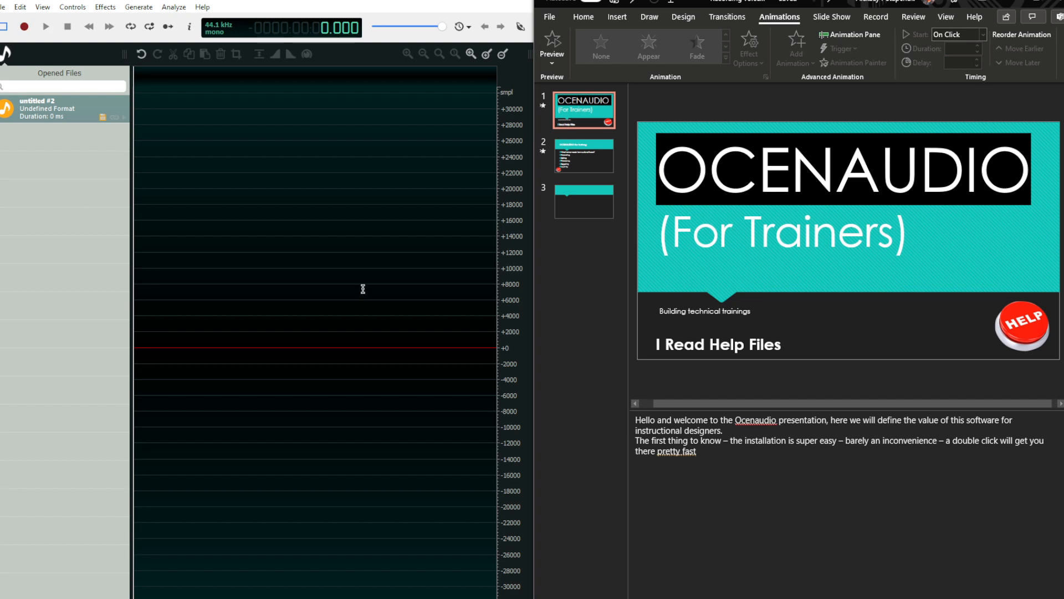
pyautogui.write('re p')
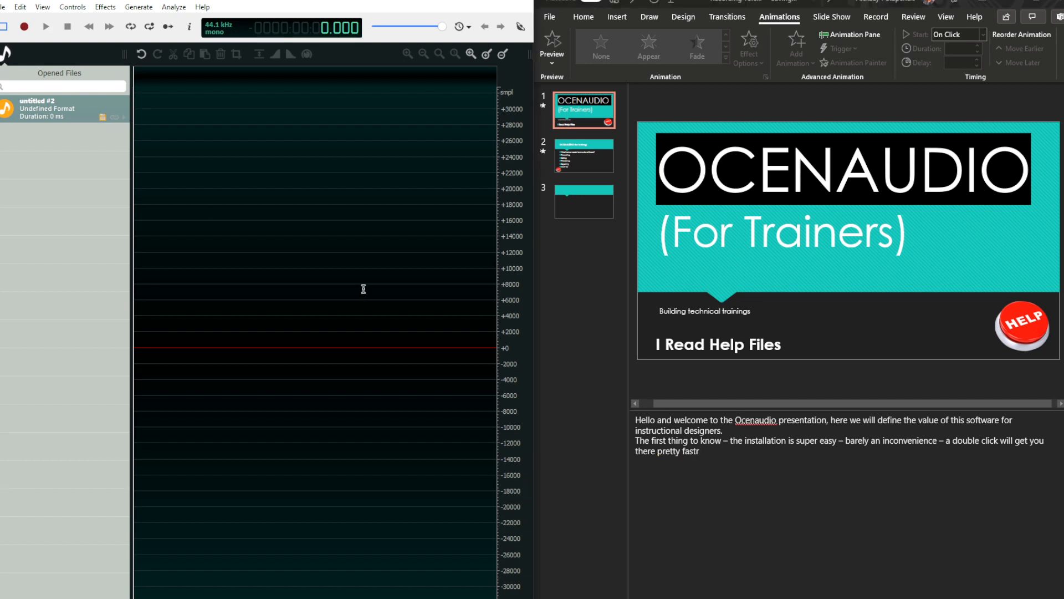
pyautogui.write('r')
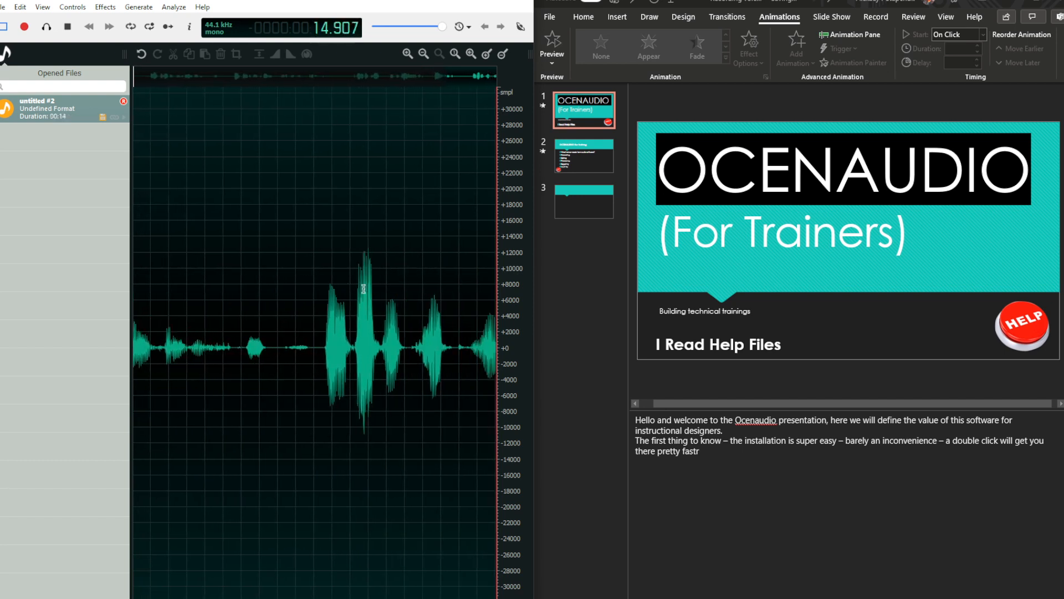
pyautogui.press('space')
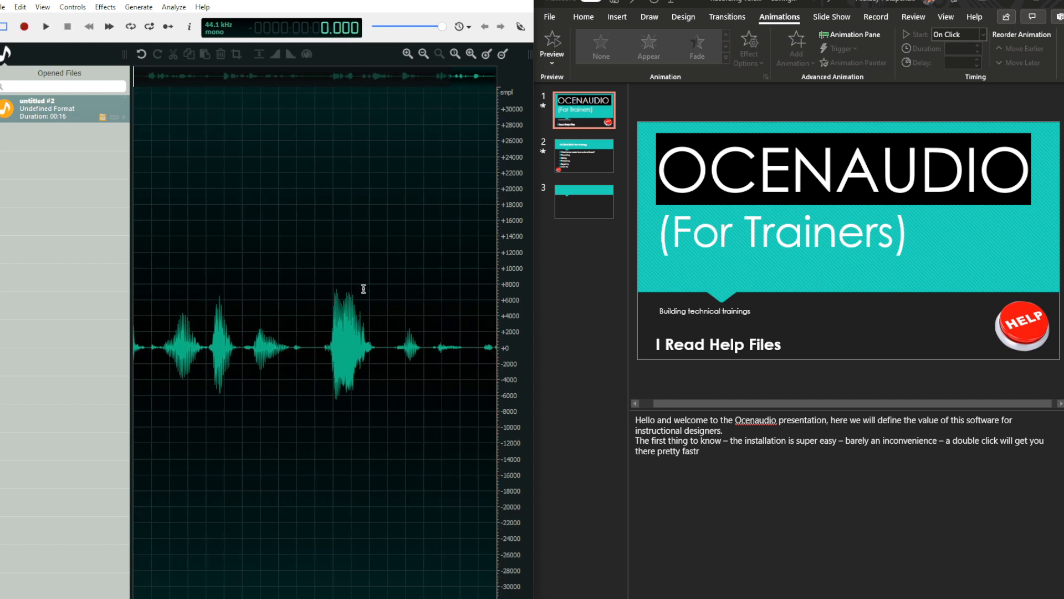
# - Play back the recorded voice-over from near its beginning, at about 0.318 s
pyautogui.click(325, 214)
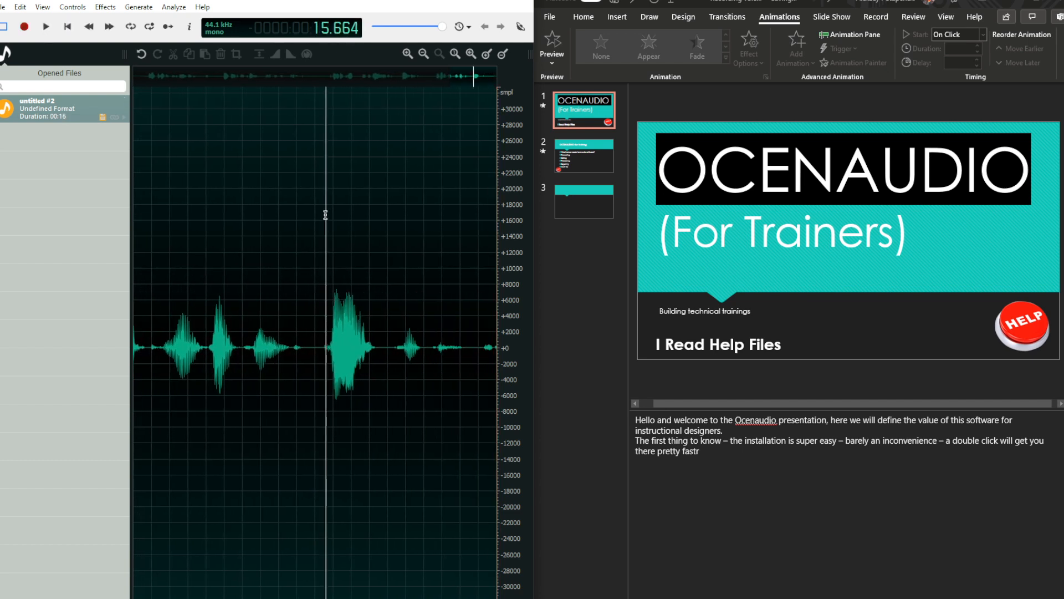
pyautogui.click(327, 218)
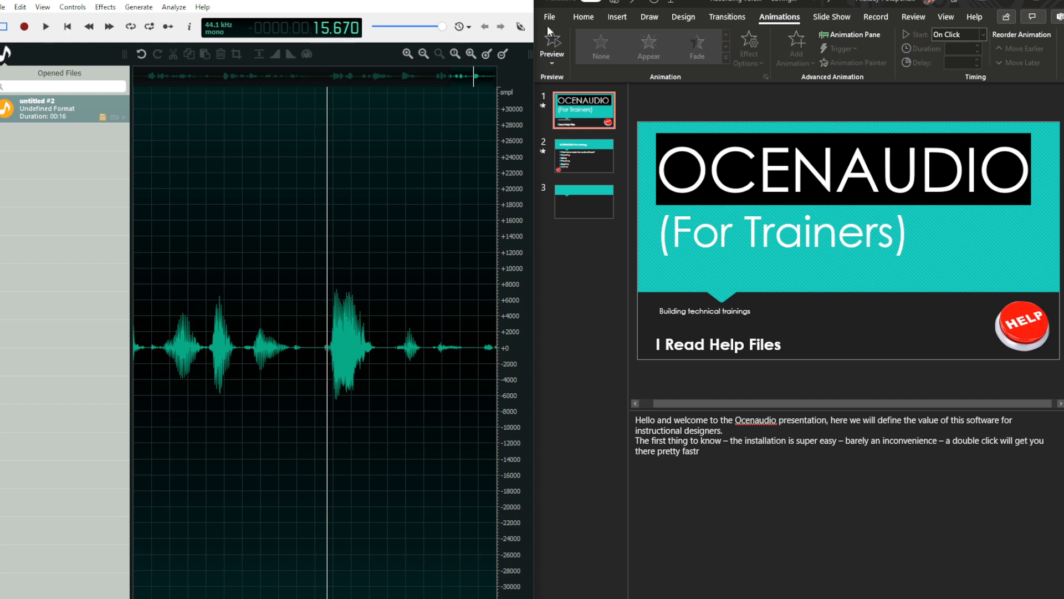
pyautogui.click(422, 55)
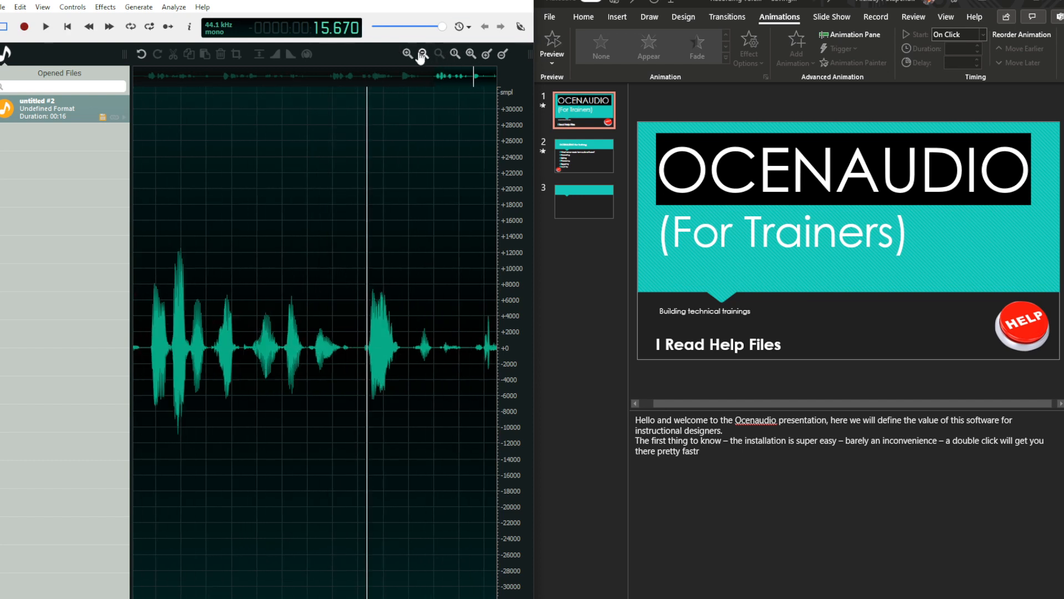
pyautogui.click(421, 55)
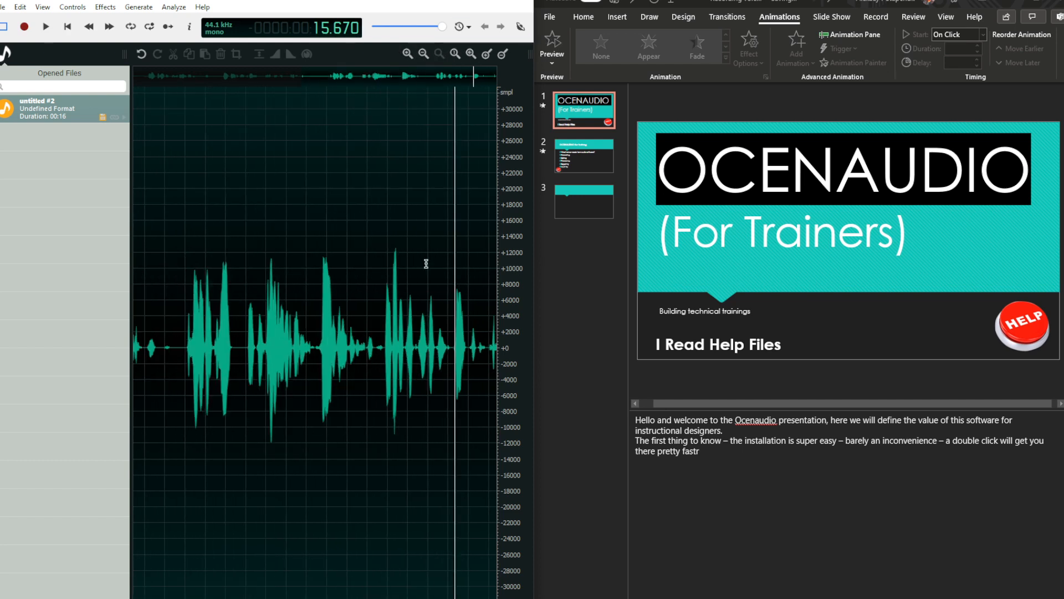
pyautogui.moveTo(430, 262); pyautogui.dragTo(61, 243)
pyautogui.click(178, 237)
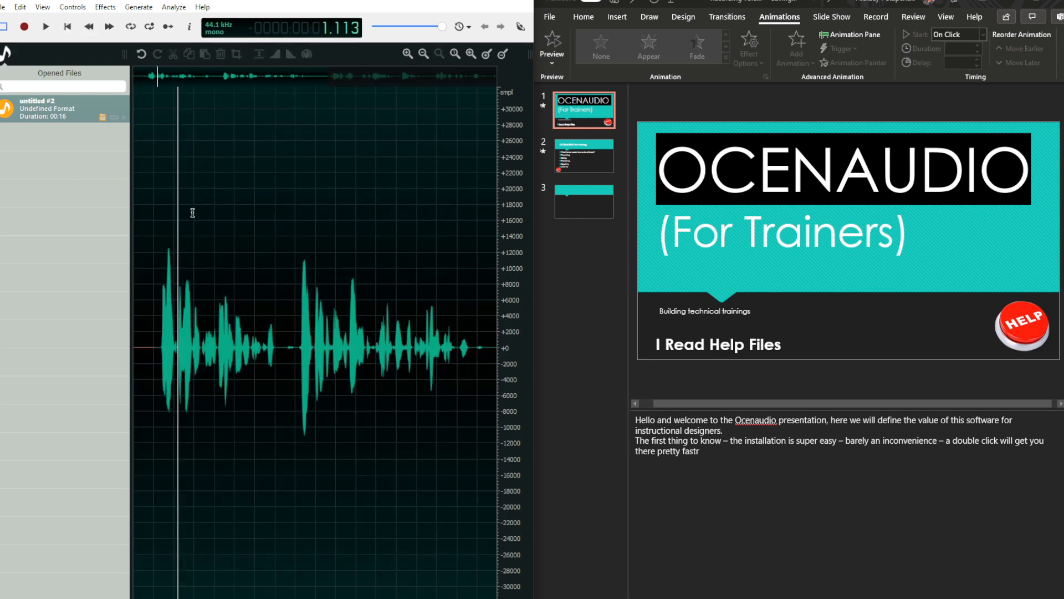
pyautogui.moveTo(175, 197); pyautogui.dragTo(72, 190)
pyautogui.click(194, 186)
pyautogui.click(146, 186)
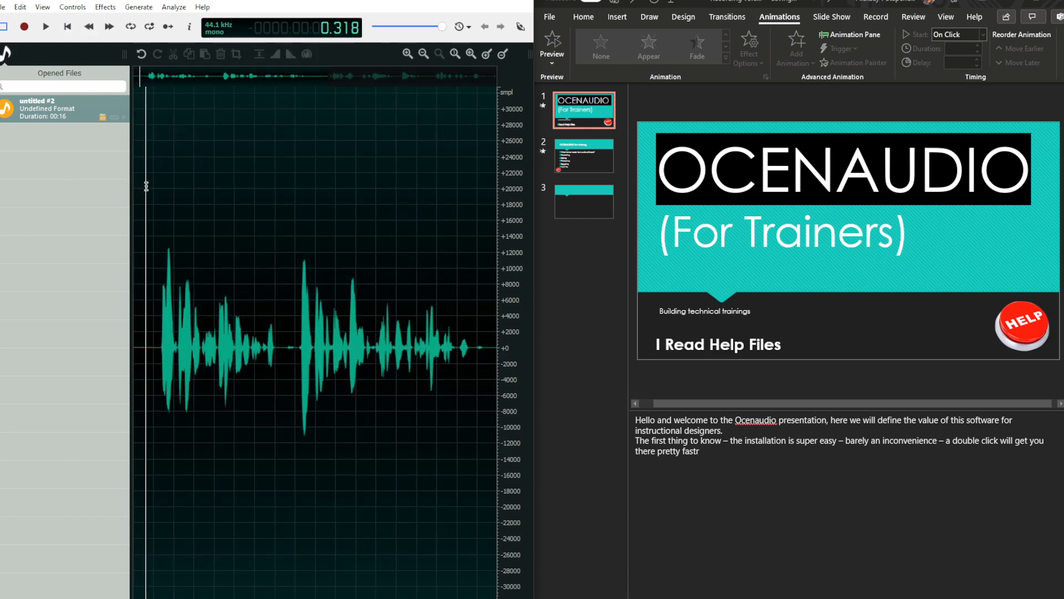
pyautogui.press('space')
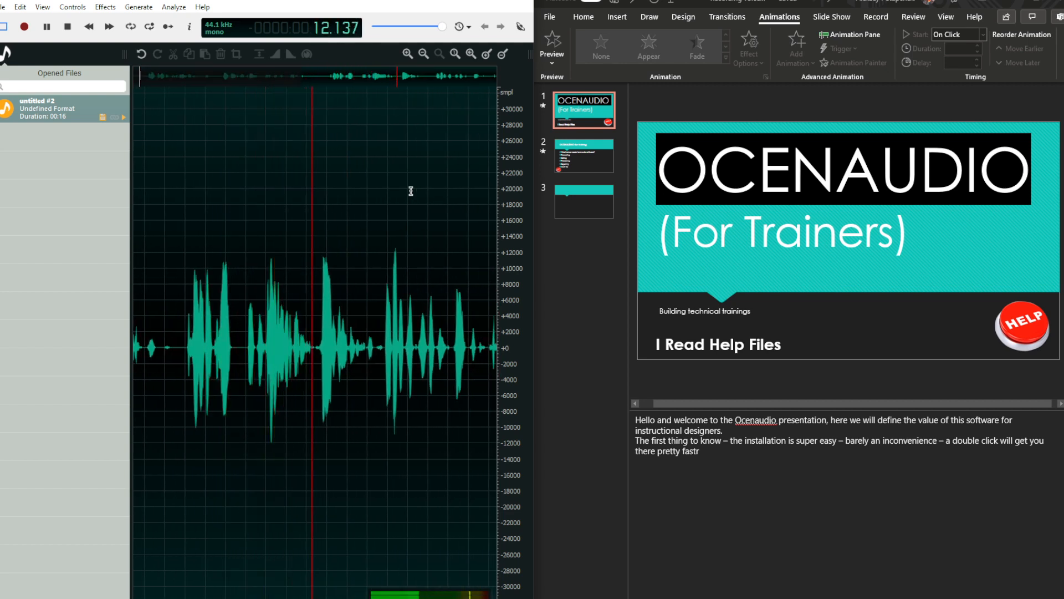
pyautogui.press('space')
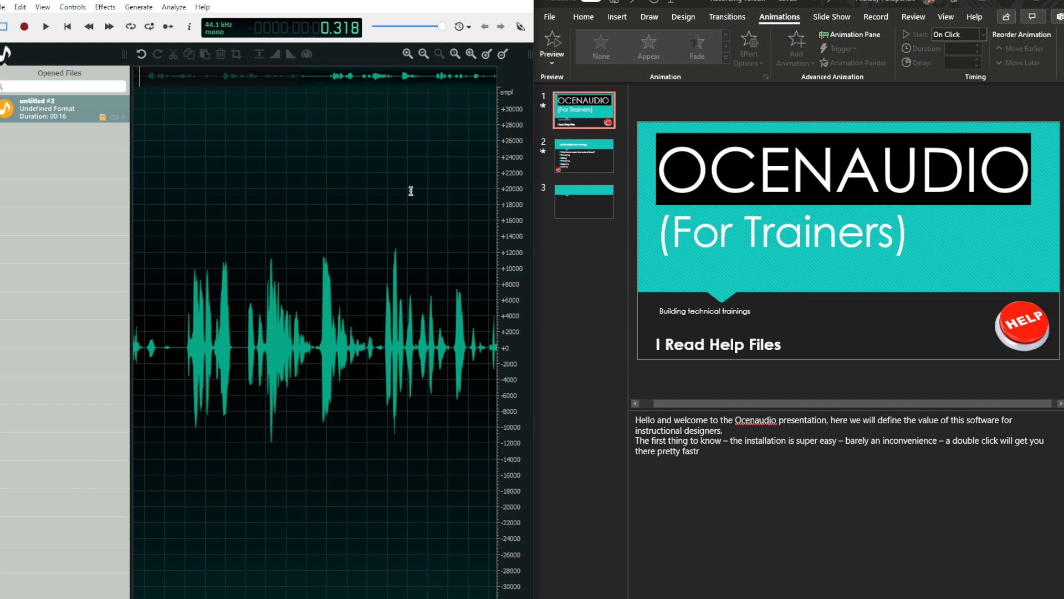
# - Examine the loud peaks and quiet passages of the voice-over waveform at several points along the recording
pyautogui.click(404, 228)
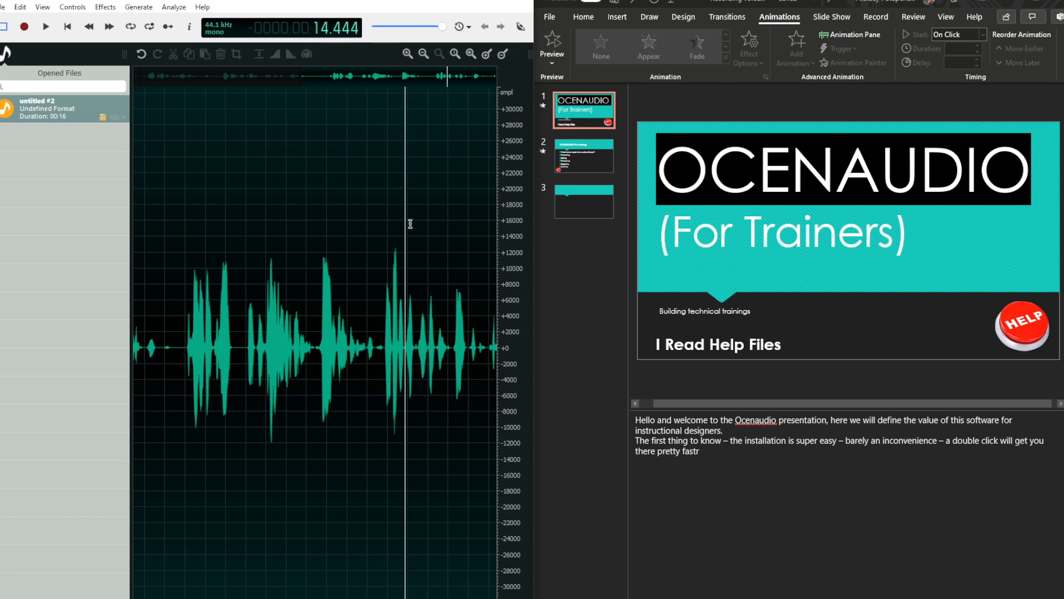
pyautogui.click(411, 224)
pyautogui.click(392, 231)
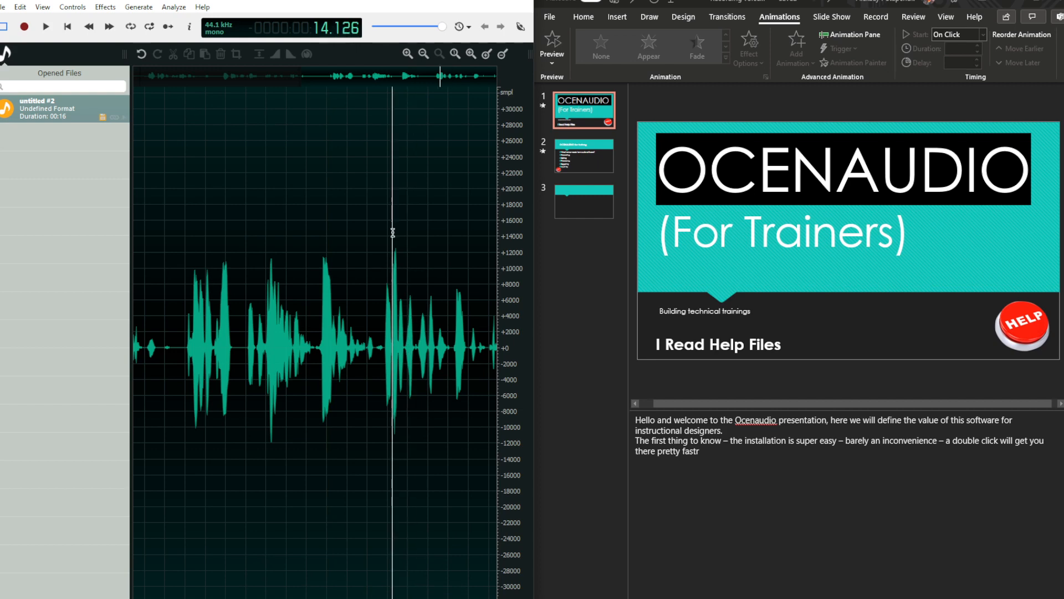
pyautogui.click(389, 237)
pyautogui.click(387, 248)
pyautogui.click(383, 247)
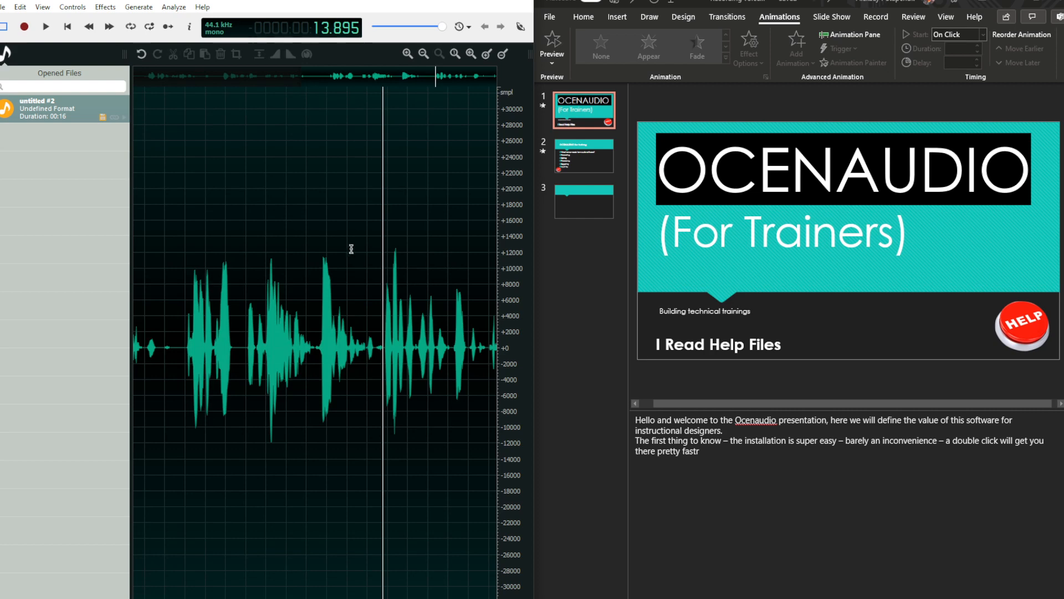
pyautogui.click(288, 249)
pyautogui.moveTo(279, 249); pyautogui.dragTo(132, 239)
pyautogui.click(203, 234)
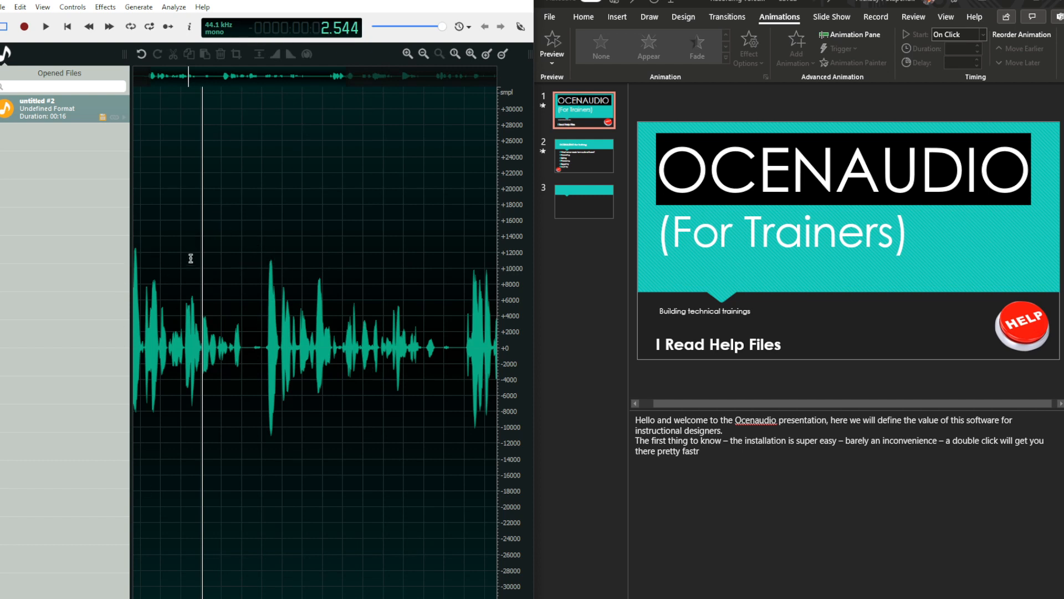
pyautogui.click(267, 291)
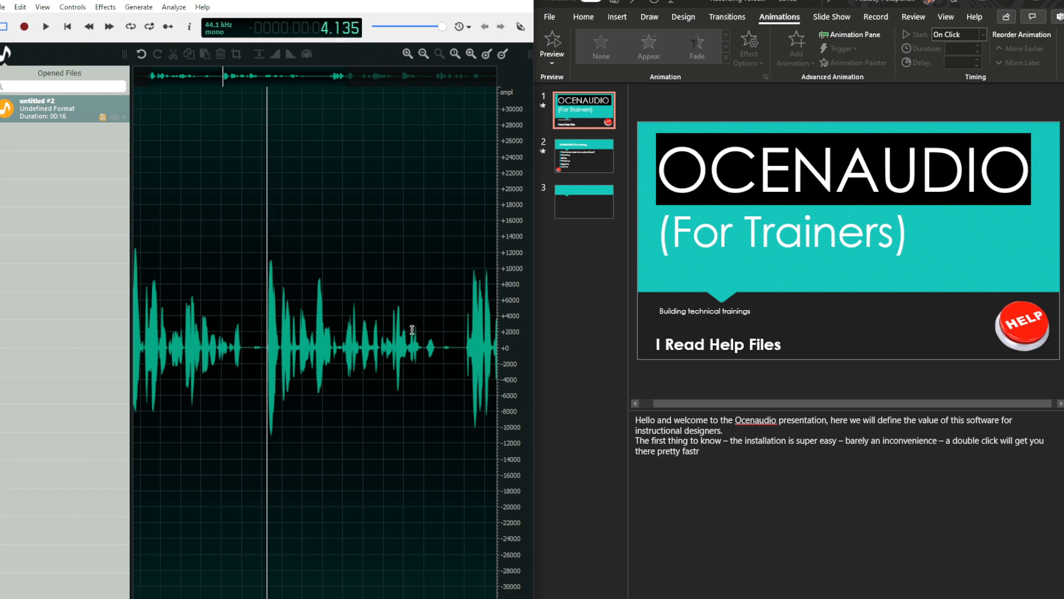
pyautogui.click(411, 303)
pyautogui.click(430, 305)
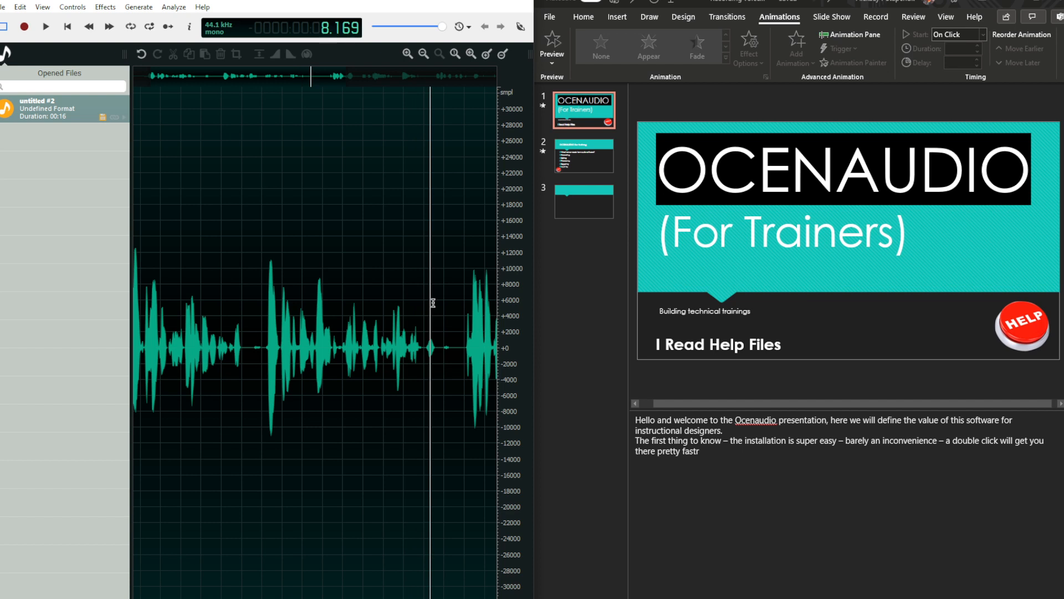
# - Select the whole voice-over recording and open the Normalize effect with its waveform preview shown
pyautogui.click(361, 281)
pyautogui.doubleClick(361, 280)
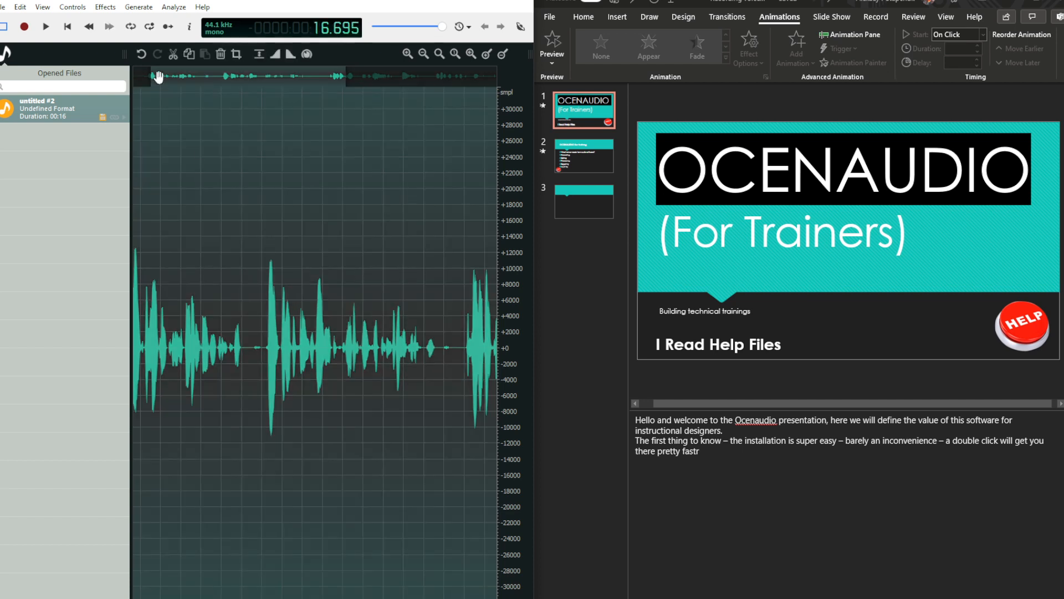
pyautogui.click(105, 7)
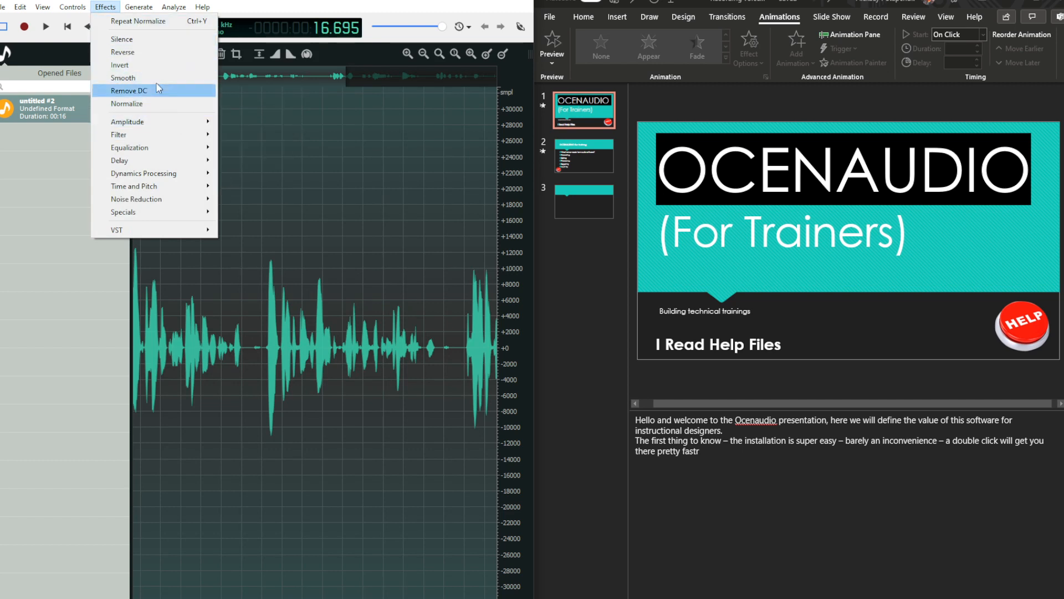
pyautogui.moveTo(170, 121)
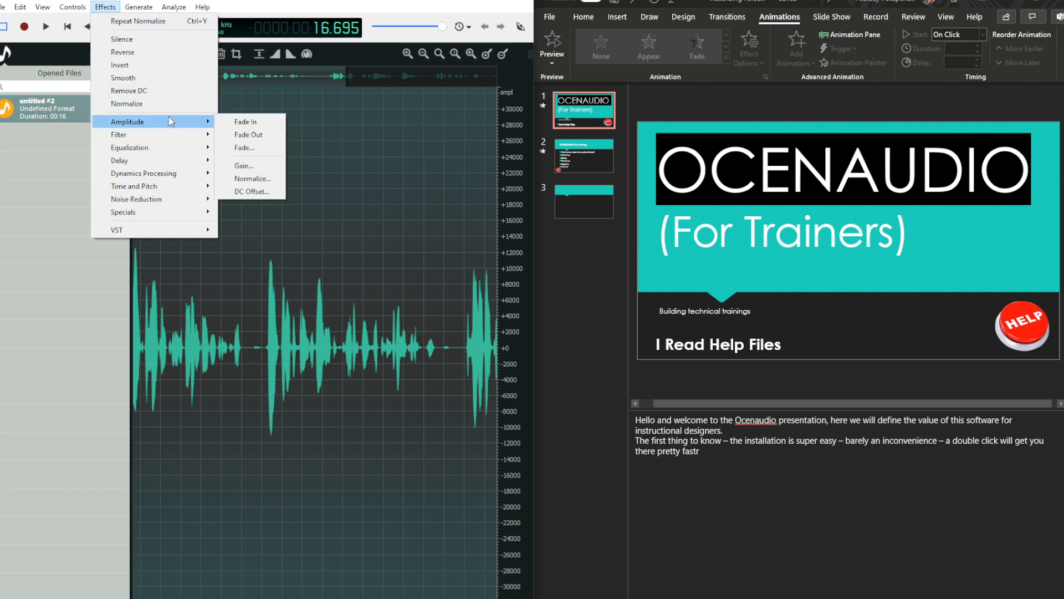
pyautogui.click(253, 178)
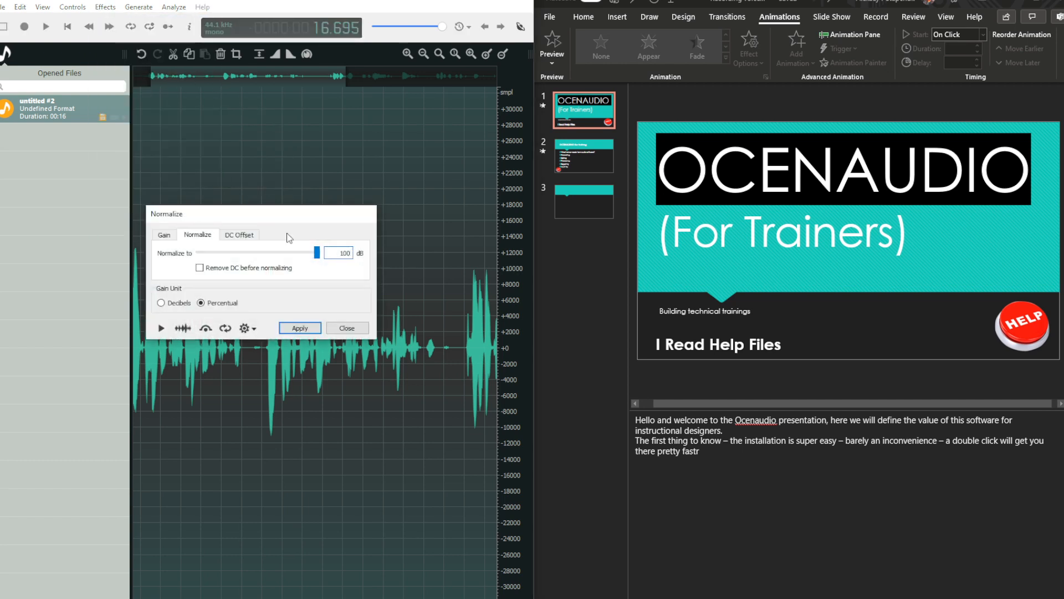
pyautogui.moveTo(281, 218); pyautogui.dragTo(352, 124)
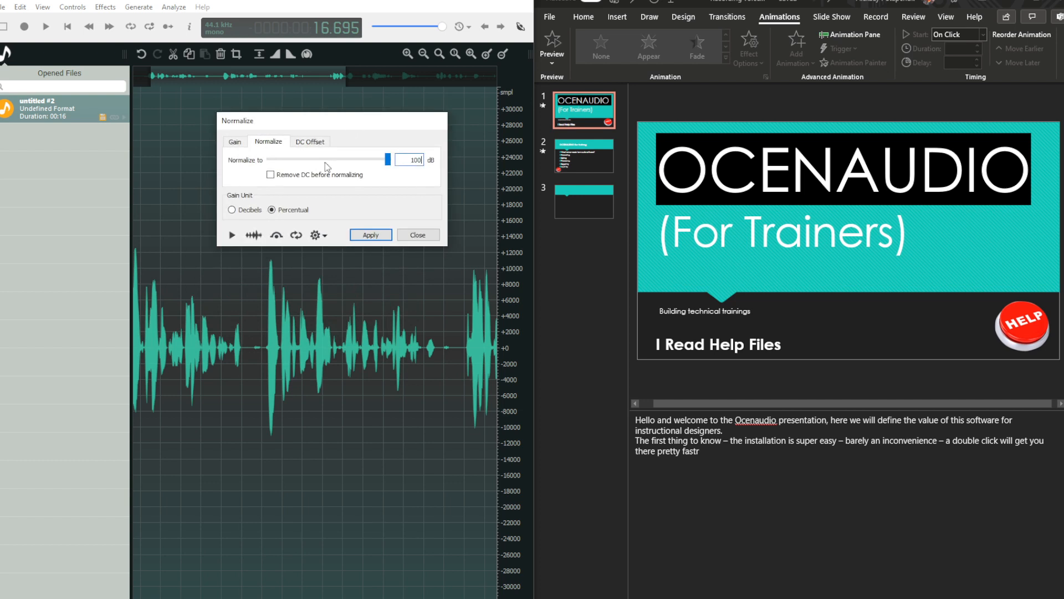
pyautogui.click(253, 236)
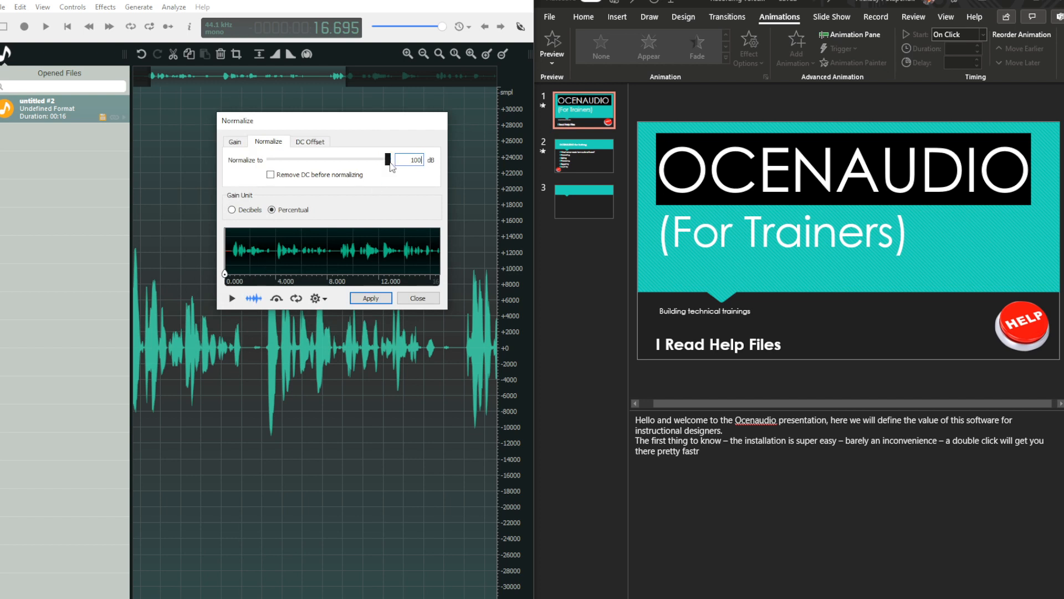
# - Try a lower normalization level, restore it to 100 percent, and look at the Gain settings
pyautogui.moveTo(389, 160); pyautogui.dragTo(350, 161)
pyautogui.moveTo(347, 160); pyautogui.dragTo(390, 162)
pyautogui.click(242, 144)
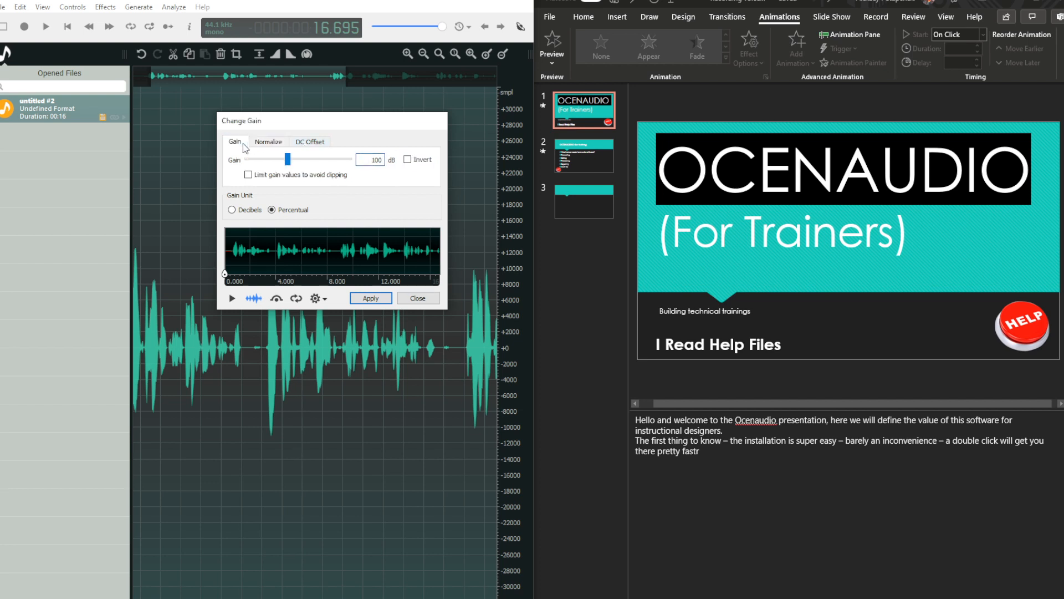
pyautogui.click(262, 143)
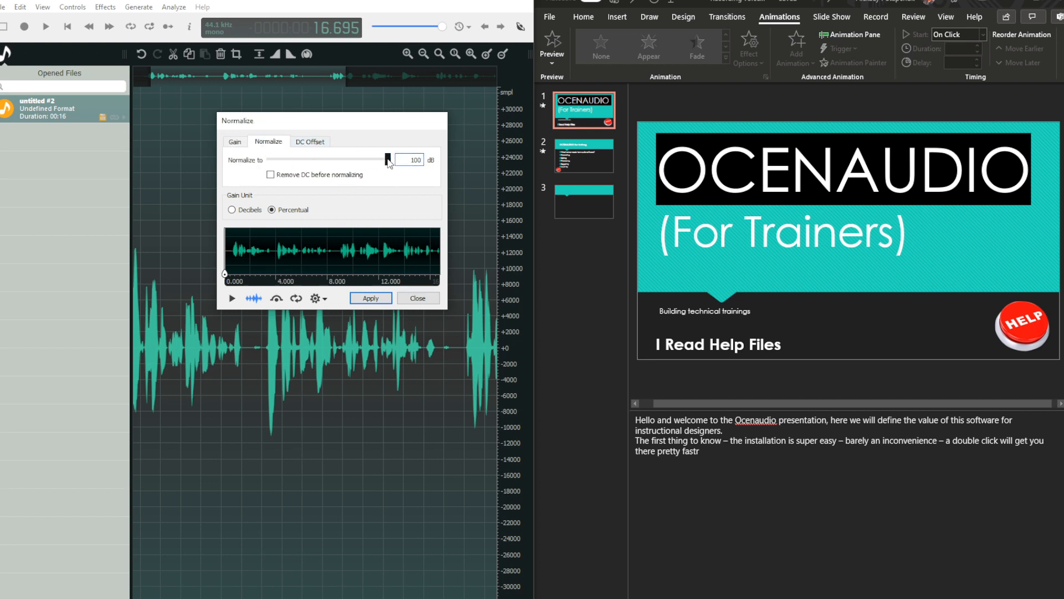
# - Set the normalization level to 97 percent and preview the beginning of the recording
pyautogui.moveTo(389, 162); pyautogui.dragTo(384, 169)
pyautogui.doubleClick(421, 162)
pyautogui.write('97')
pyautogui.click(232, 299)
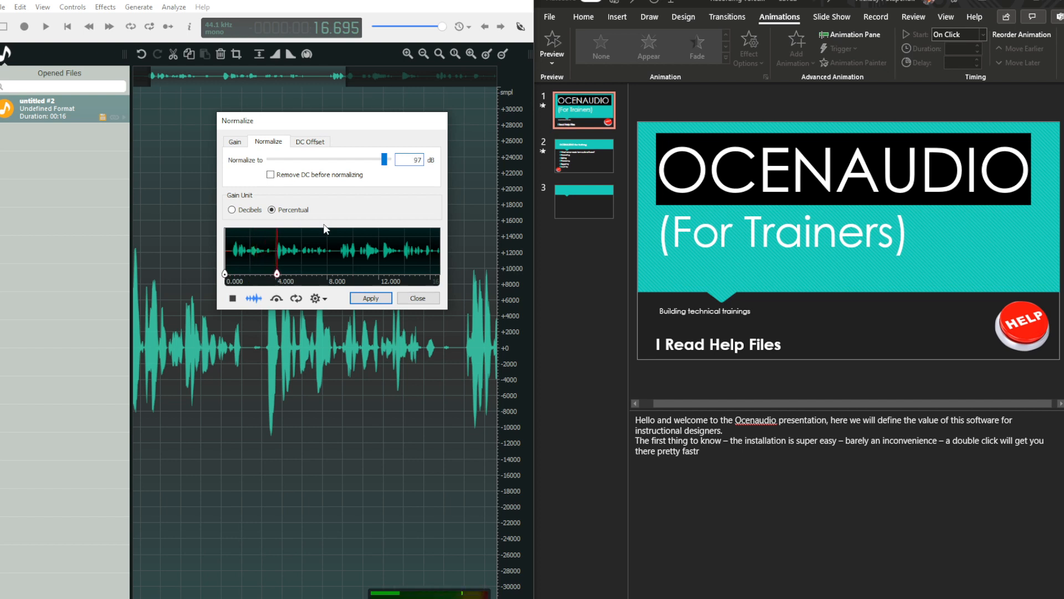
pyautogui.click(234, 299)
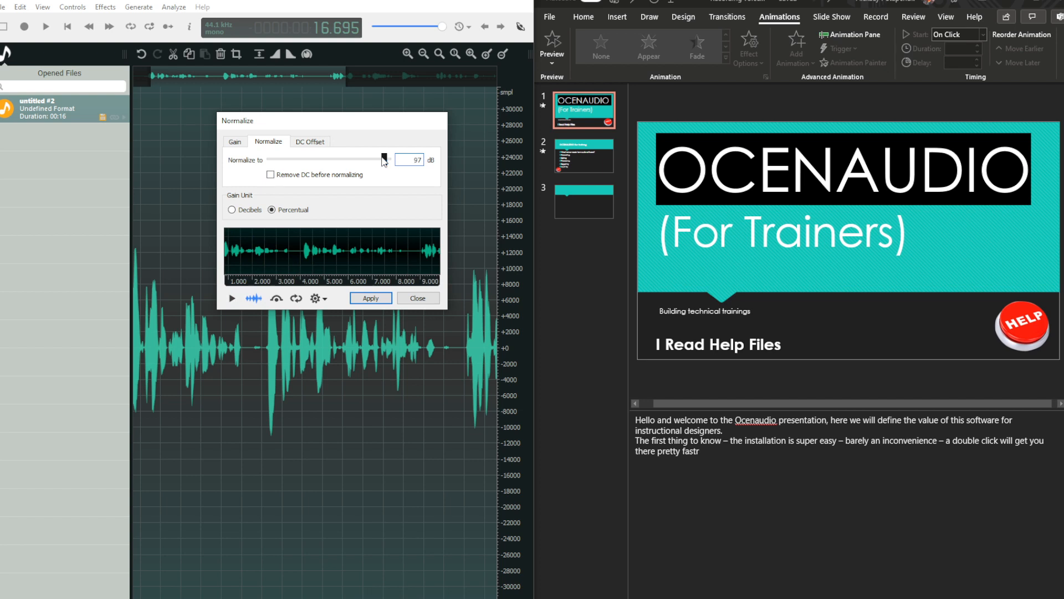
# - Lower the normalization level to 87 percent and preview the result
pyautogui.moveTo(383, 161); pyautogui.dragTo(372, 160)
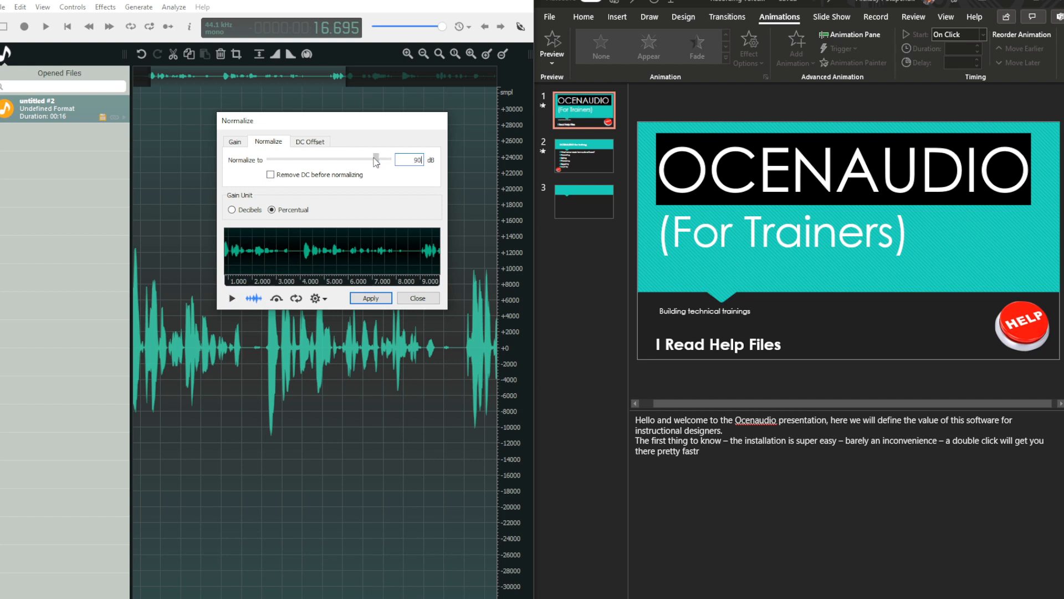
pyautogui.click(232, 299)
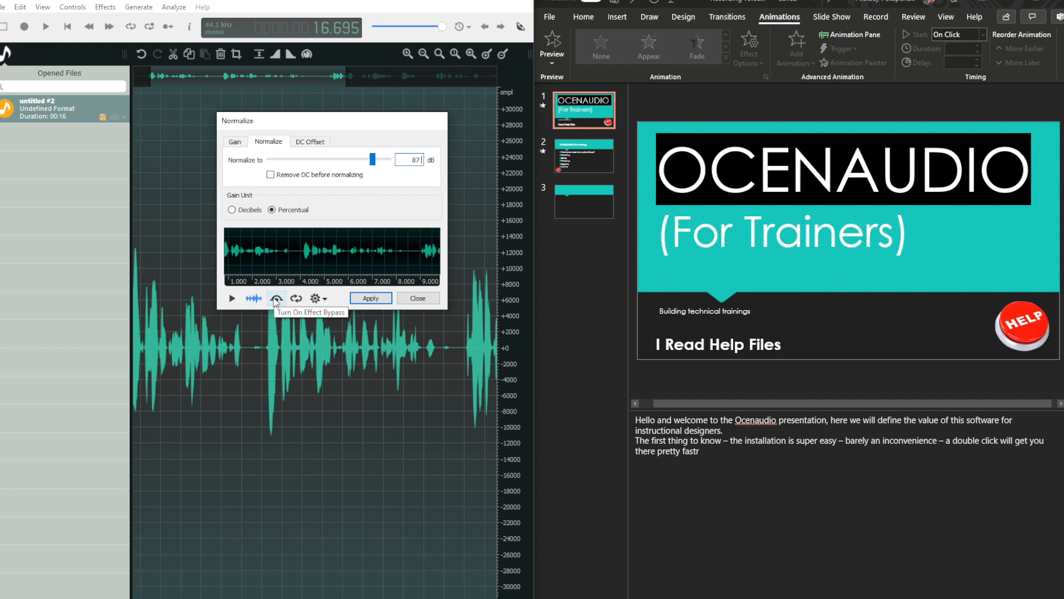
pyautogui.click(262, 259)
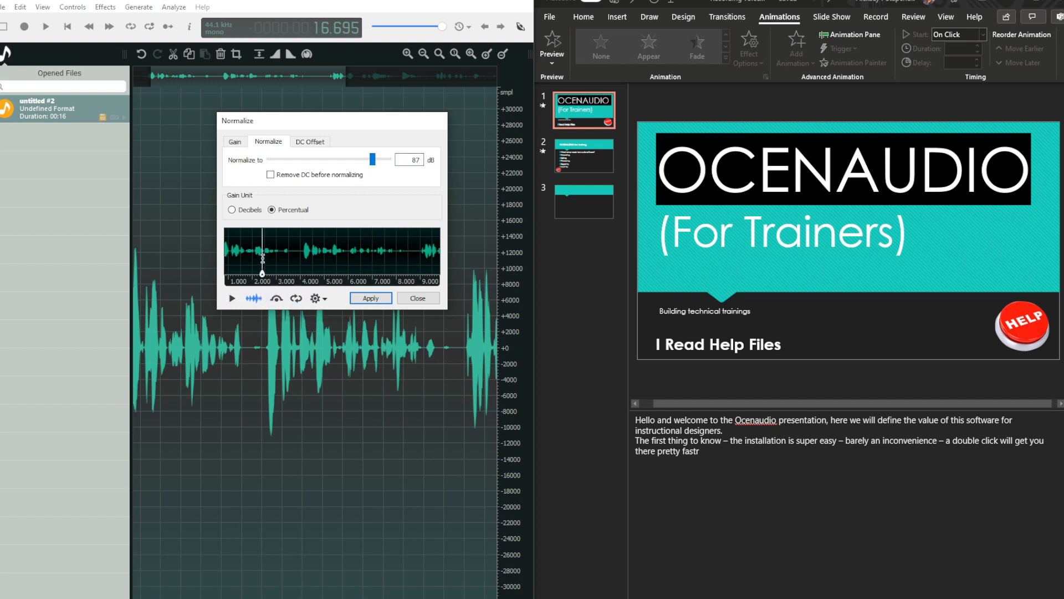
# - Preview the normalized sound of the passage from about 9 to 13 s in the effect's waveform preview
pyautogui.doubleClick(407, 160)
pyautogui.moveTo(264, 280); pyautogui.dragTo(162, 269)
pyautogui.click(256, 249)
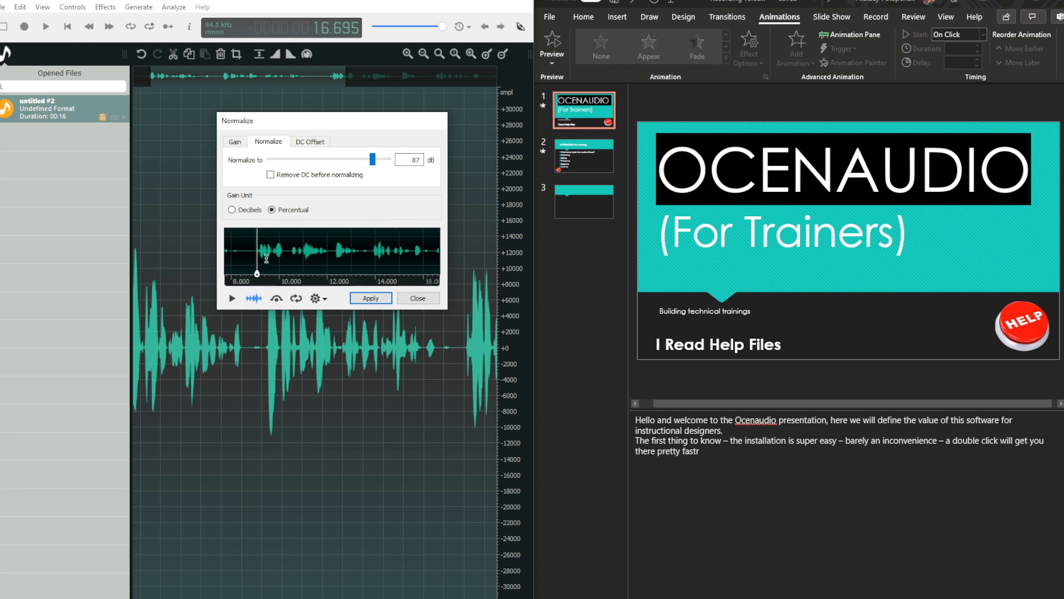
pyautogui.moveTo(262, 255); pyautogui.dragTo(361, 253)
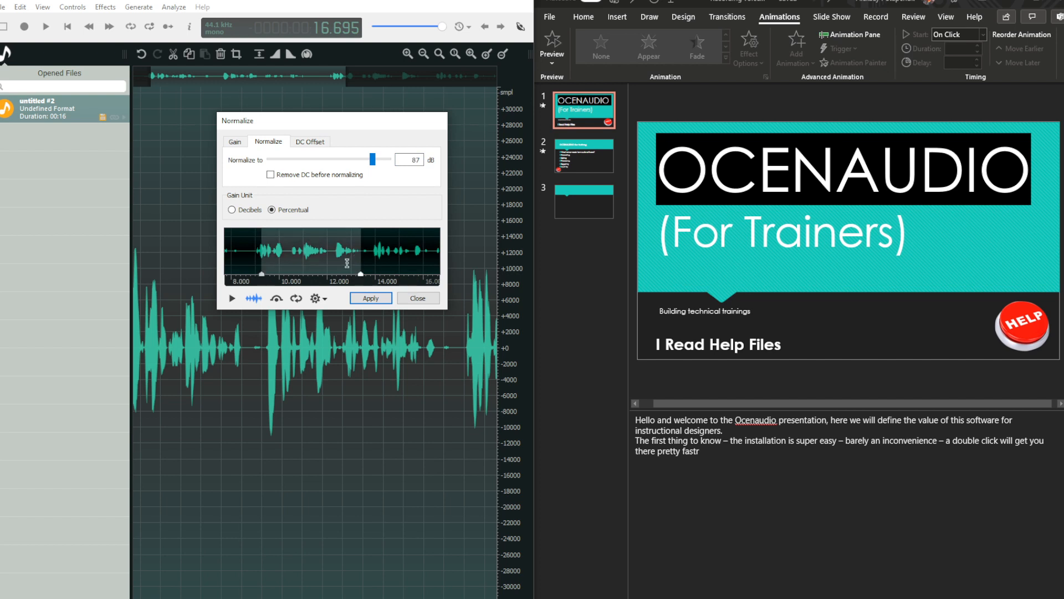
pyautogui.click(232, 298)
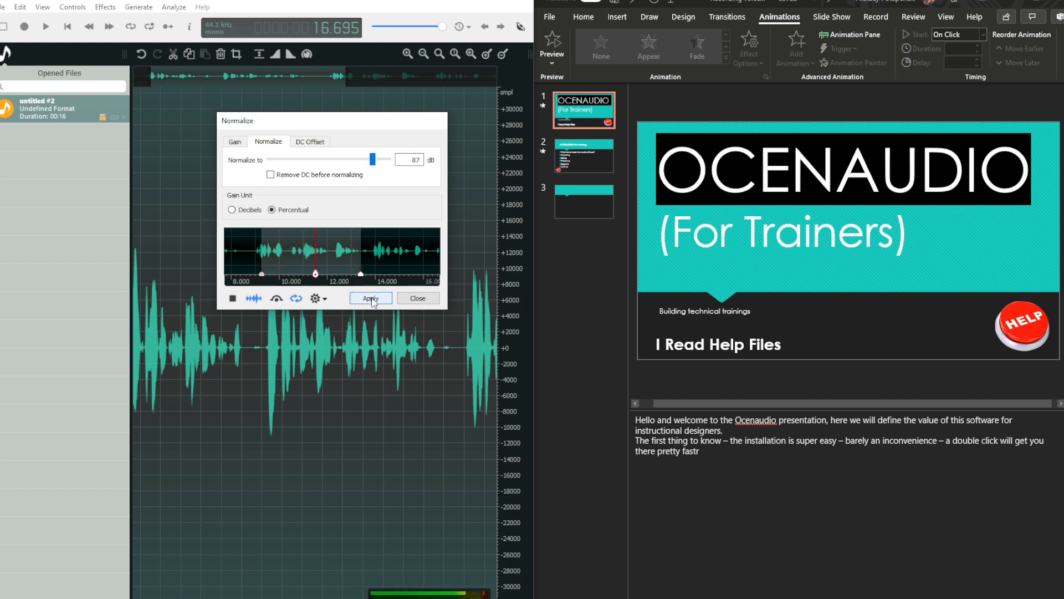
pyautogui.click(233, 298)
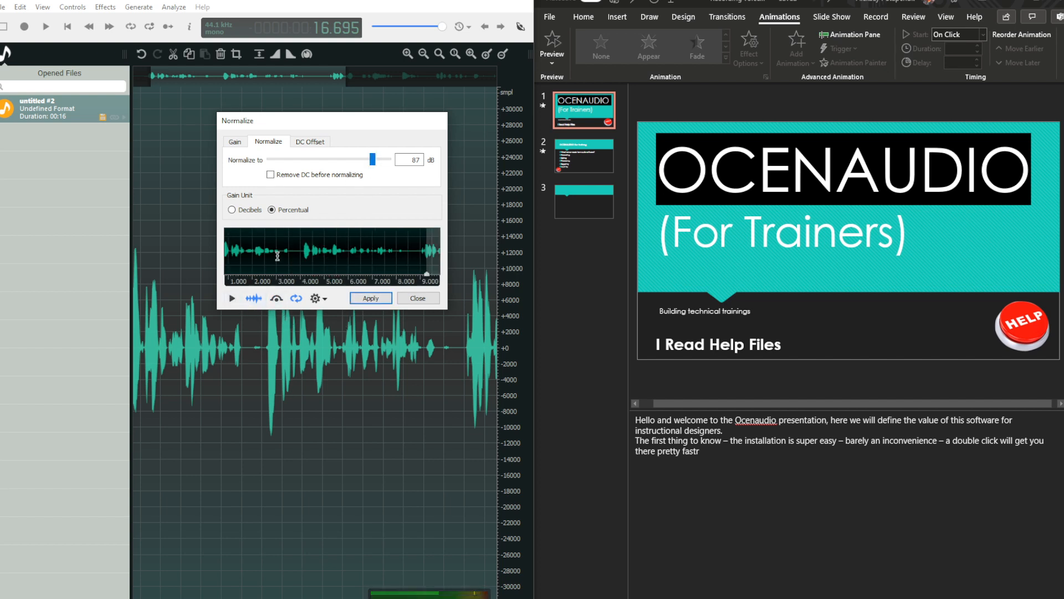
# - Apply the 87 percent normalization to the whole recording
pyautogui.click(279, 255)
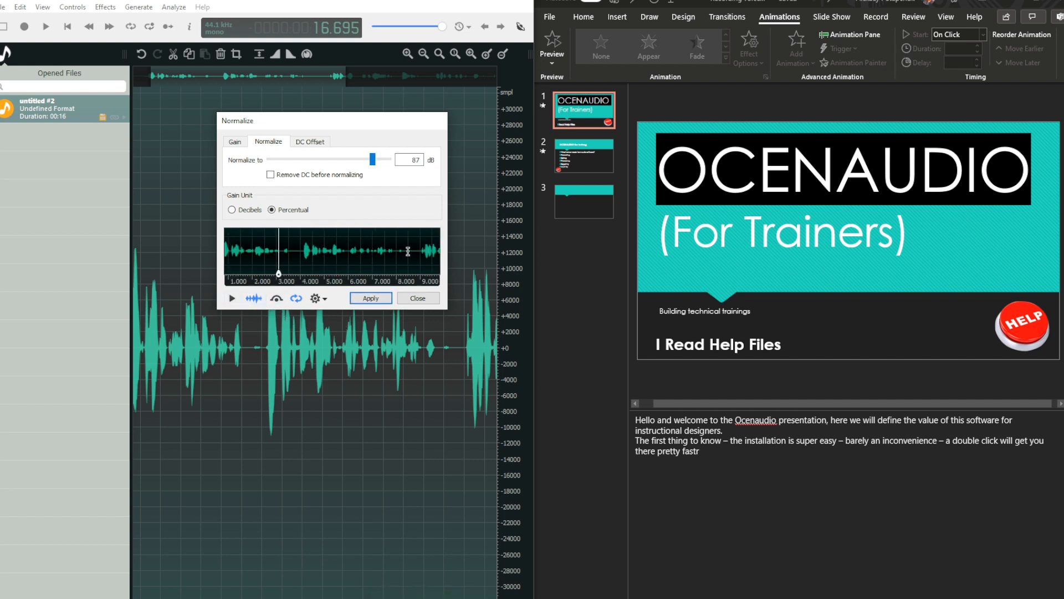
pyautogui.click(367, 298)
pyautogui.click(422, 271)
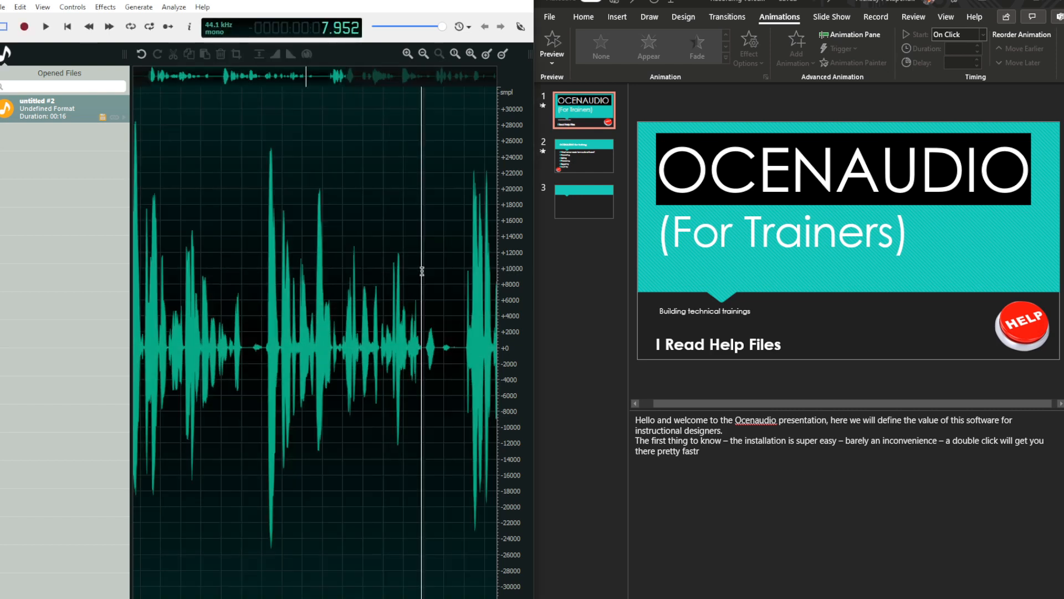
# - Examine the normalized peaks over the full length of the voice-over waveform
pyautogui.click(442, 291)
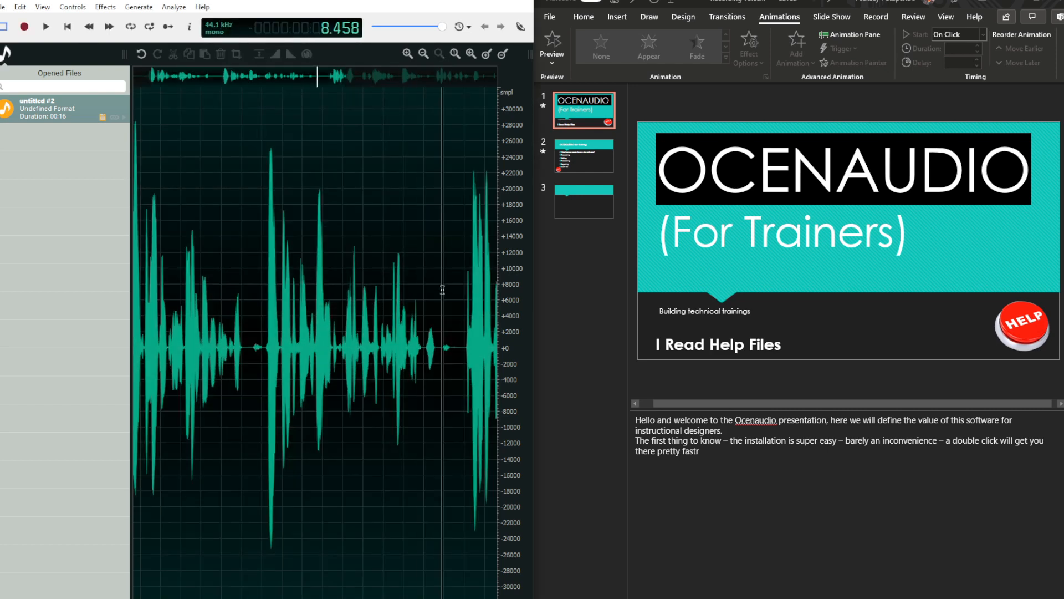
pyautogui.click(419, 307)
pyautogui.click(424, 54)
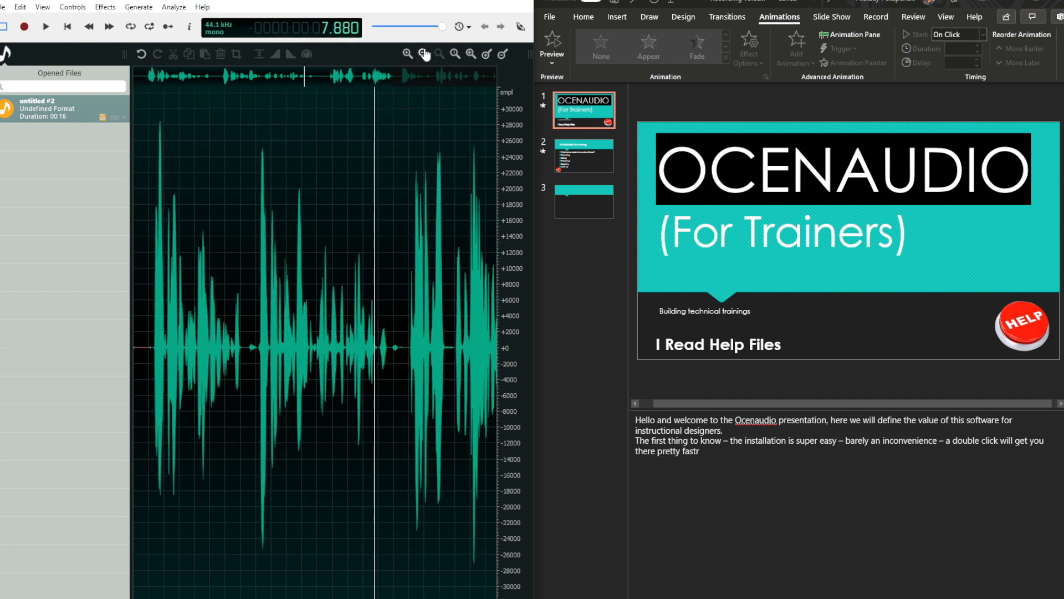
pyautogui.click(424, 53)
pyautogui.click(331, 363)
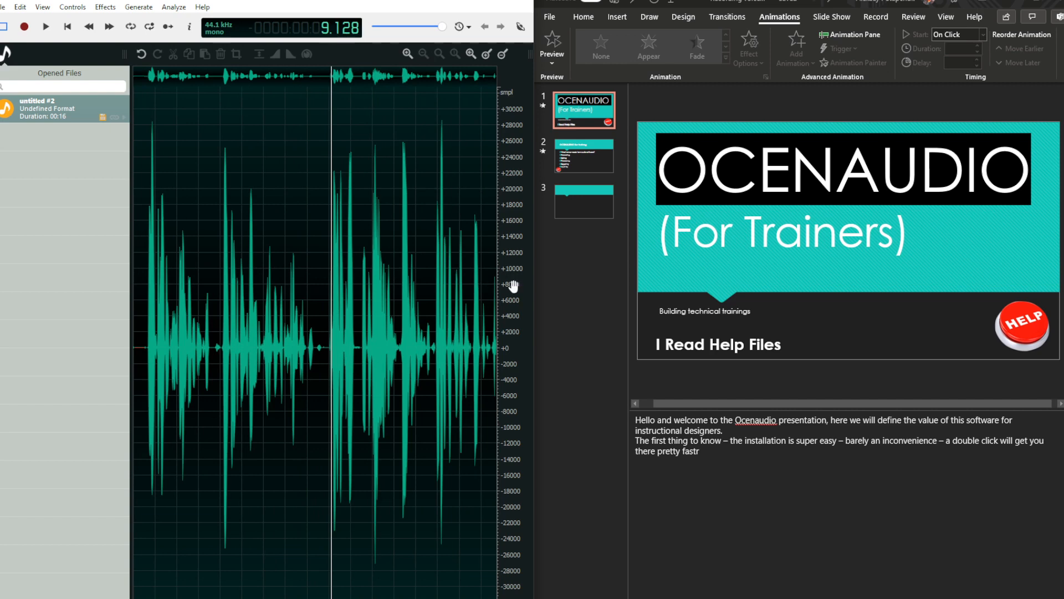
pyautogui.click(477, 282)
pyautogui.hotkey('ctrl', 'a')
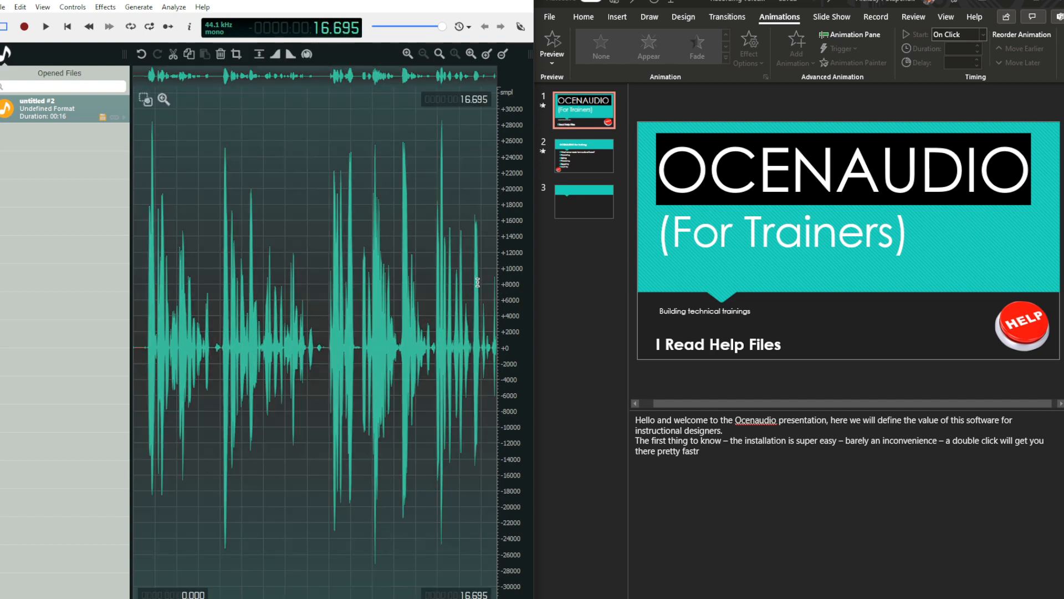
pyautogui.click(426, 312)
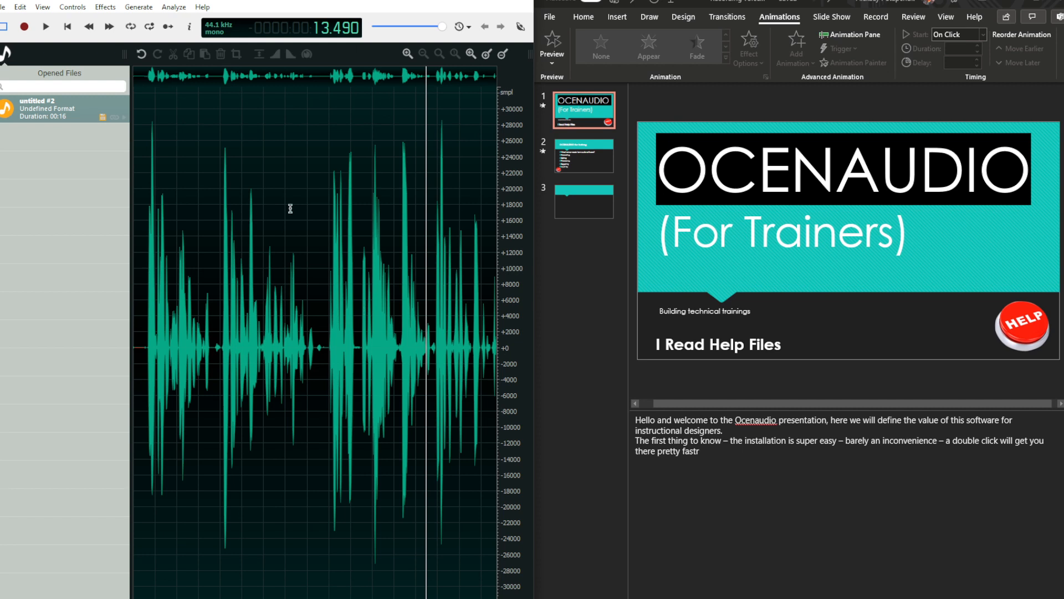
# - Examine the small noises in the pause around 8.4 s and the quieter words before it
pyautogui.click(295, 209)
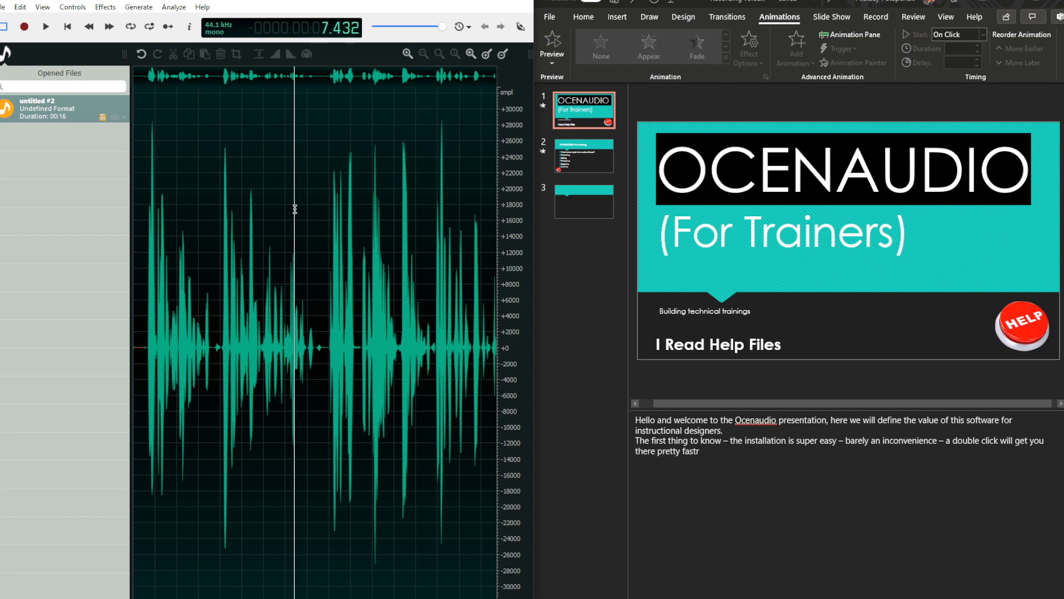
pyautogui.click(326, 232)
pyautogui.moveTo(316, 297); pyautogui.dragTo(304, 302)
pyautogui.click(319, 328)
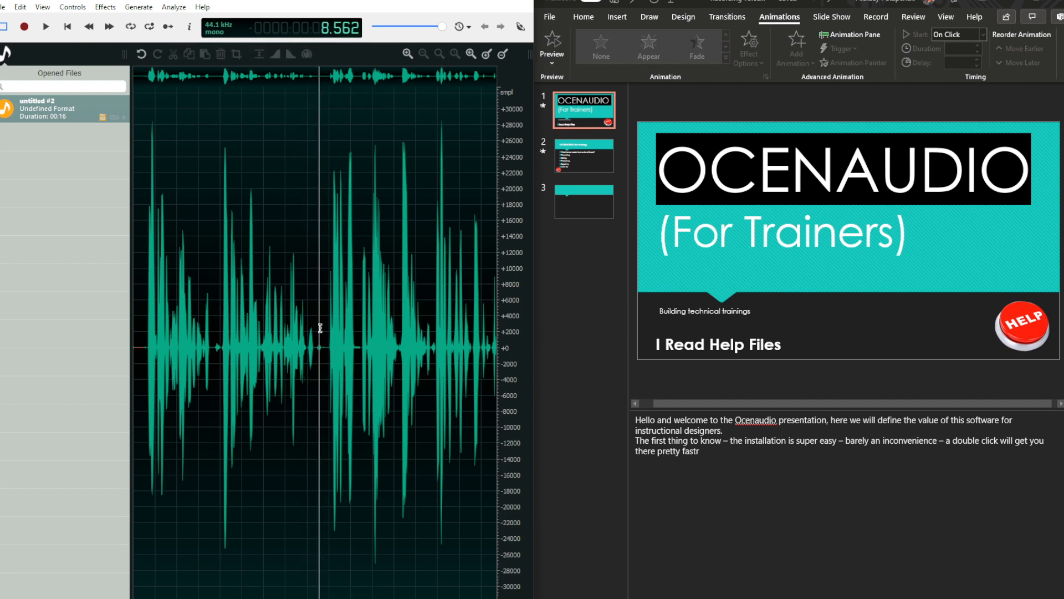
pyautogui.click(316, 317)
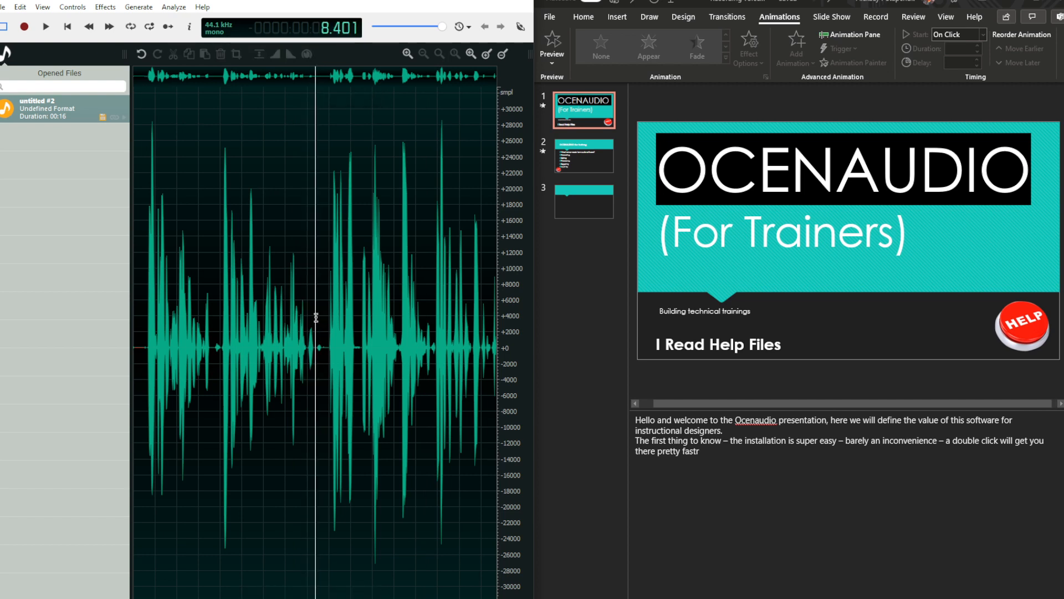
pyautogui.click(309, 316)
pyautogui.click(267, 290)
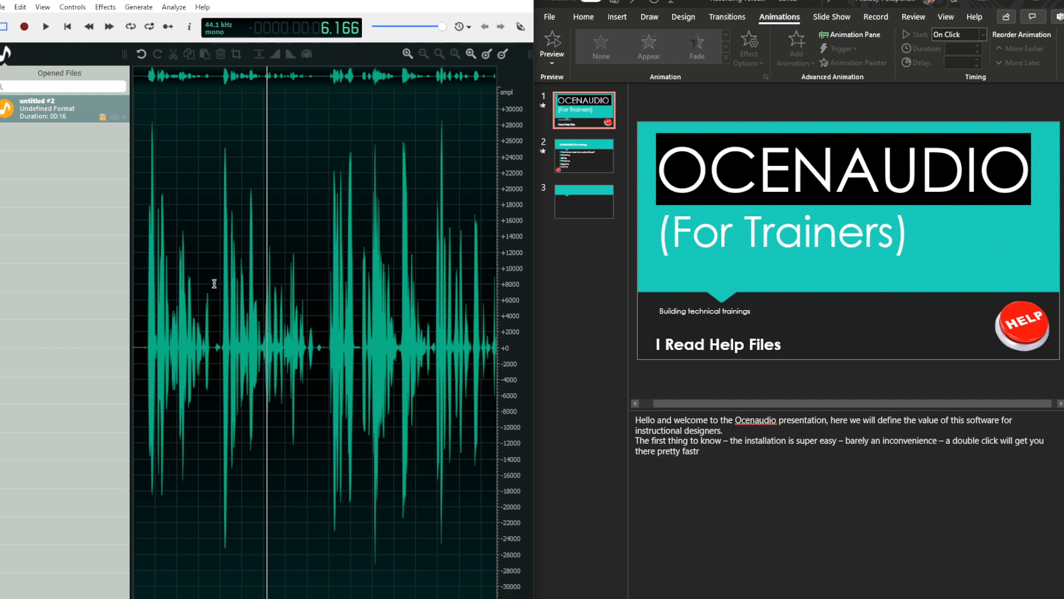
# - Delete the silence before the first word at the start of the recording
pyautogui.moveTo(146, 328); pyautogui.dragTo(115, 327)
pyautogui.press('Delete')
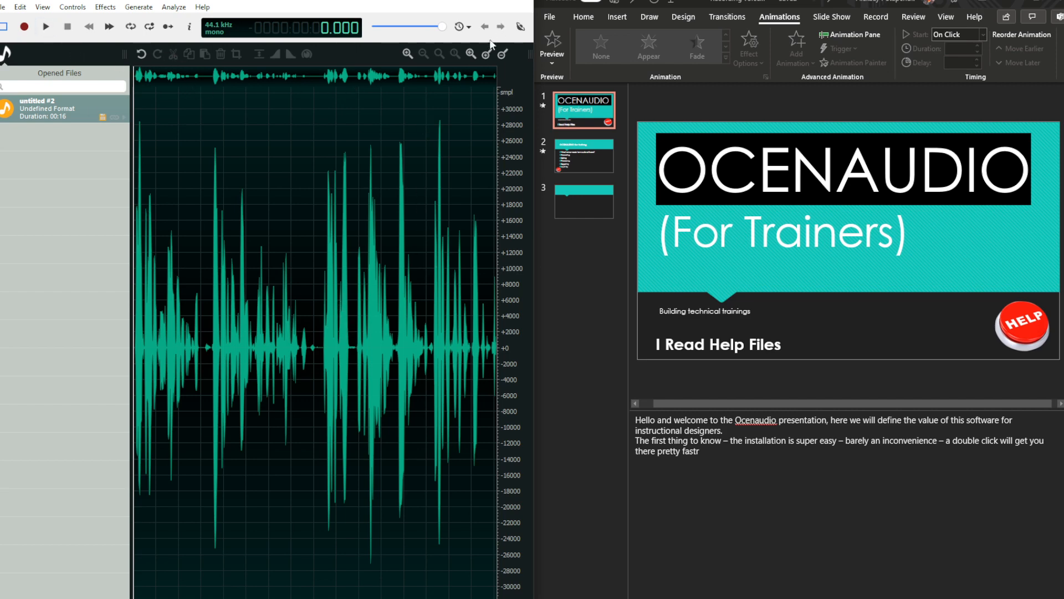
# - Maximize the audio editor window and play back the first phrase from the start of the recording
pyautogui.click(496, 1)
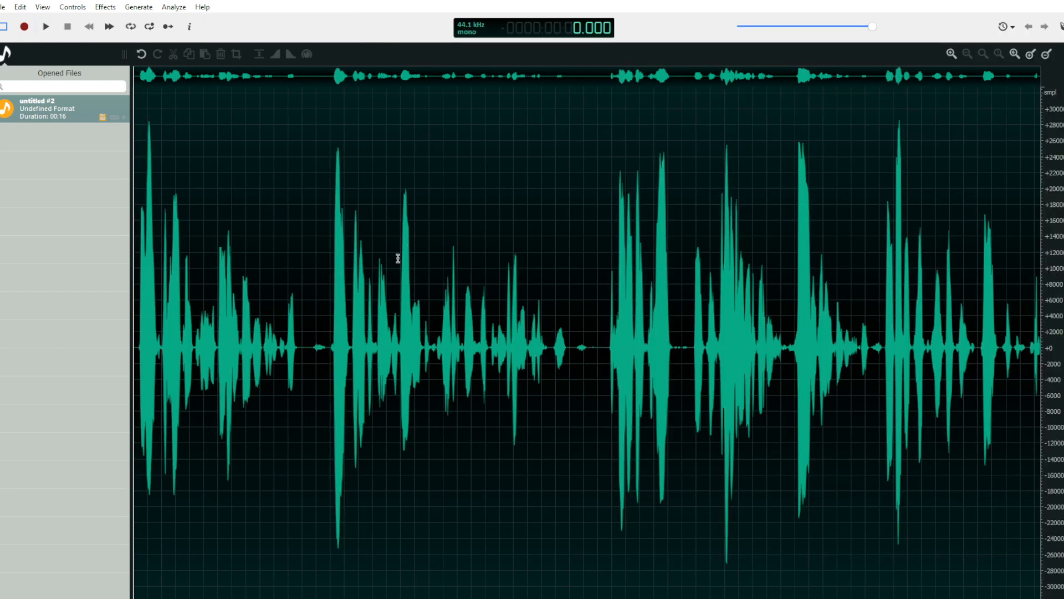
pyautogui.press('space')
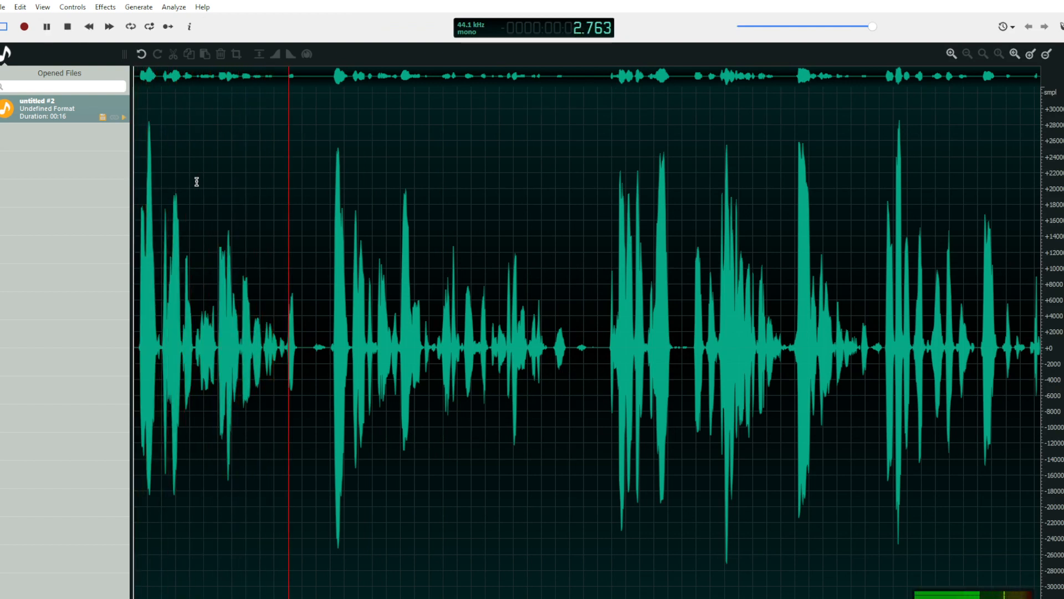
pyautogui.press('space')
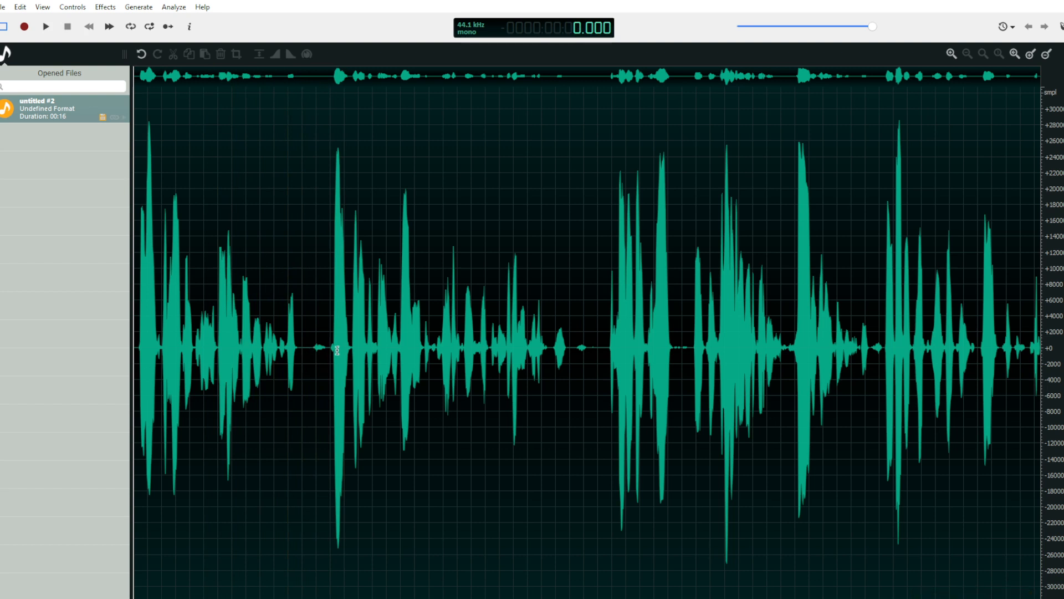
# - Delete the short noise, about 0.25 s long, at 3.212 s in the pause before the second phrase
pyautogui.moveTo(328, 350); pyautogui.dragTo(314, 351)
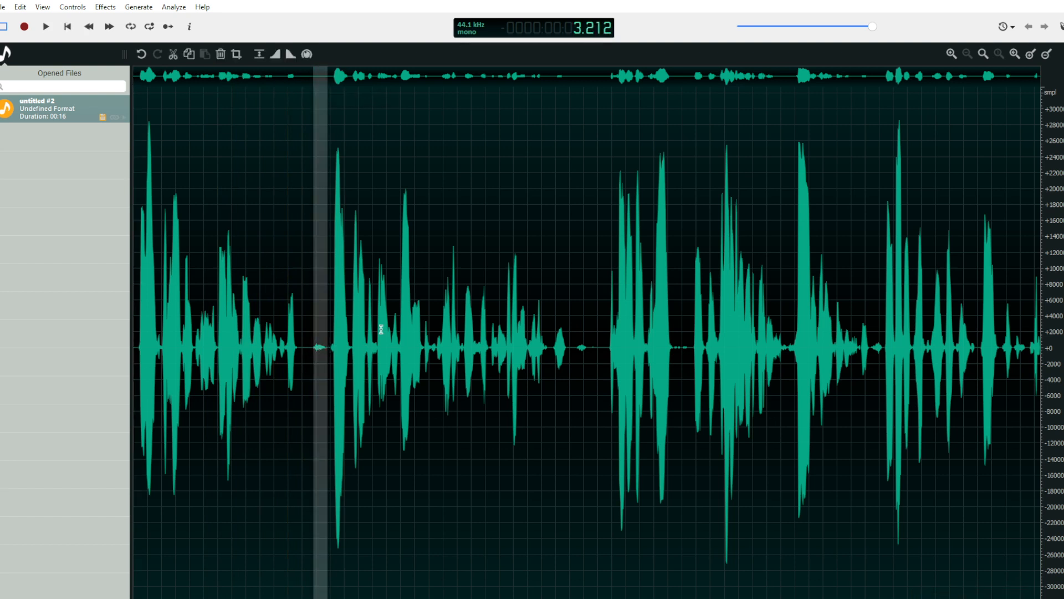
pyautogui.press('Delete')
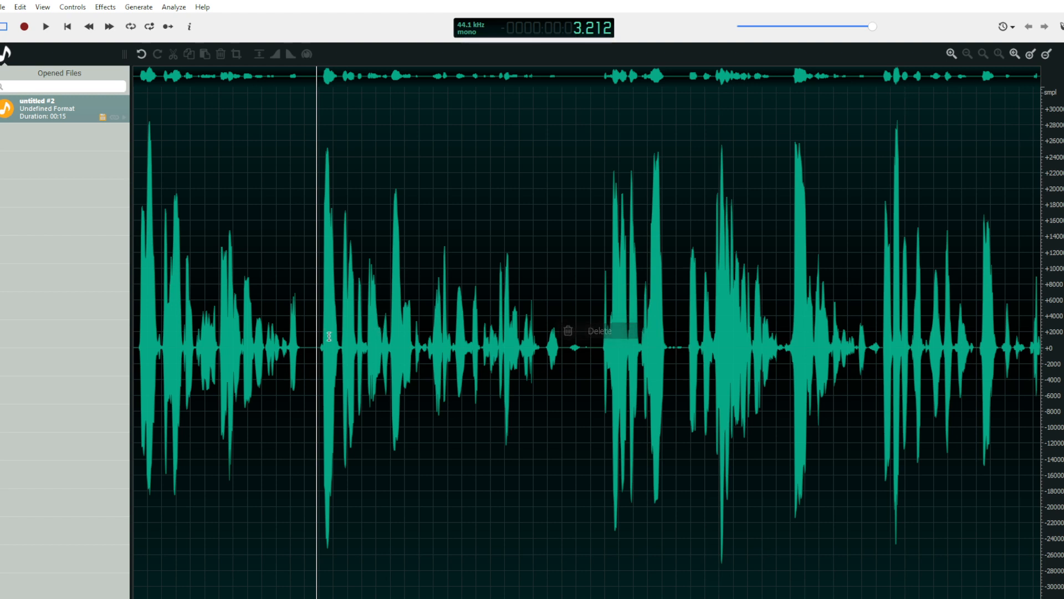
pyautogui.click(209, 301)
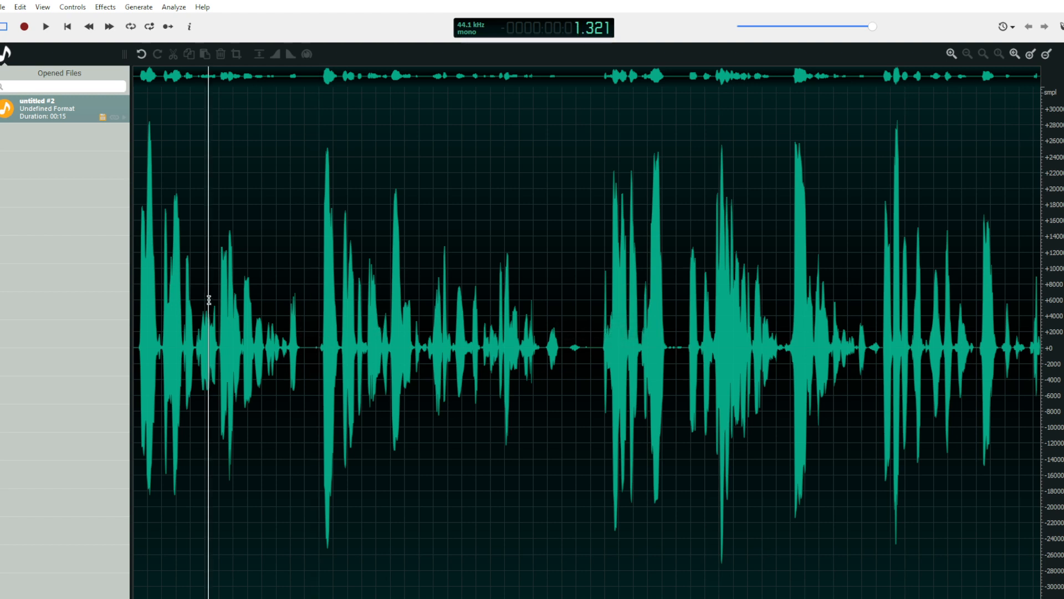
# - Play back the recording from 1.321 s and from 7.547 s to check the words and the pauses between phrases
pyautogui.press('space')
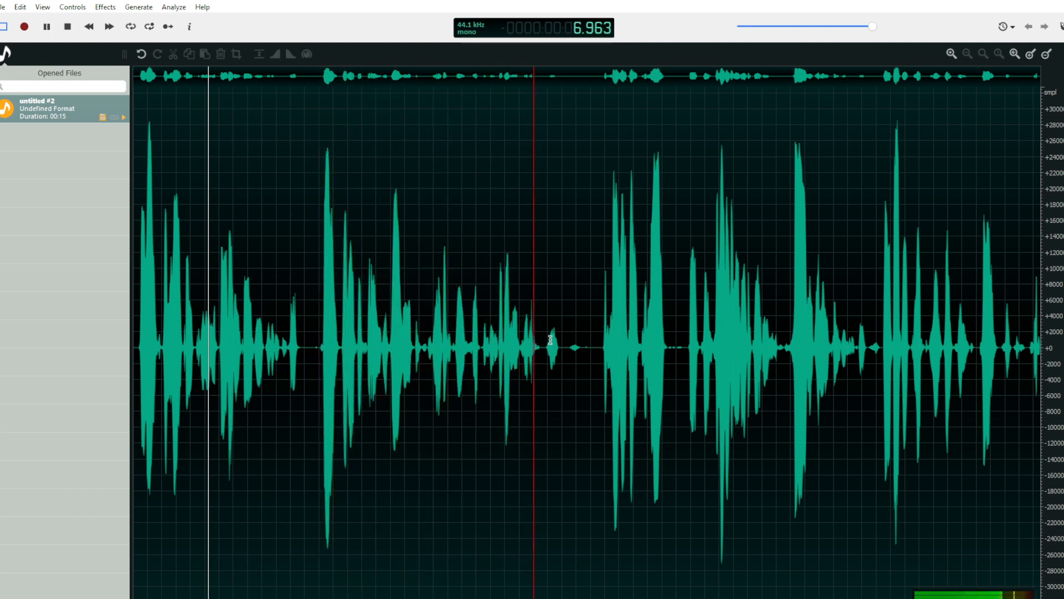
pyautogui.press('space')
pyautogui.press('space')
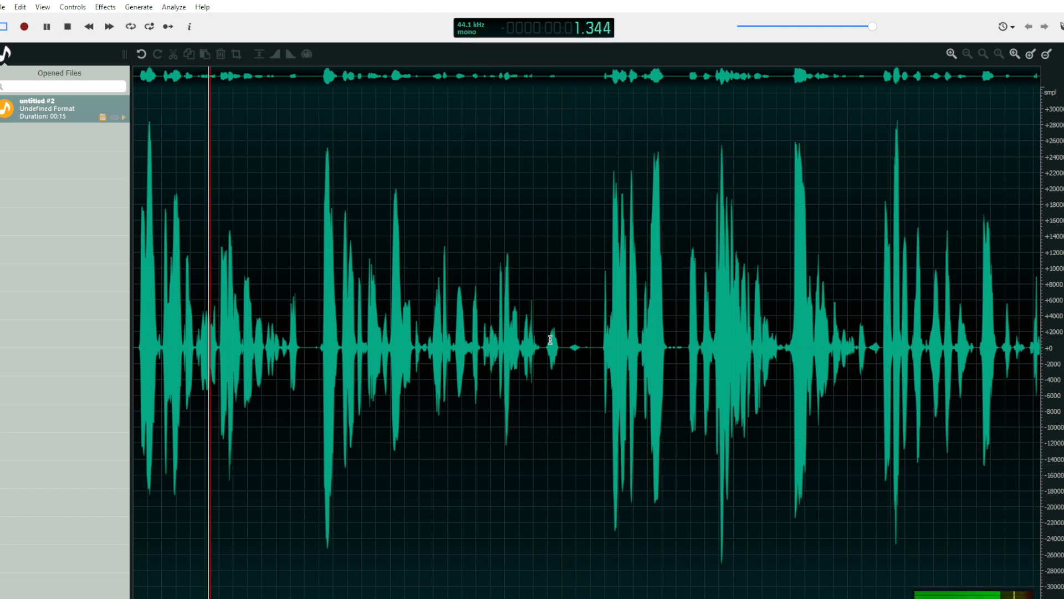
pyautogui.press('space')
pyautogui.click(564, 337)
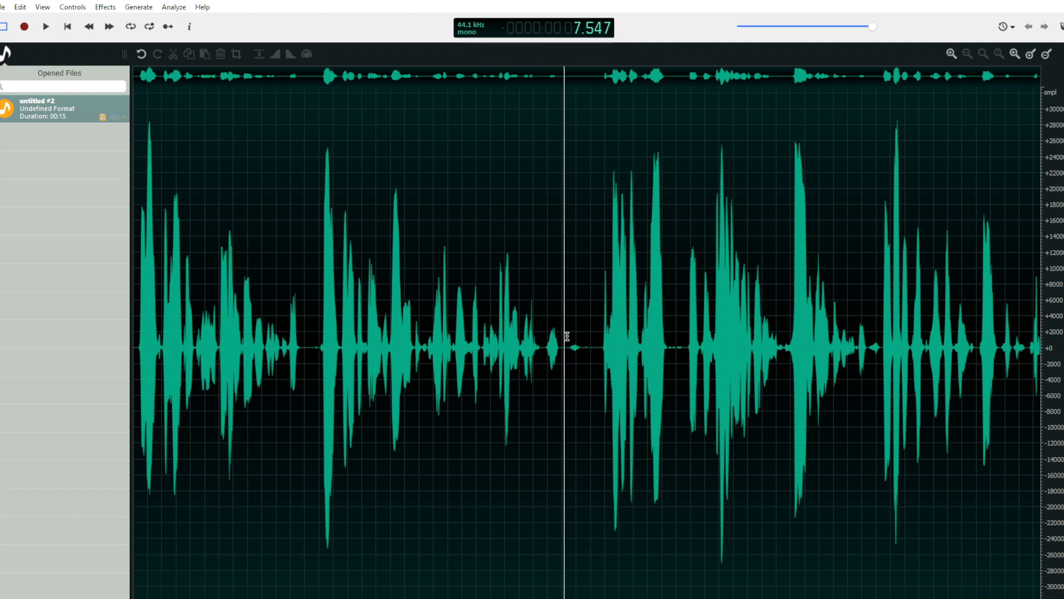
pyautogui.press('space')
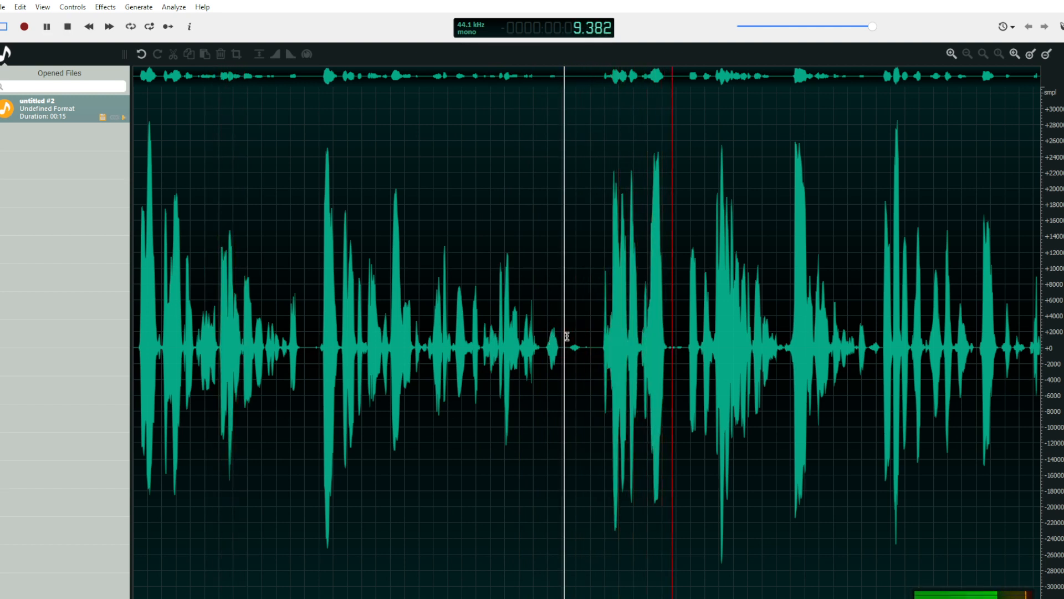
pyautogui.press('space')
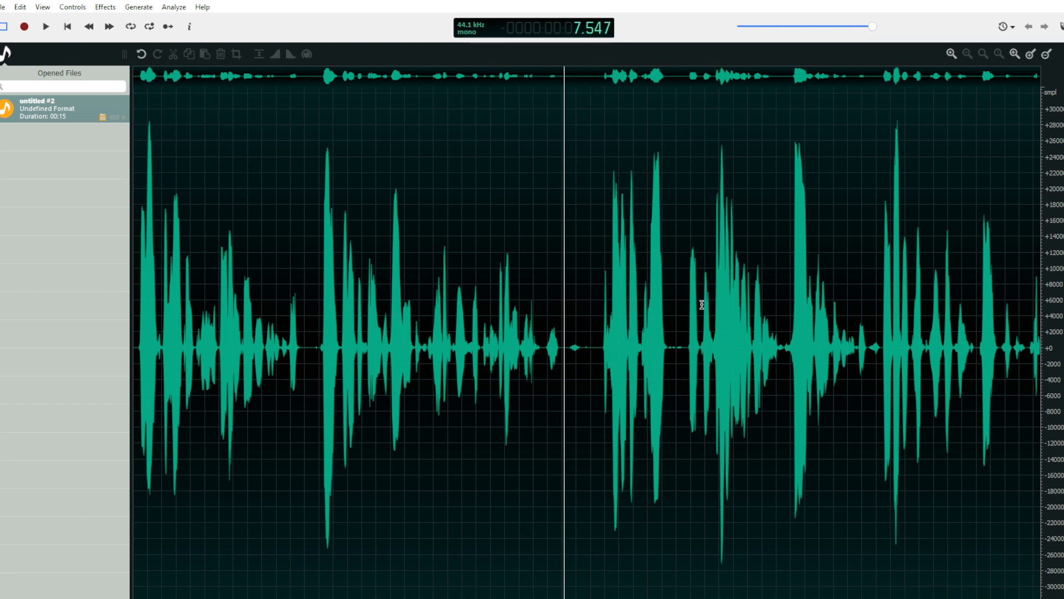
# - Delete the sound about 0.31 s long at 9.616 s, and play back the edit from 7.803 s
pyautogui.click(701, 305)
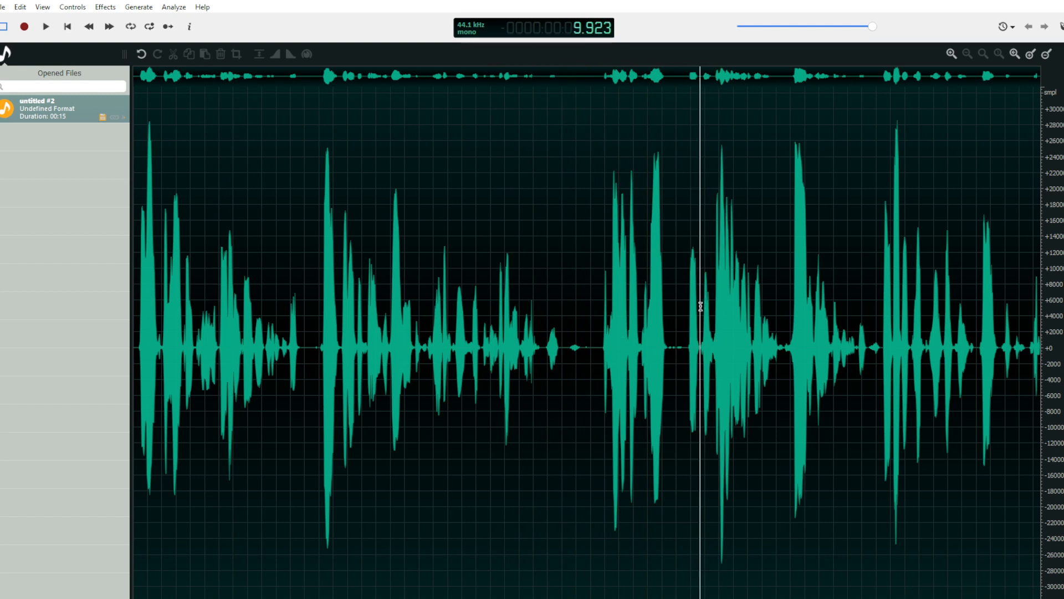
pyautogui.moveTo(700, 306); pyautogui.dragTo(682, 307)
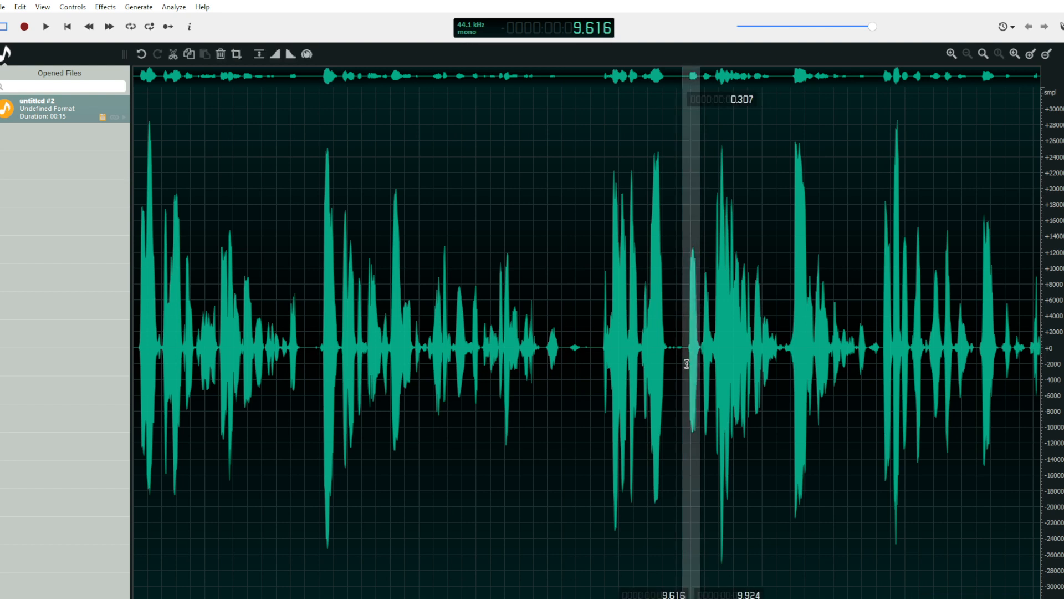
pyautogui.press('Delete')
pyautogui.click(588, 336)
pyautogui.press('space')
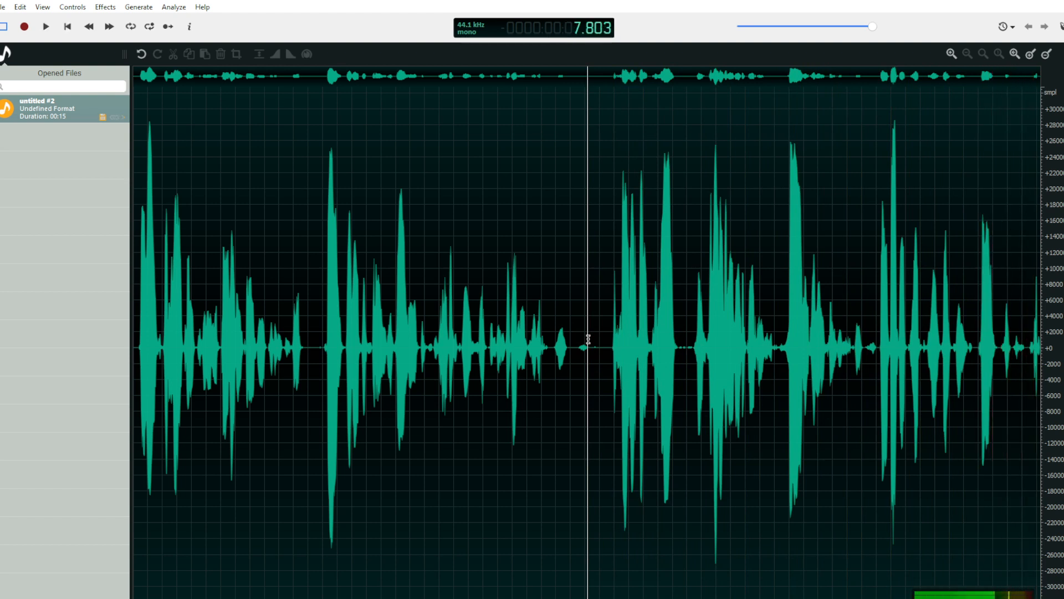
# - Play back the closing phrase from several points between 12.6 s and 14.3 s to locate where its last words begin
pyautogui.click(967, 305)
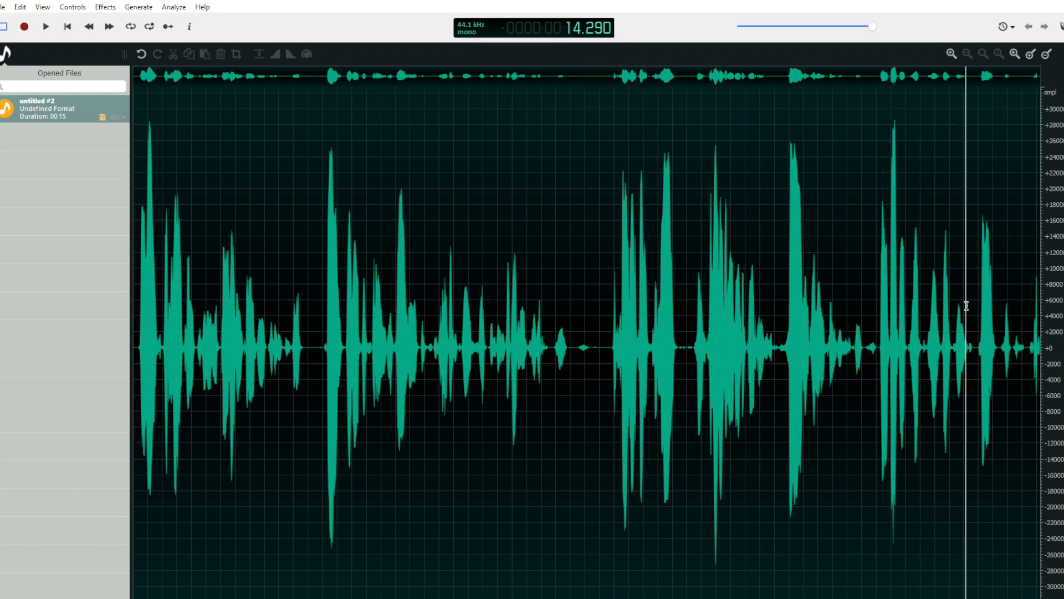
pyautogui.click(948, 319)
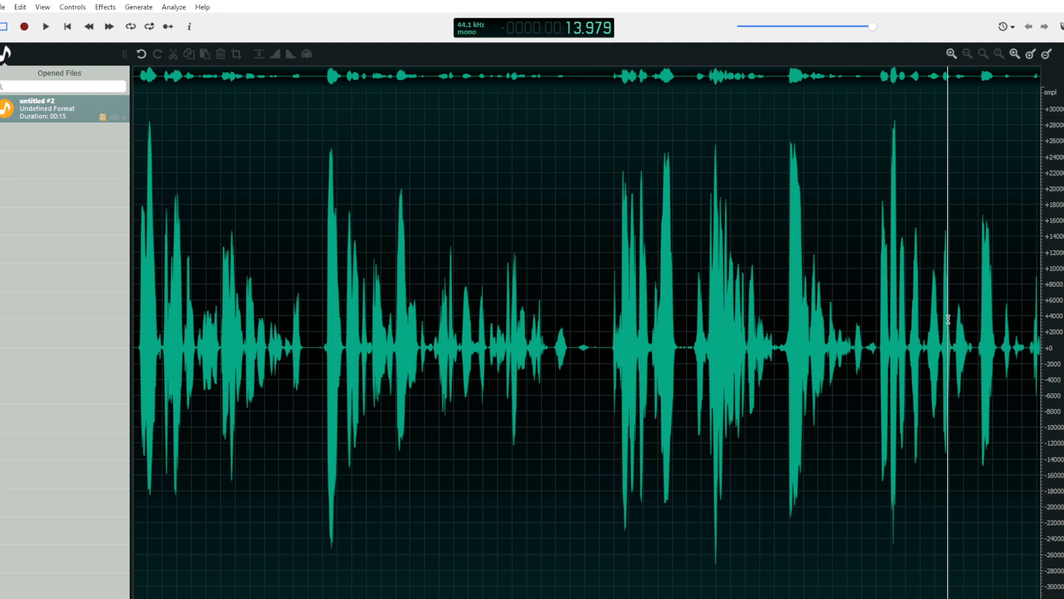
pyautogui.press('space')
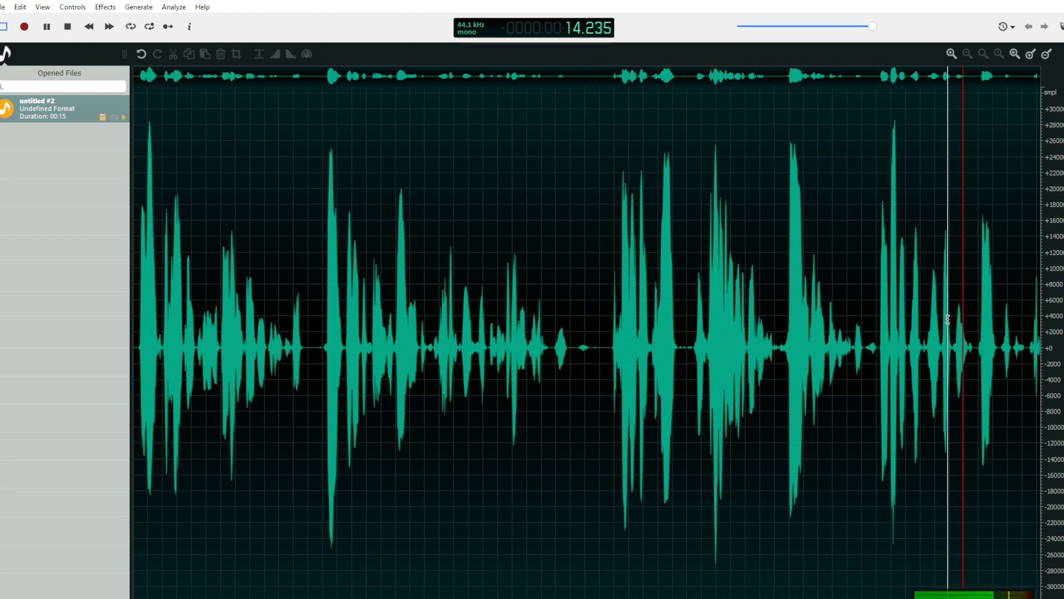
pyautogui.press('space')
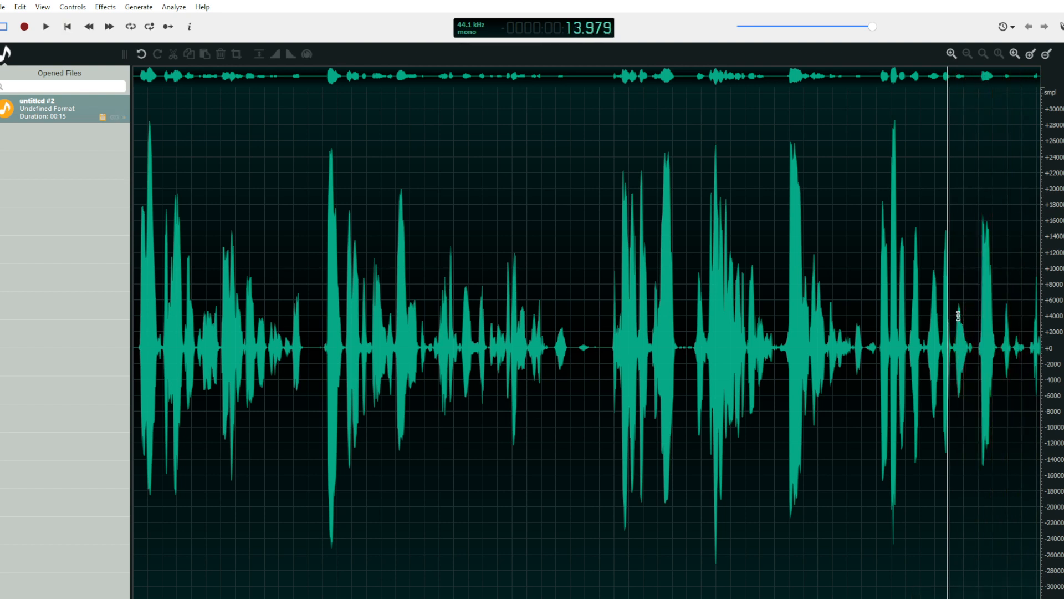
pyautogui.click(924, 324)
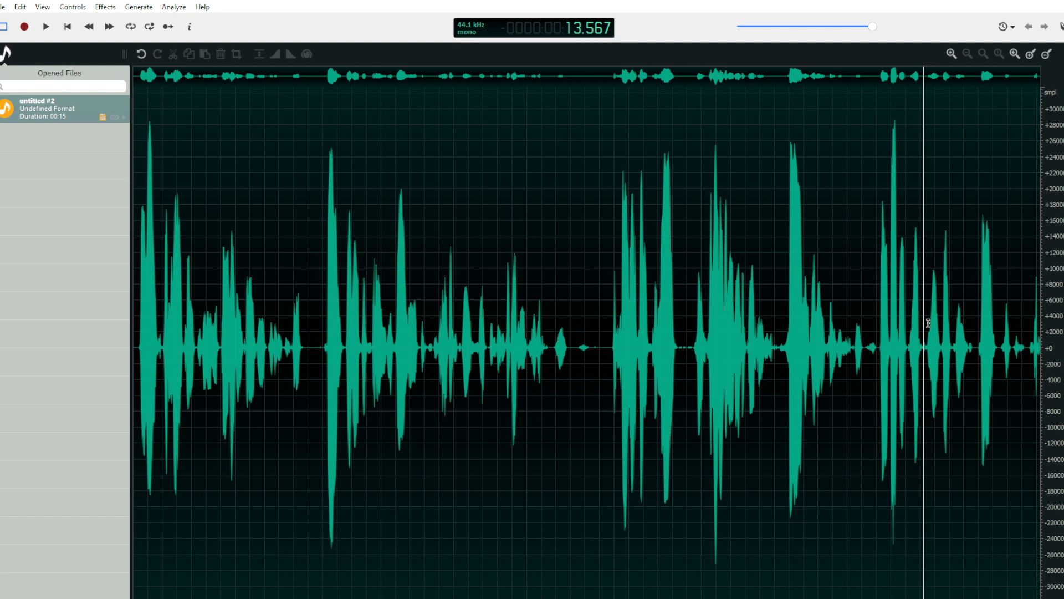
pyautogui.press('space')
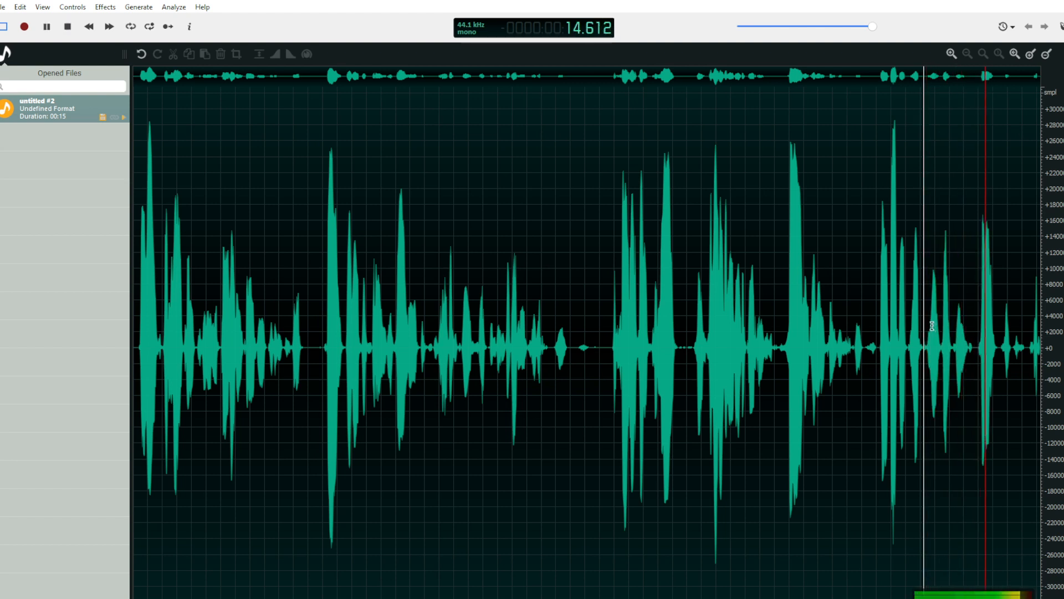
pyautogui.press('space')
pyautogui.click(869, 328)
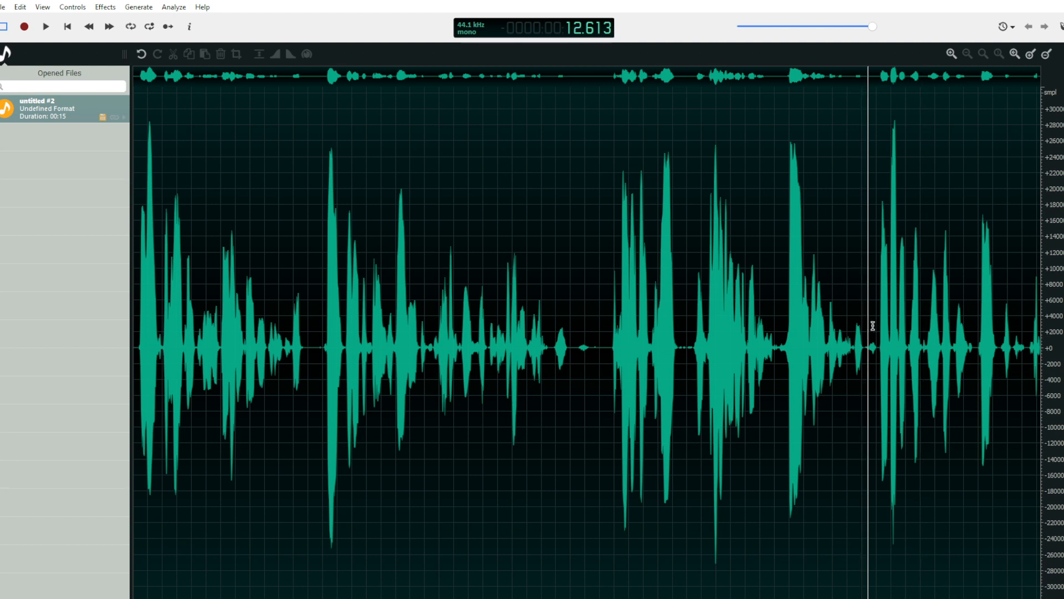
pyautogui.press('space')
pyautogui.press('space')
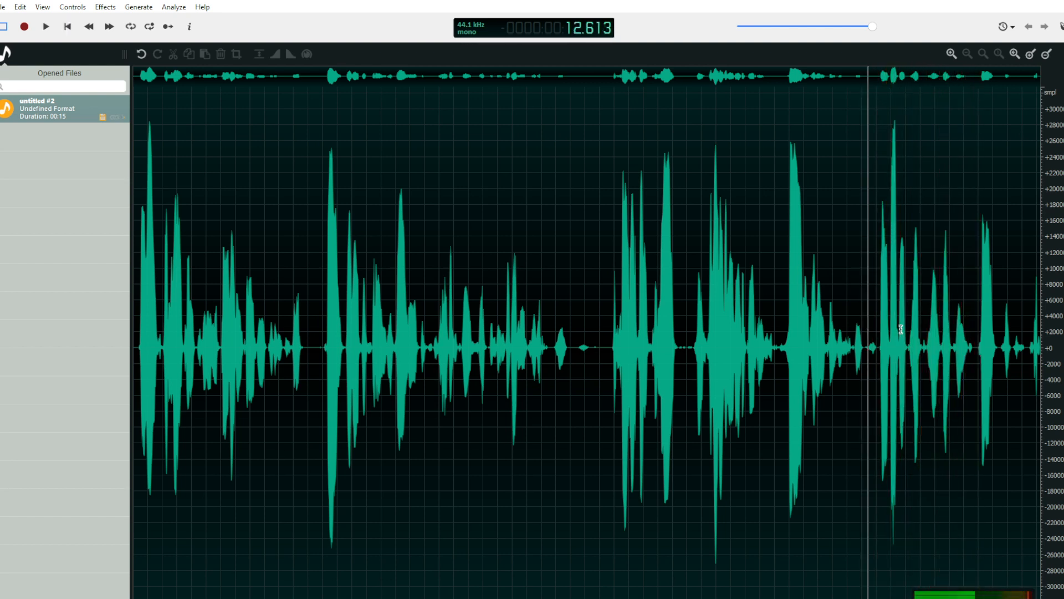
pyautogui.click(930, 343)
pyautogui.click(924, 347)
pyautogui.press('space')
pyautogui.press('space')
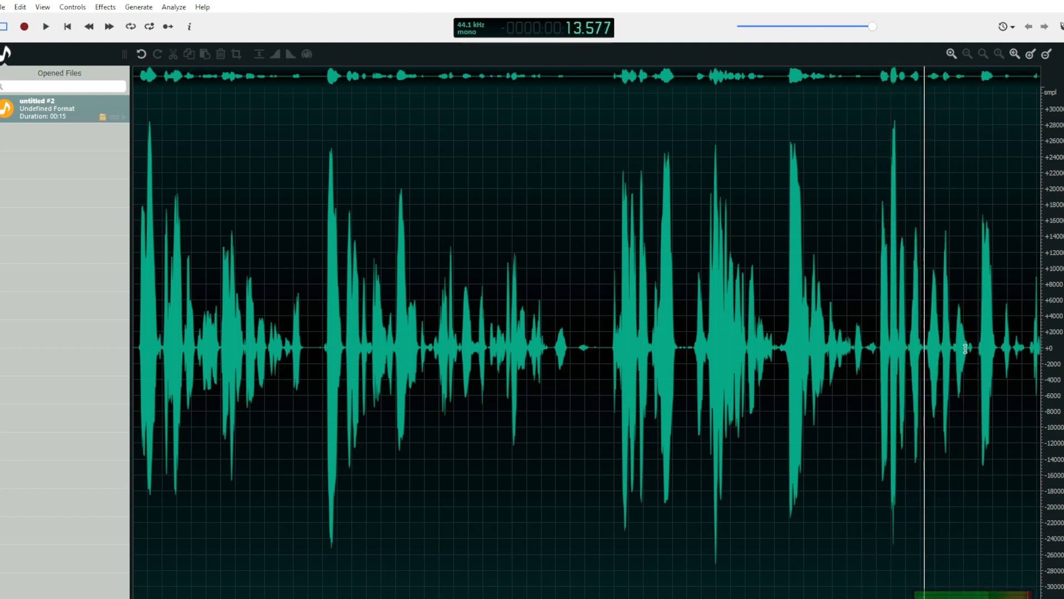
# - Delete the last words of the closing phrase, from 13.578 s to 15.386 s
pyautogui.moveTo(925, 346); pyautogui.dragTo(1056, 359)
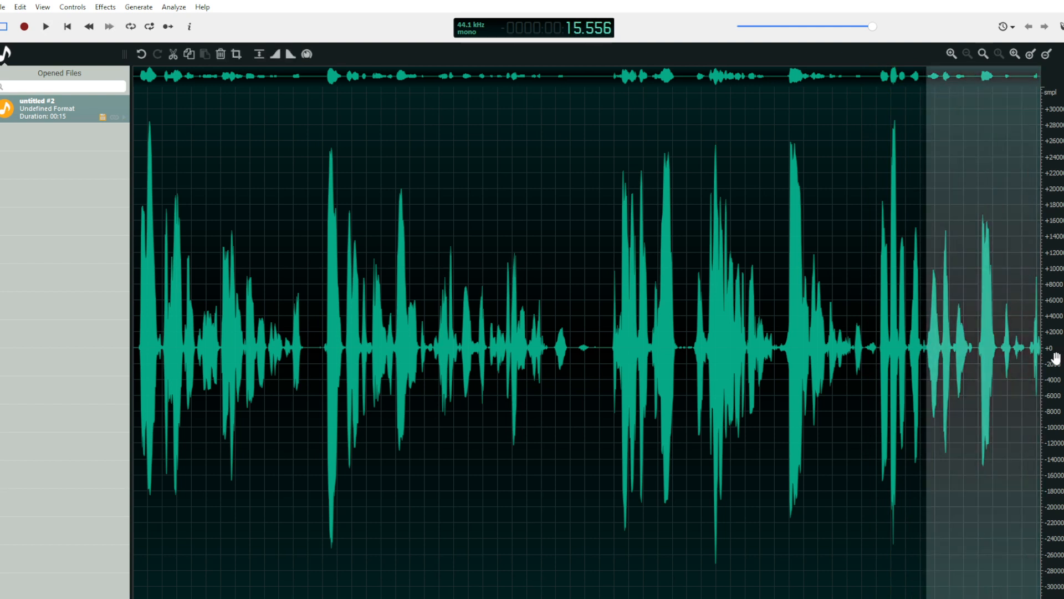
pyautogui.click(1022, 357)
pyautogui.click(1030, 358)
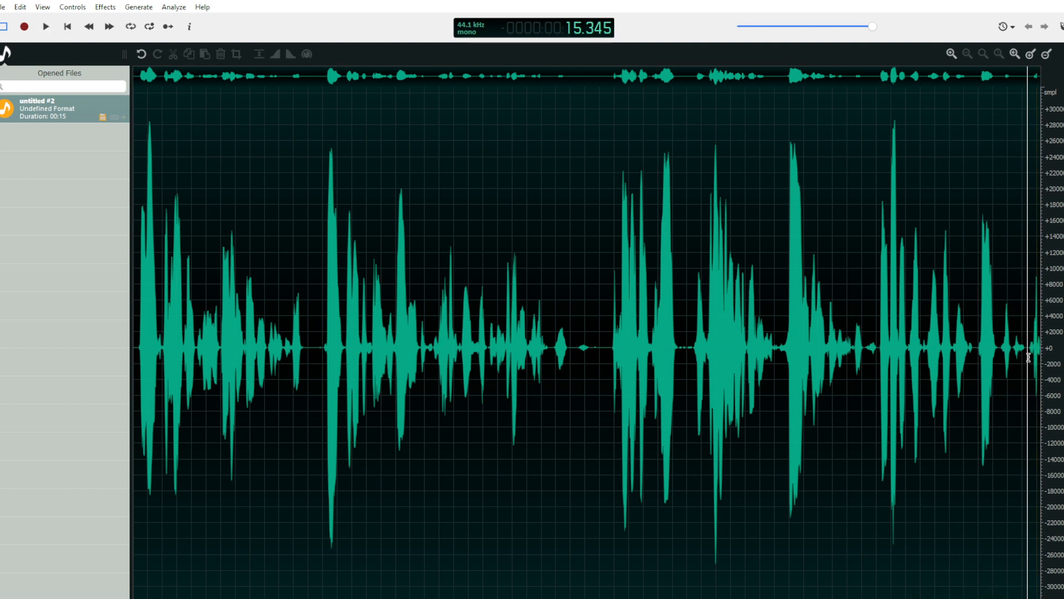
pyautogui.click(1029, 358)
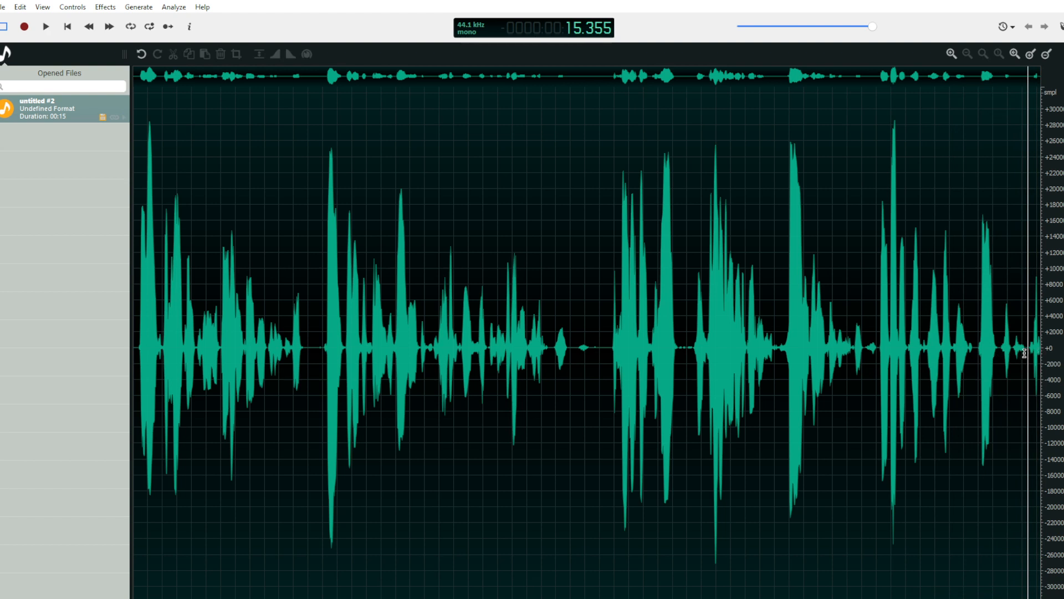
pyautogui.click(1024, 354)
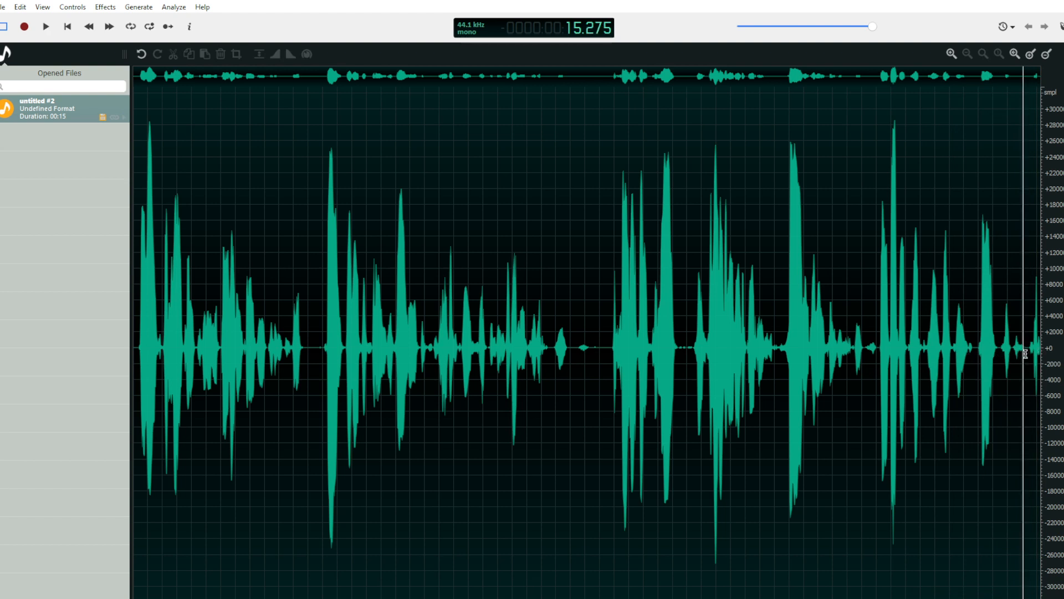
pyautogui.click(1025, 353)
pyautogui.click(922, 355)
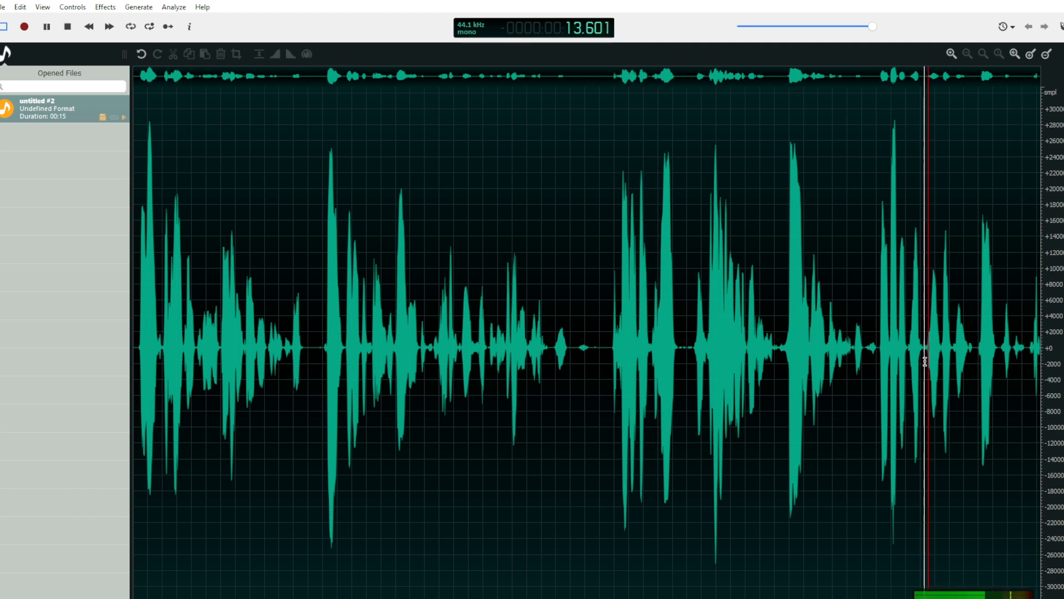
pyautogui.moveTo(924, 357); pyautogui.dragTo(1030, 361)
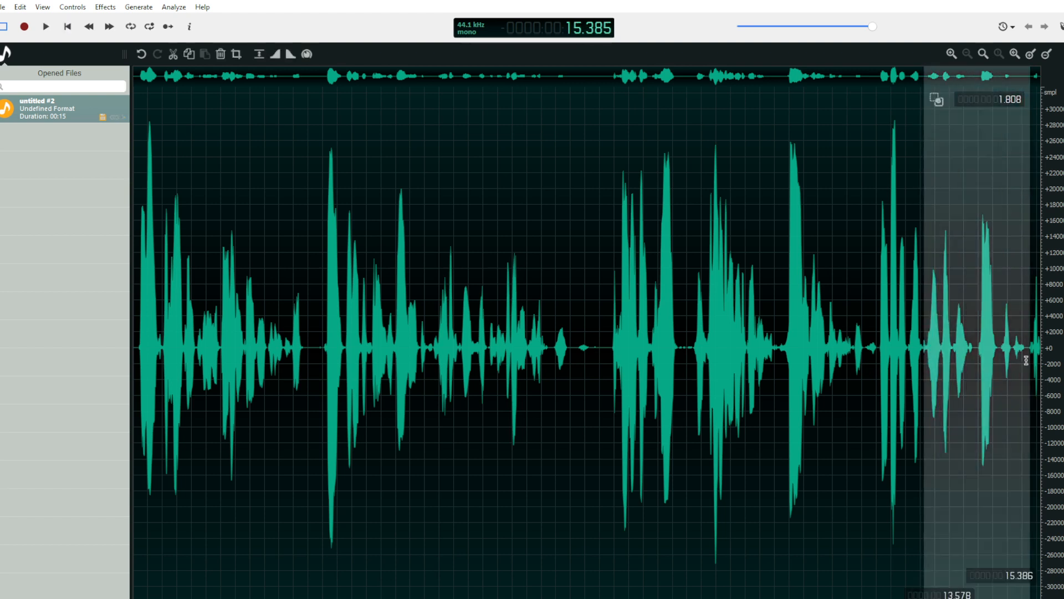
pyautogui.press('Delete')
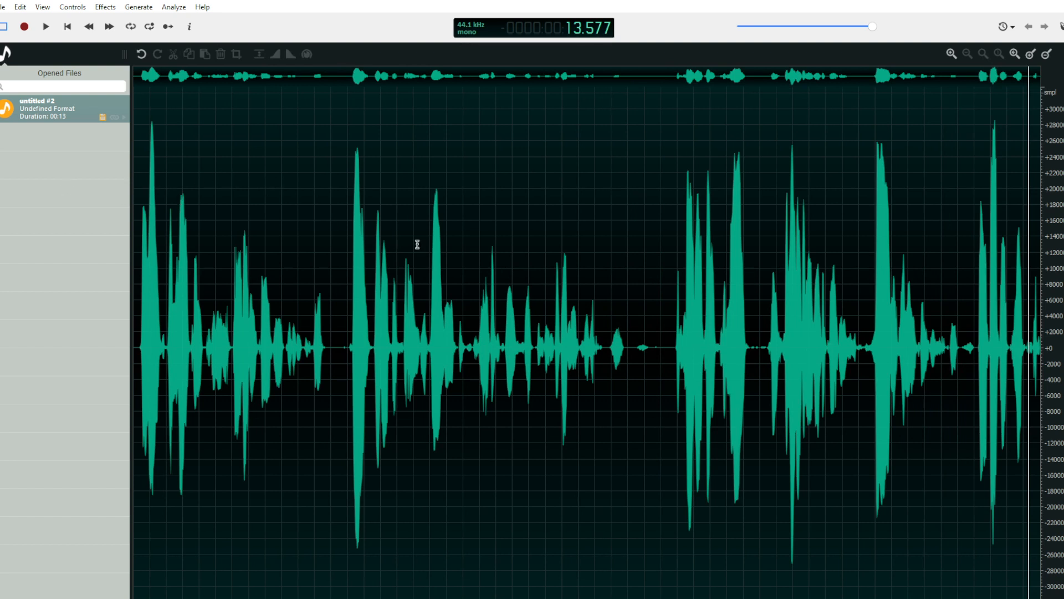
# - Record replacement words at 13.577 s, where the closing words were removed, and play back the new take
pyautogui.press('r')
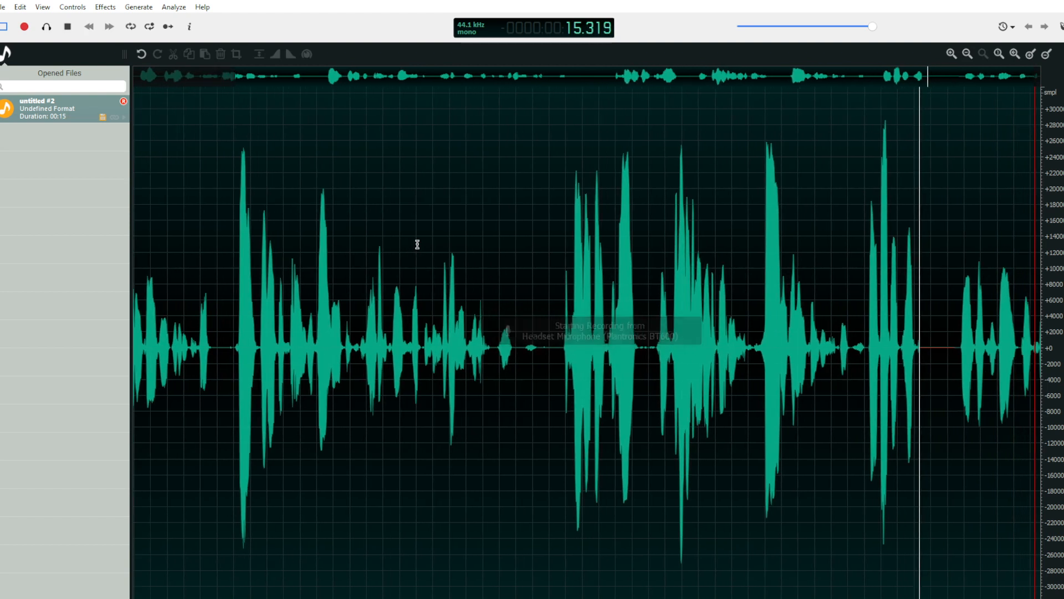
pyautogui.press('space')
pyautogui.press('space')
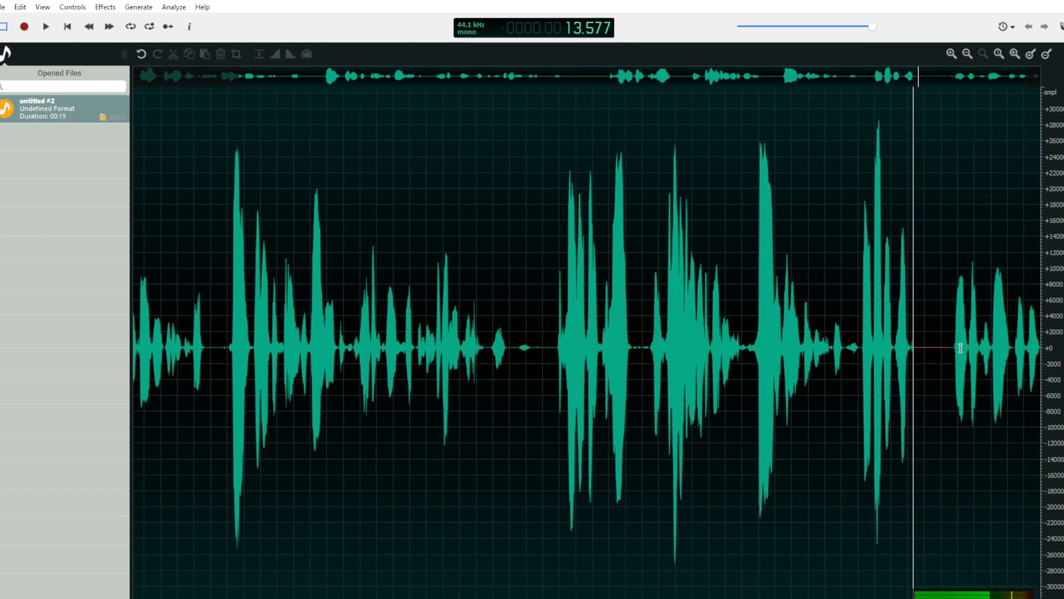
pyautogui.press('space')
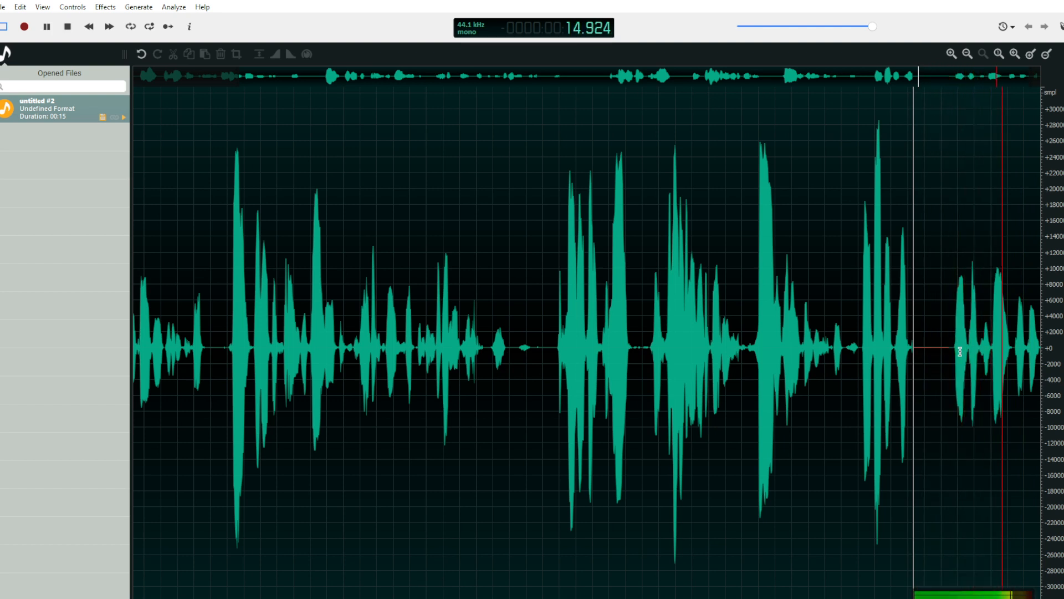
pyautogui.press('space')
pyautogui.press('space')
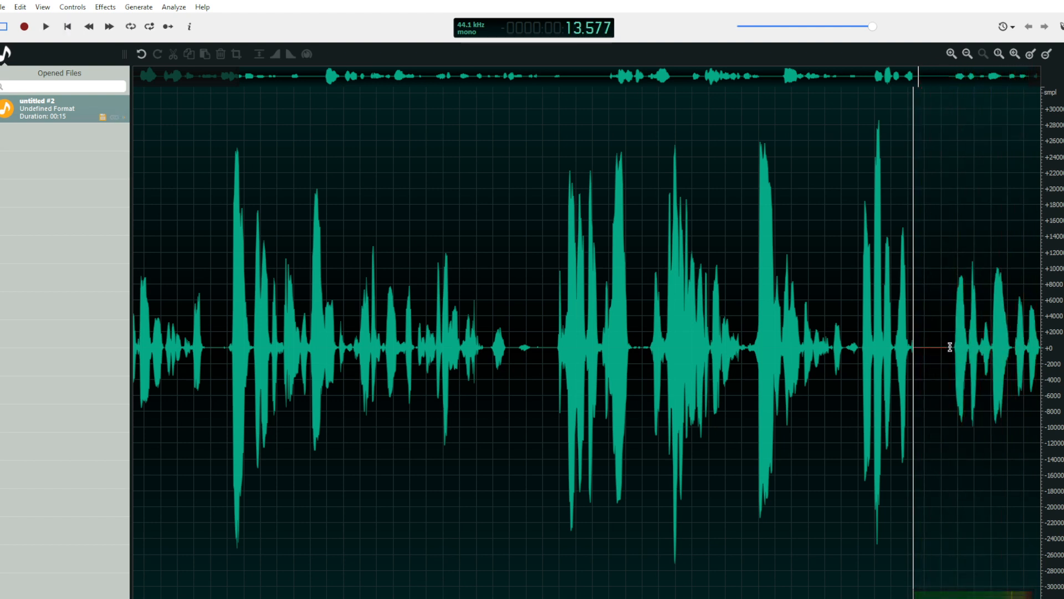
# - Delete the silence about 0.58 s long before the newly recorded words and the leftover sound at the recording's end from 14.925 s
pyautogui.moveTo(953, 347); pyautogui.dragTo(916, 347)
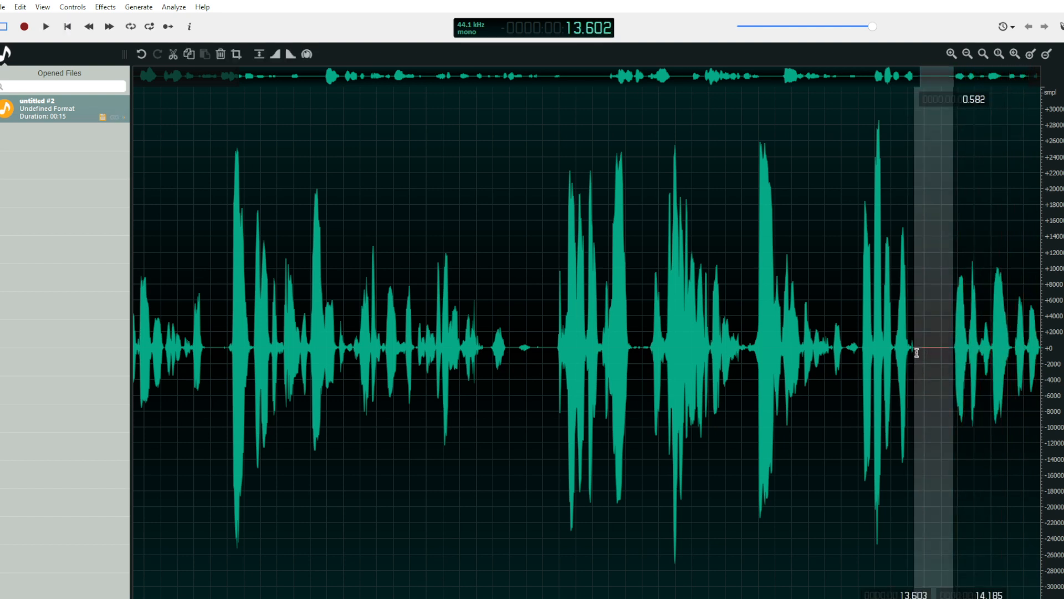
pyautogui.press('Delete')
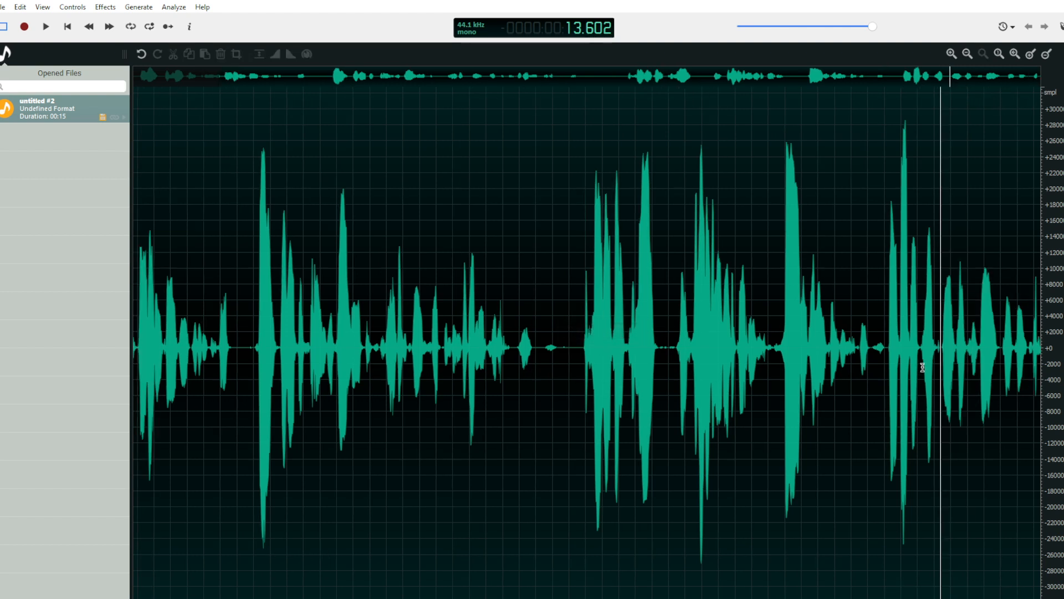
pyautogui.click(886, 360)
pyautogui.press('space')
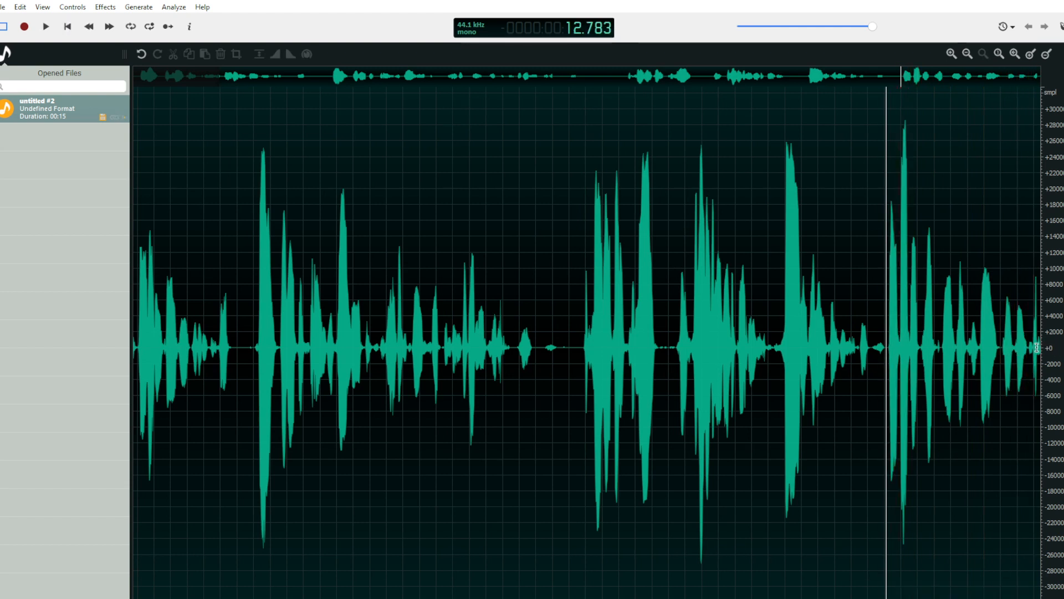
pyautogui.moveTo(1030, 349); pyautogui.dragTo(1045, 350)
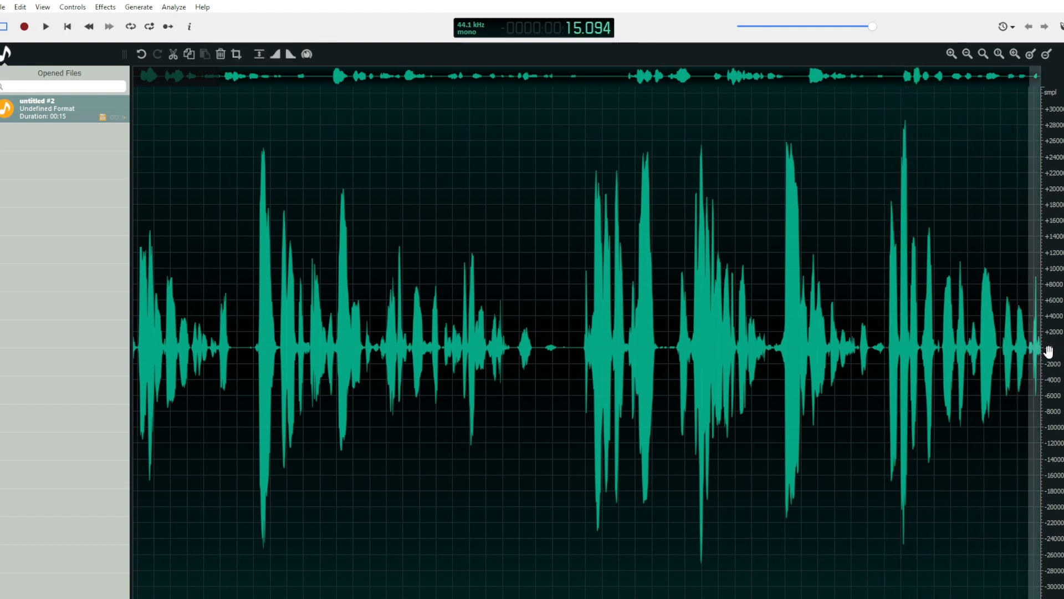
pyautogui.press('Delete')
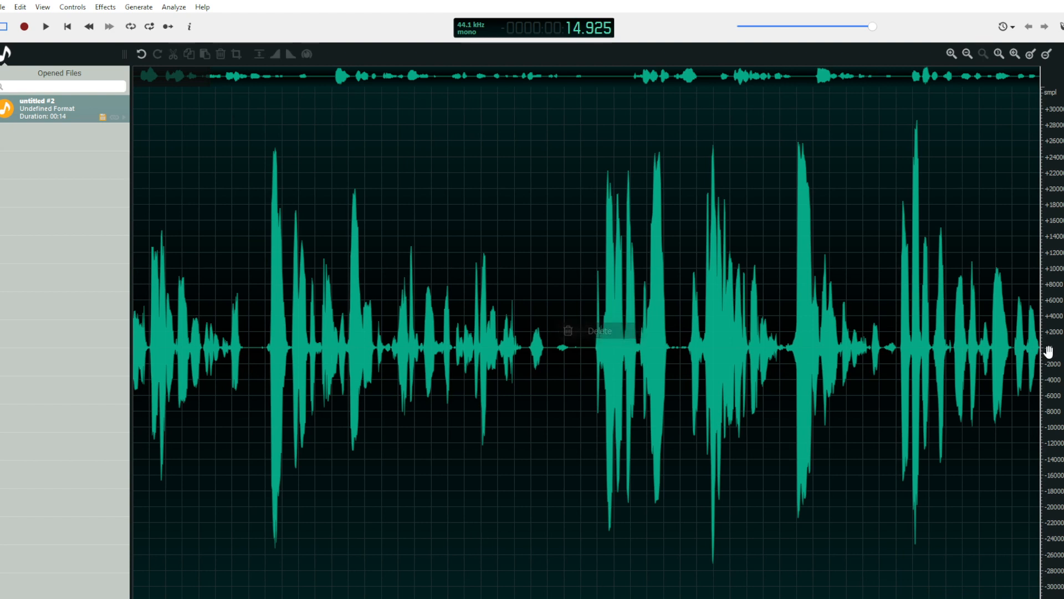
# - Try recording a closing word at 14.925 s, deleting the silence before it and playing back the join
pyautogui.hotkey('ctrl', 'r')
pyautogui.press('space')
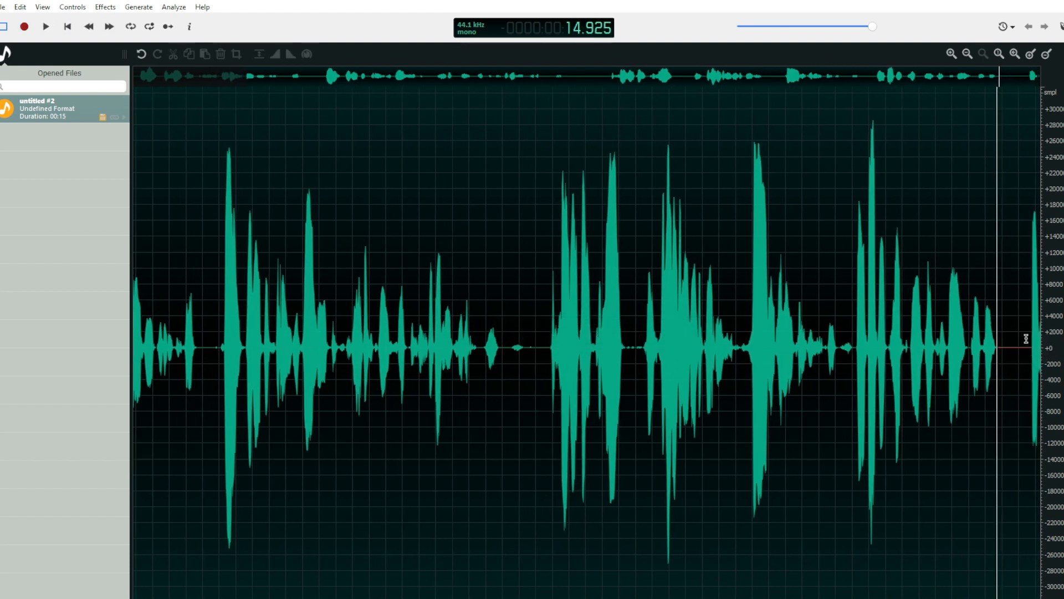
pyautogui.moveTo(1029, 338); pyautogui.dragTo(998, 338)
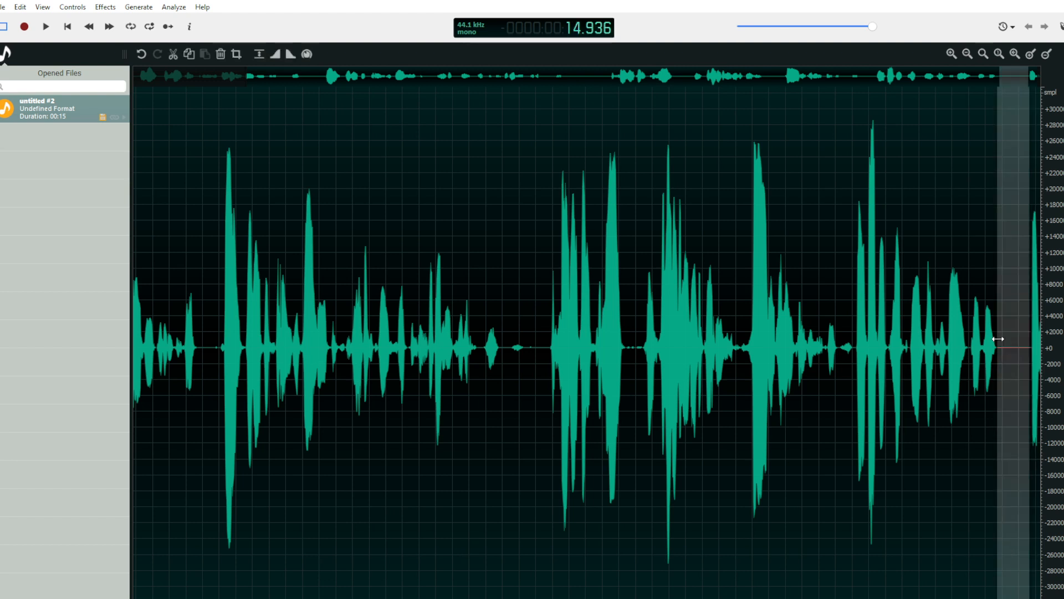
pyautogui.press('Delete')
pyautogui.click(958, 316)
pyautogui.press('space')
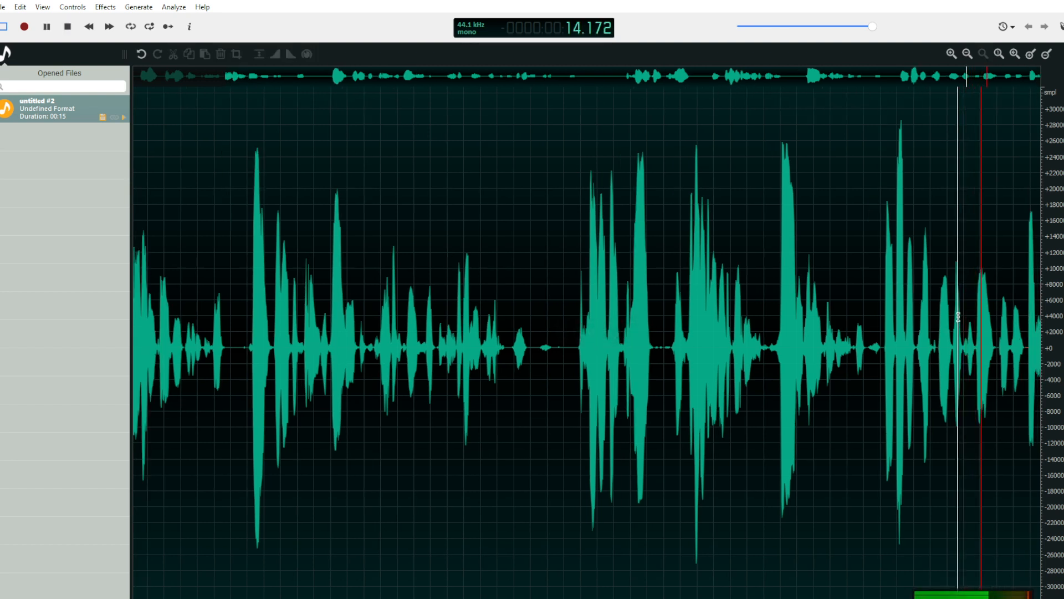
pyautogui.press('space')
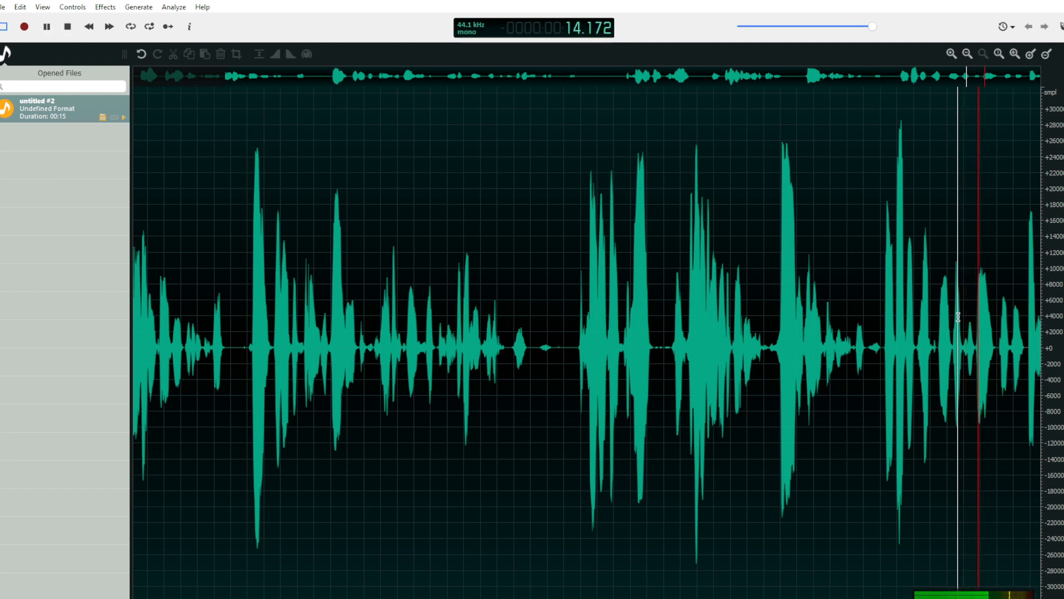
# - Record a second take of the closing word at the end of the recording, after the first take at 15.147 s
pyautogui.moveTo(1023, 331); pyautogui.dragTo(1042, 332)
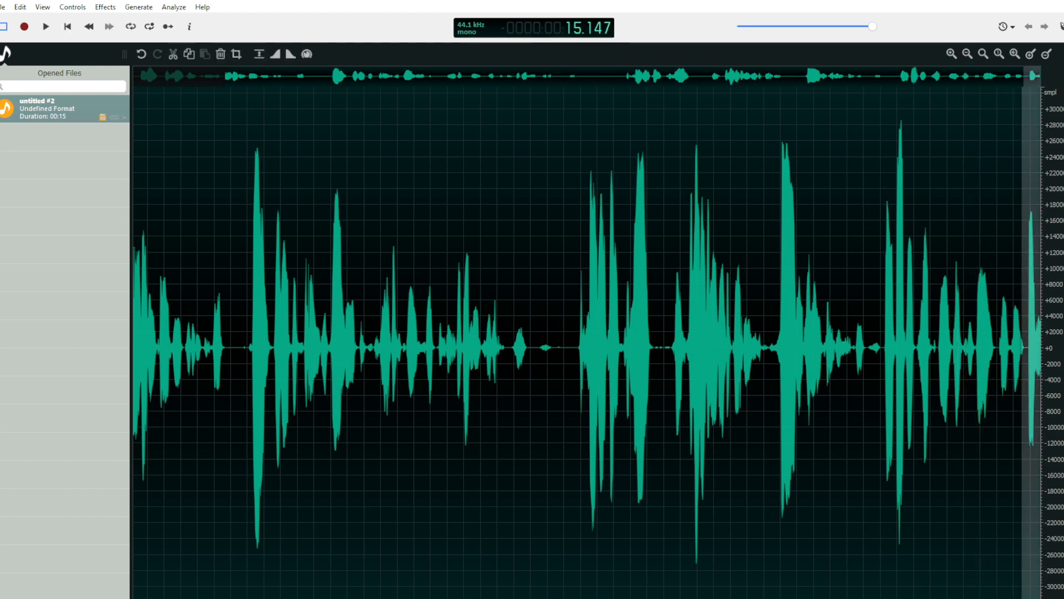
pyautogui.press('r')
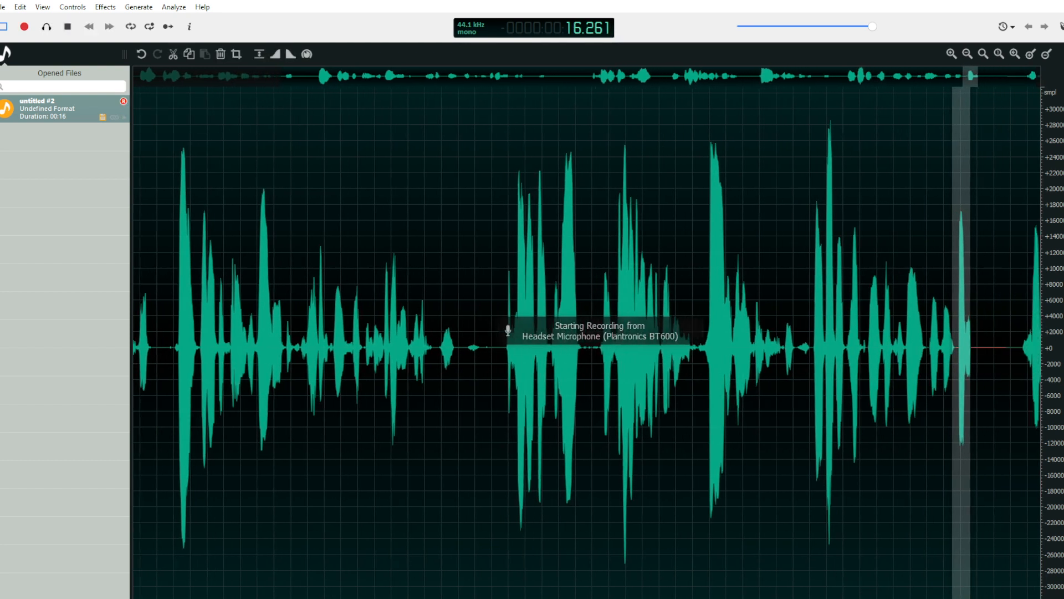
pyautogui.press('space')
pyautogui.click(978, 335)
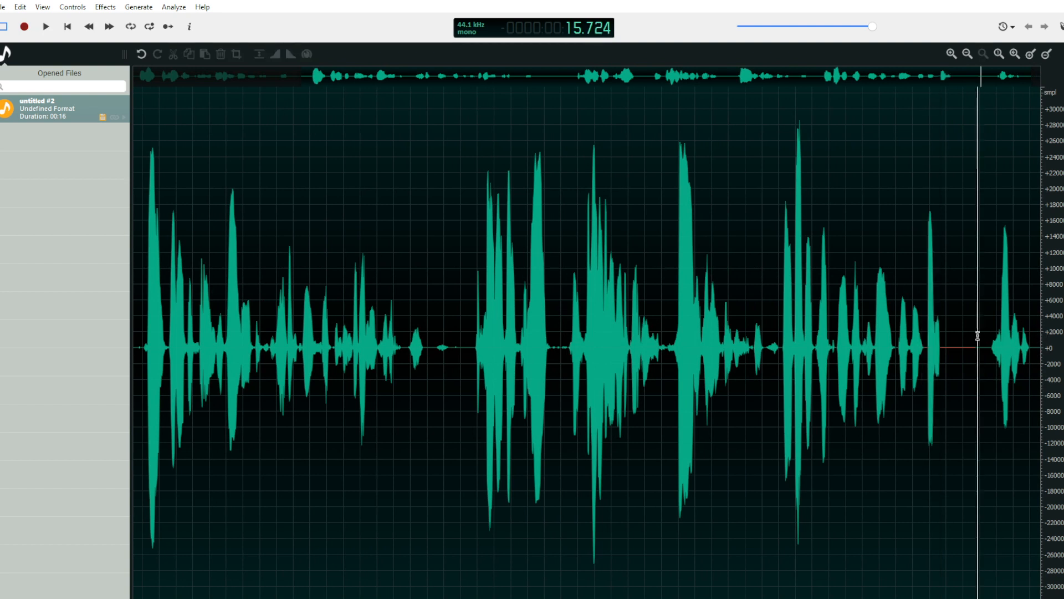
# - Delete the first take of the closing word with the silence after it, and play back the join from 14.431 s
pyautogui.moveTo(925, 336); pyautogui.dragTo(993, 338)
pyautogui.press('Delete')
pyautogui.click(945, 297)
pyautogui.press('space')
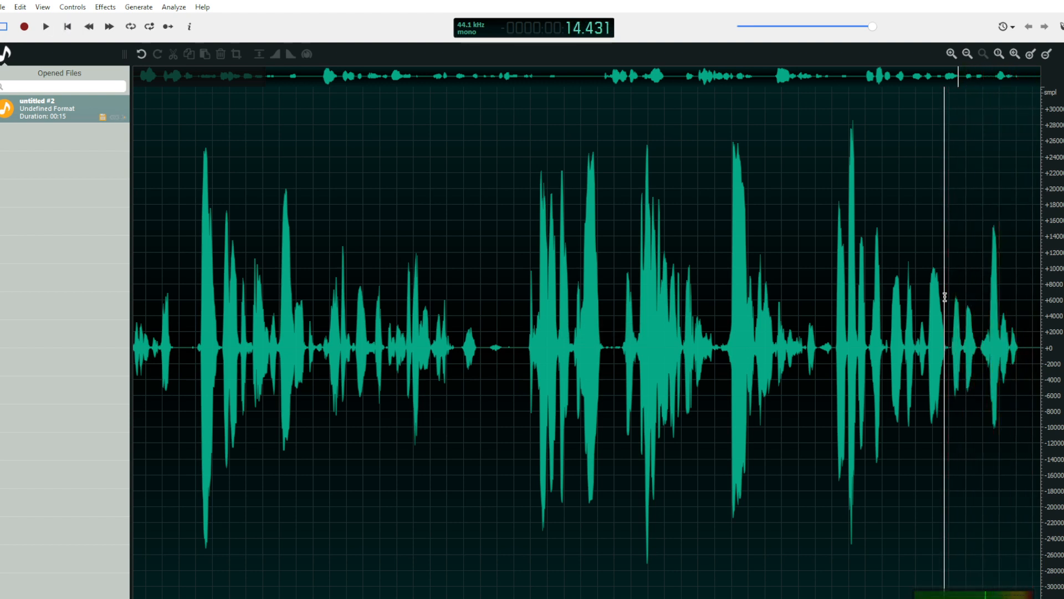
pyautogui.click(744, 265)
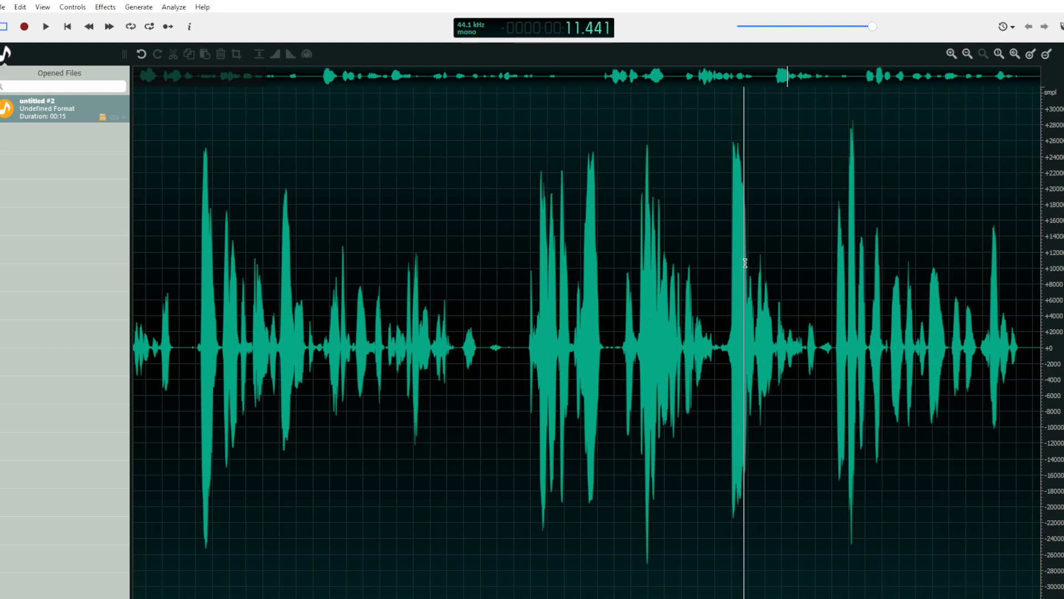
pyautogui.click(980, 310)
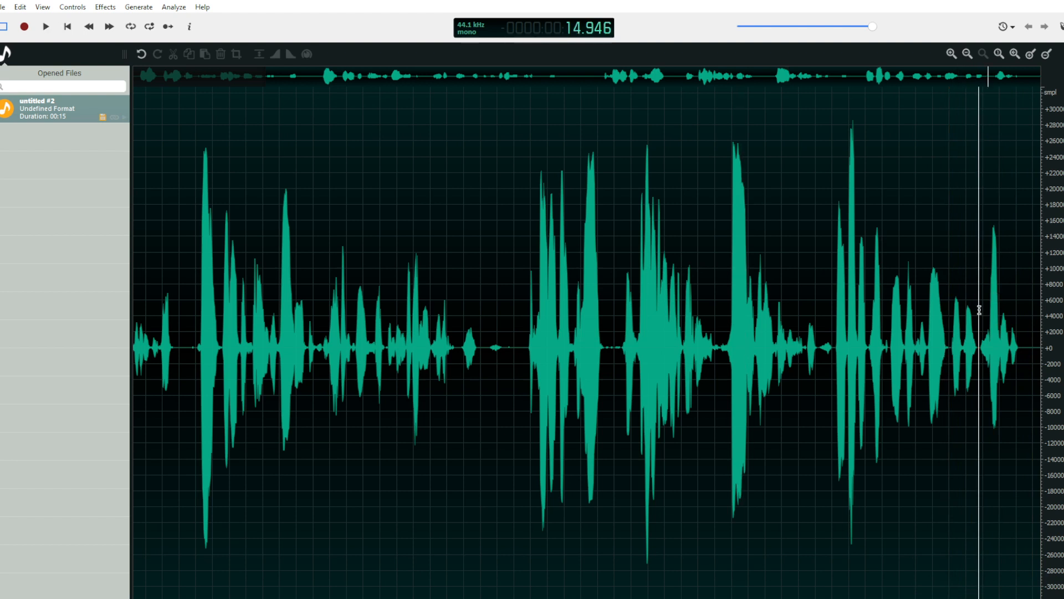
pyautogui.click(1017, 311)
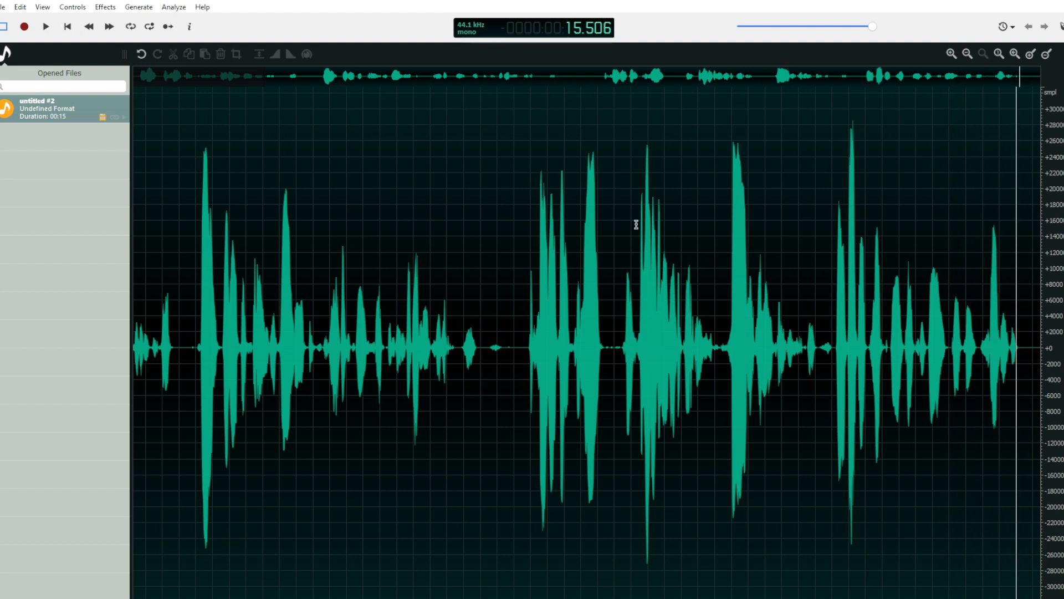
pyautogui.click(967, 257)
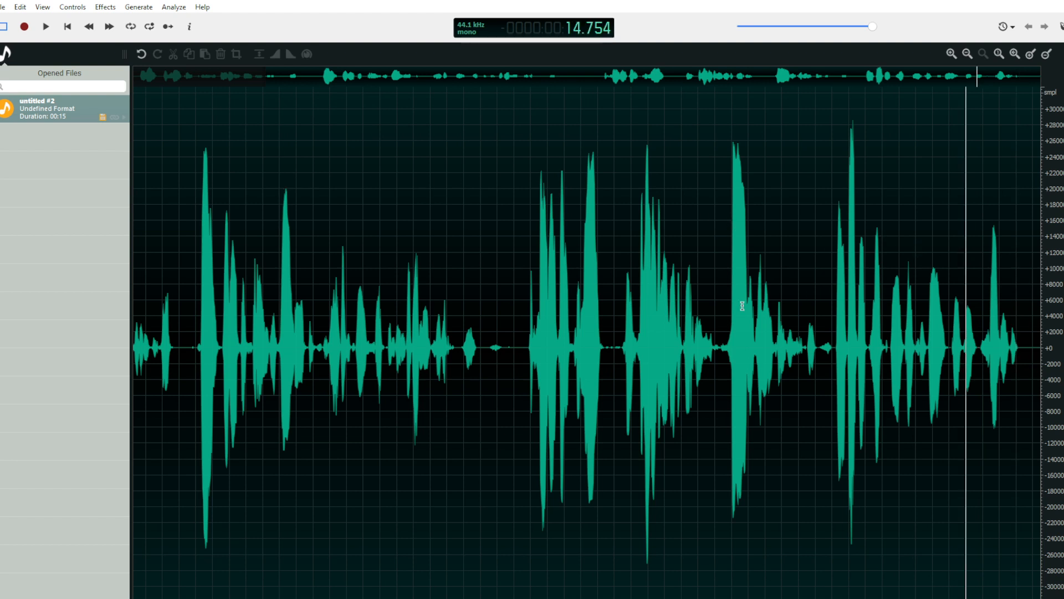
pyautogui.click(463, 218)
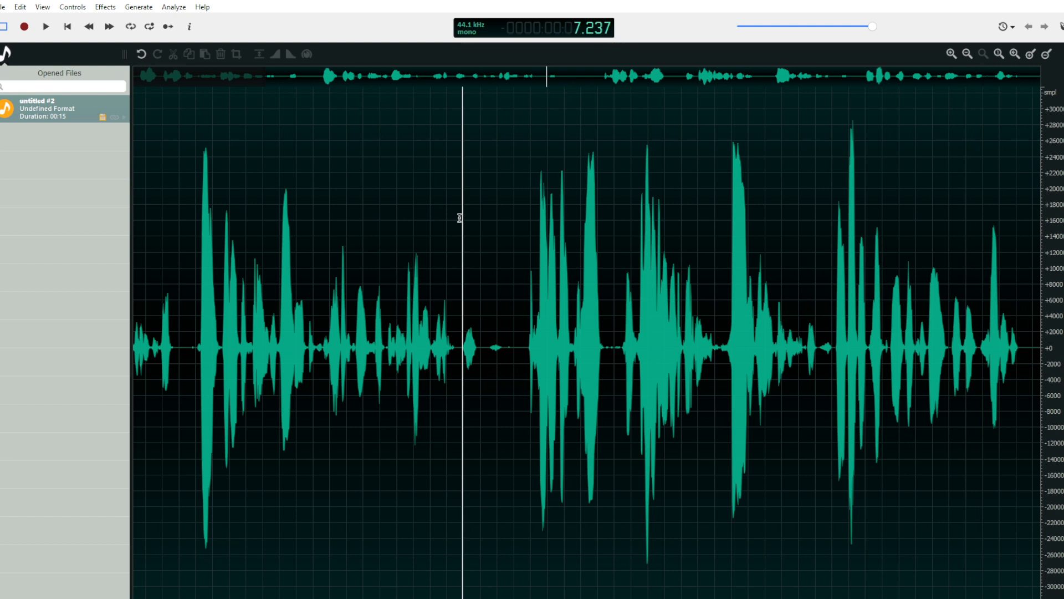
pyautogui.click(729, 234)
pyautogui.click(377, 241)
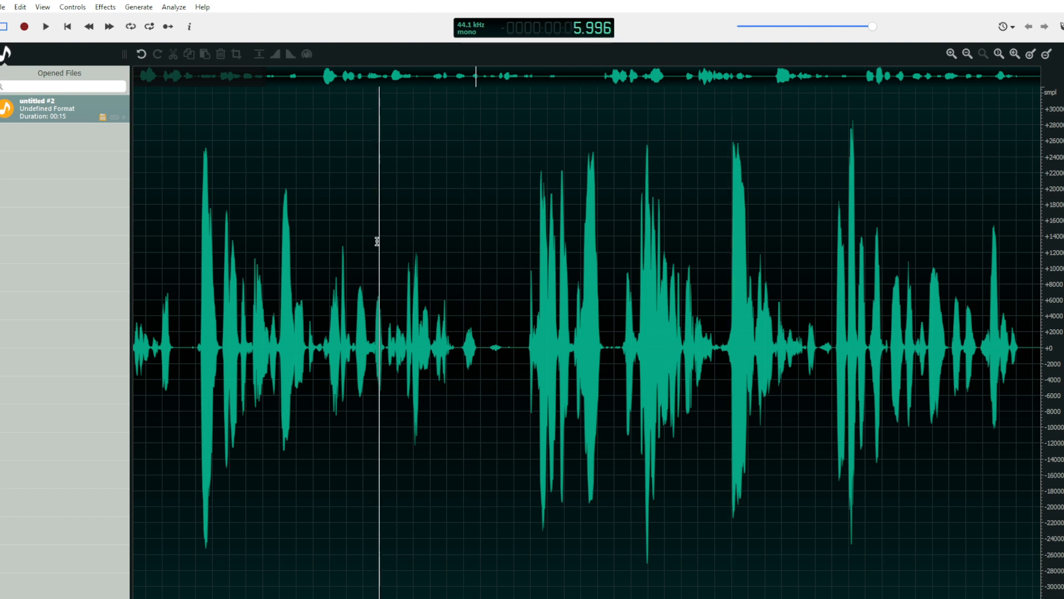
# - Open the 11-Band Graphic Equalizer for the whole recording and raise the 40 and 80 Hz bands to about 3.5 dB
pyautogui.hotkey('ctrl', 'a')
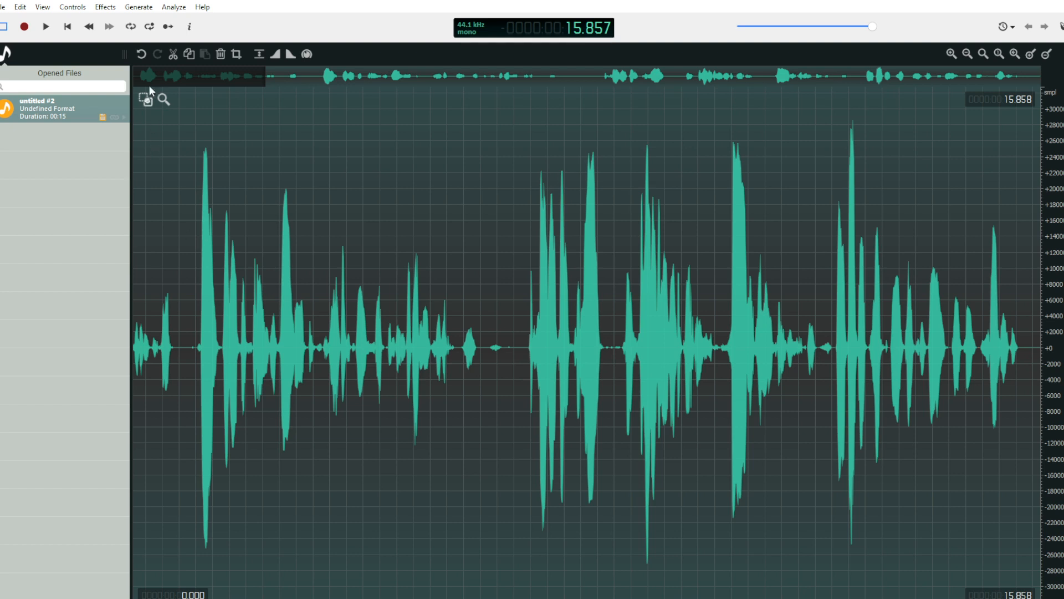
pyautogui.click(104, 7)
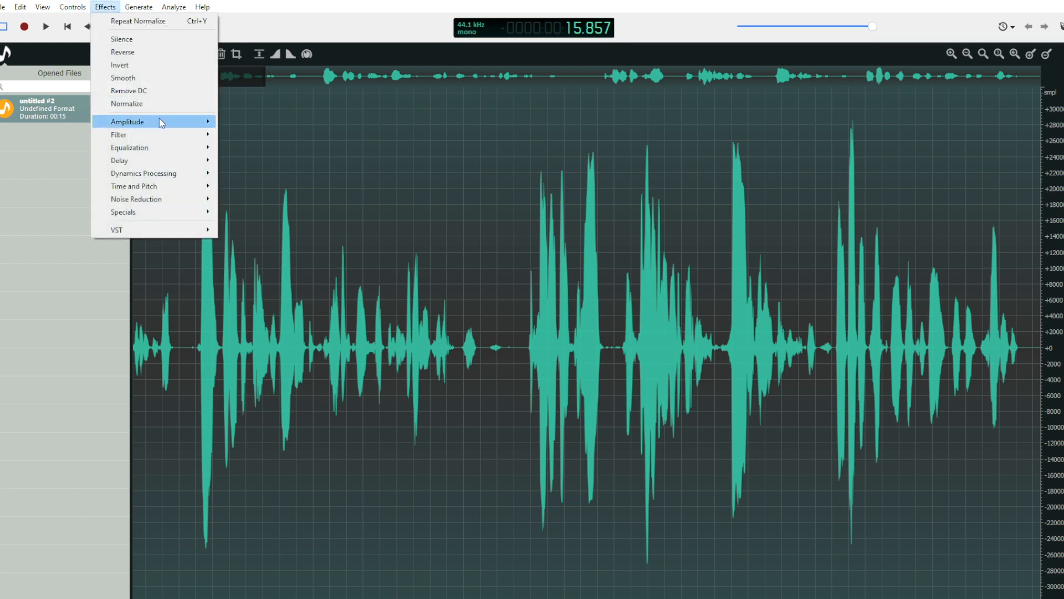
pyautogui.moveTo(178, 150)
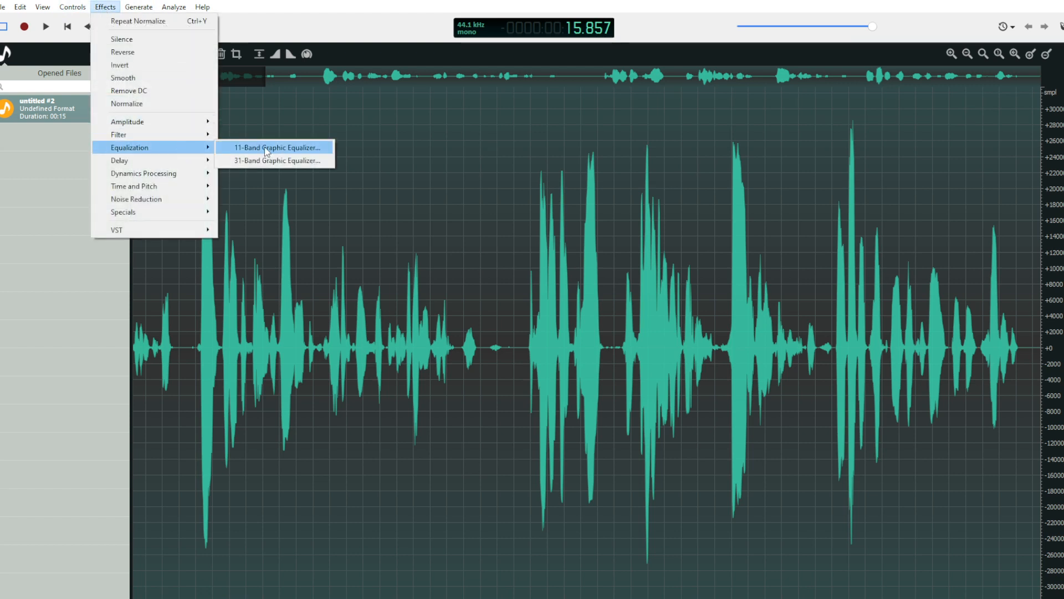
pyautogui.click(266, 149)
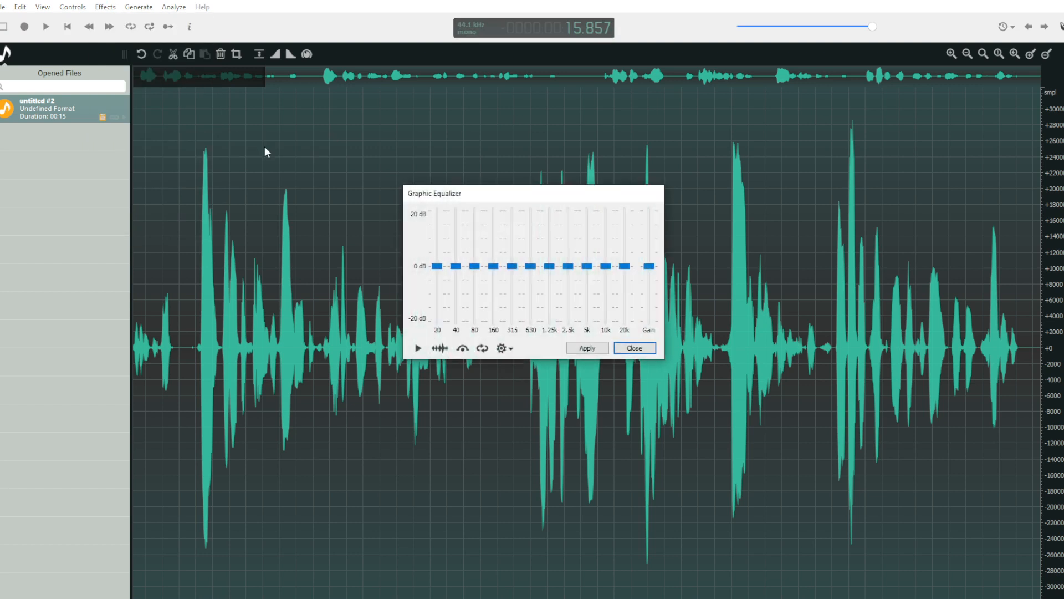
pyautogui.moveTo(502, 192); pyautogui.dragTo(403, 80)
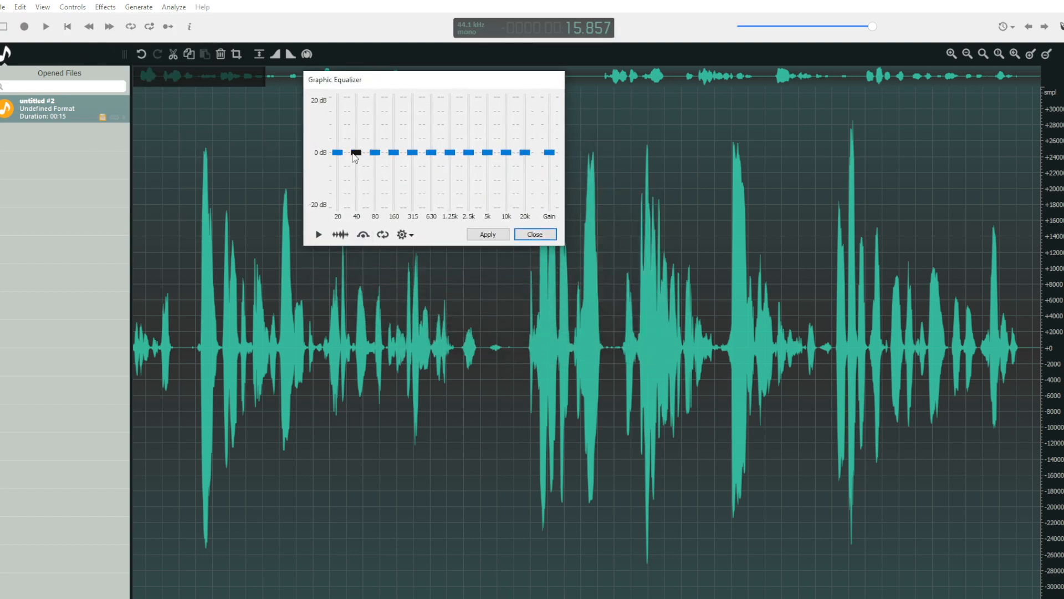
pyautogui.moveTo(355, 153); pyautogui.dragTo(375, 143)
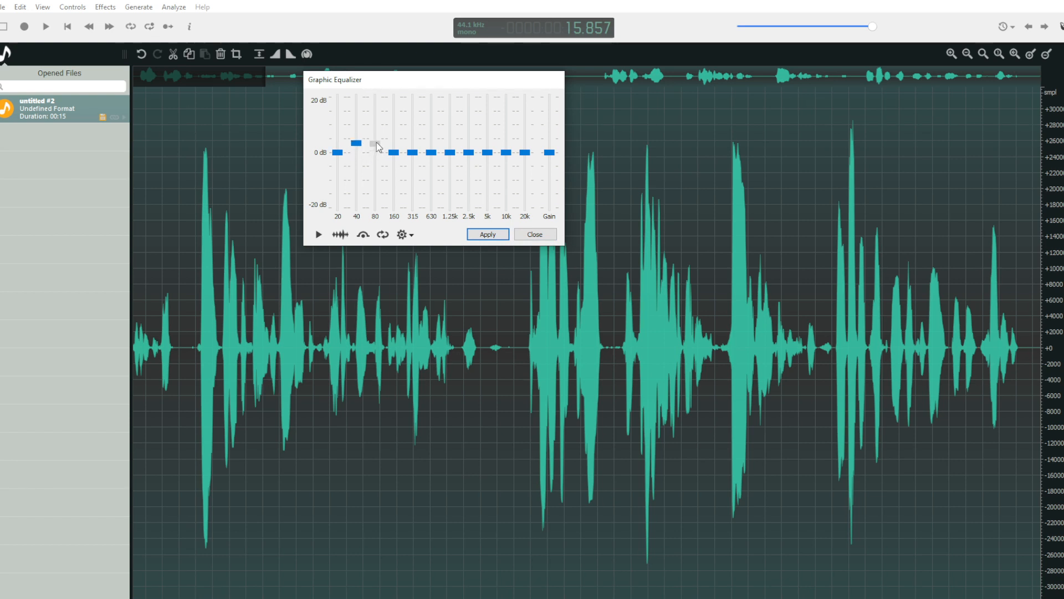
# - Preview the equalizer settings and compare the voice with the effect bypassed and active
pyautogui.click(319, 234)
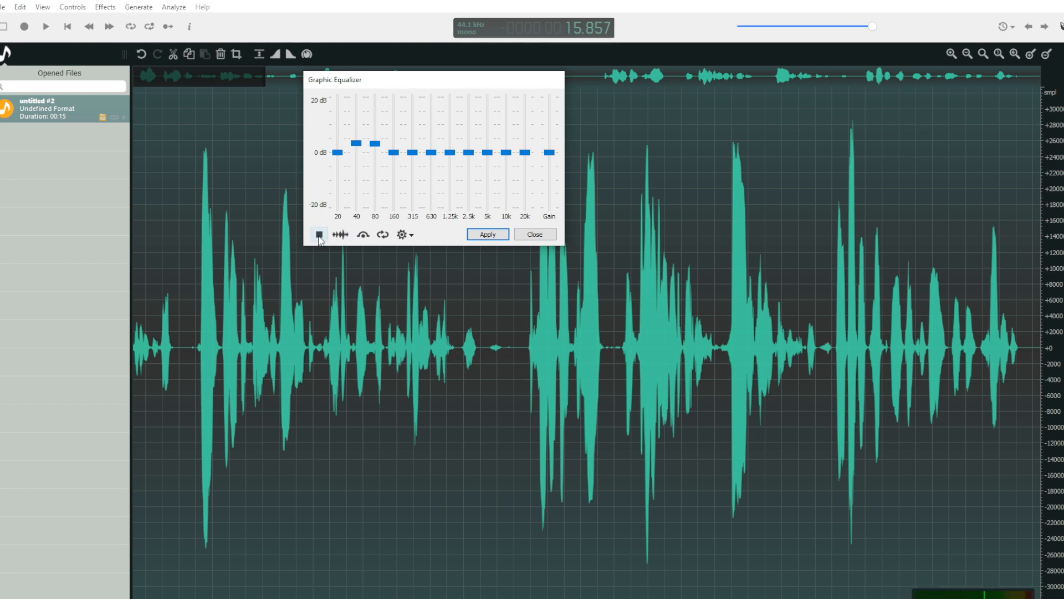
pyautogui.click(366, 237)
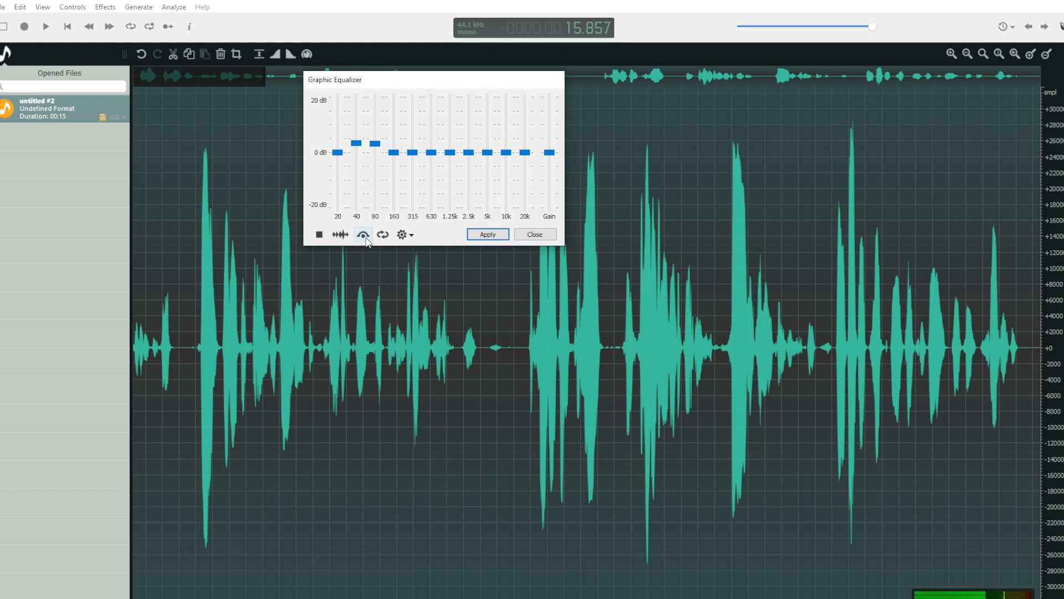
pyautogui.click(365, 238)
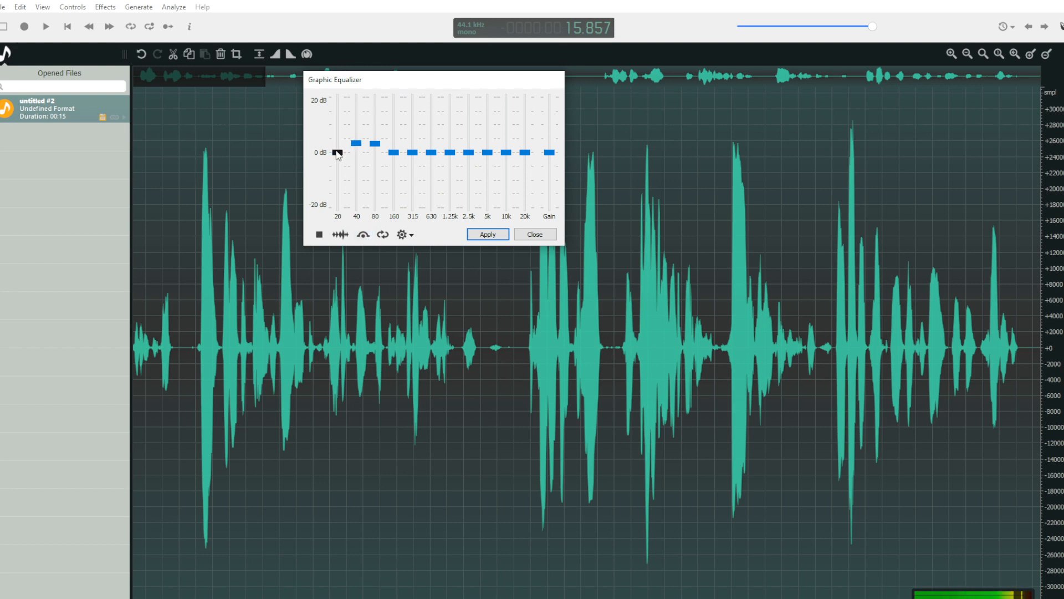
# - Raise the 80 and 160 Hz bands to about 5 dB and preview the result in a loop
pyautogui.moveTo(337, 151); pyautogui.dragTo(374, 139)
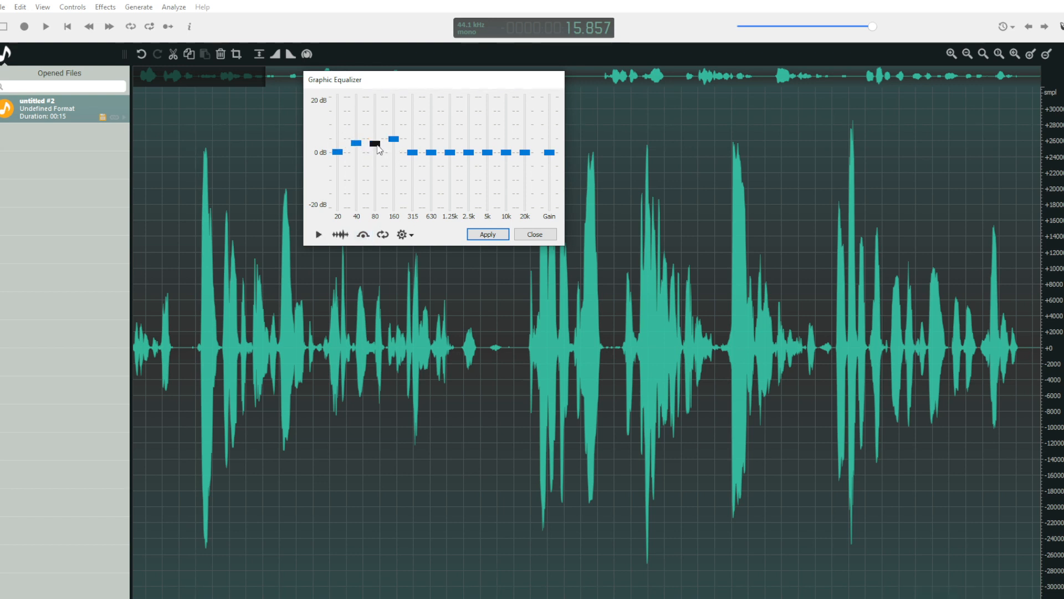
pyautogui.click(382, 234)
pyautogui.click(317, 235)
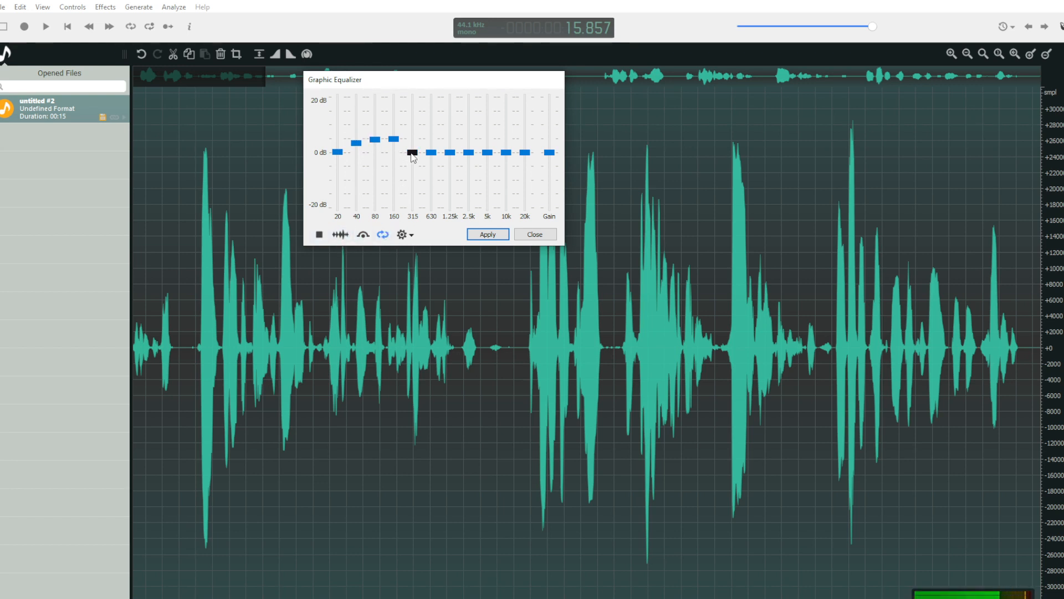
# - Lower the 20k band to -20 dB, the 10k band to about -4 dB and the gain to about -2 dB, and apply the equalizer
pyautogui.moveTo(548, 152); pyautogui.dragTo(524, 209)
pyautogui.moveTo(506, 153)
pyautogui.mouseDown()
pyautogui.moveTo(504, 198)
pyautogui.moveTo(502, 171)
pyautogui.mouseUp()
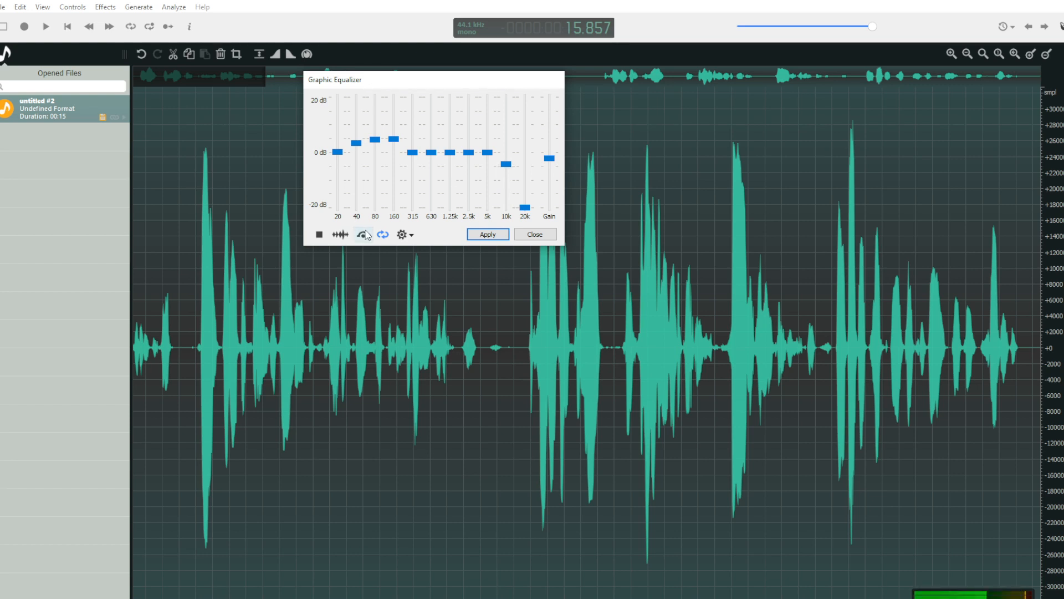
pyautogui.click(383, 234)
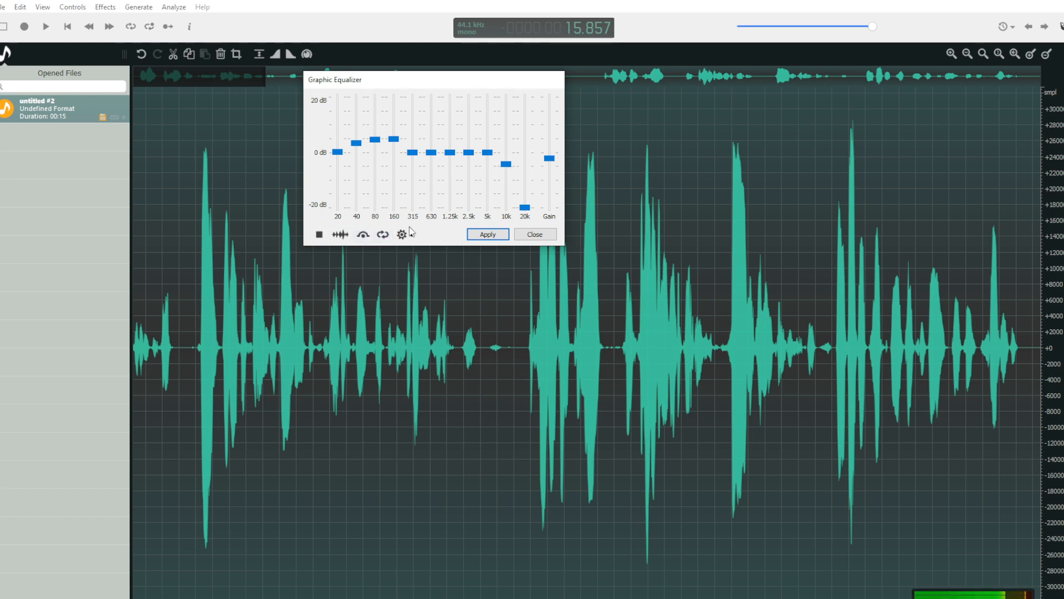
pyautogui.click(383, 239)
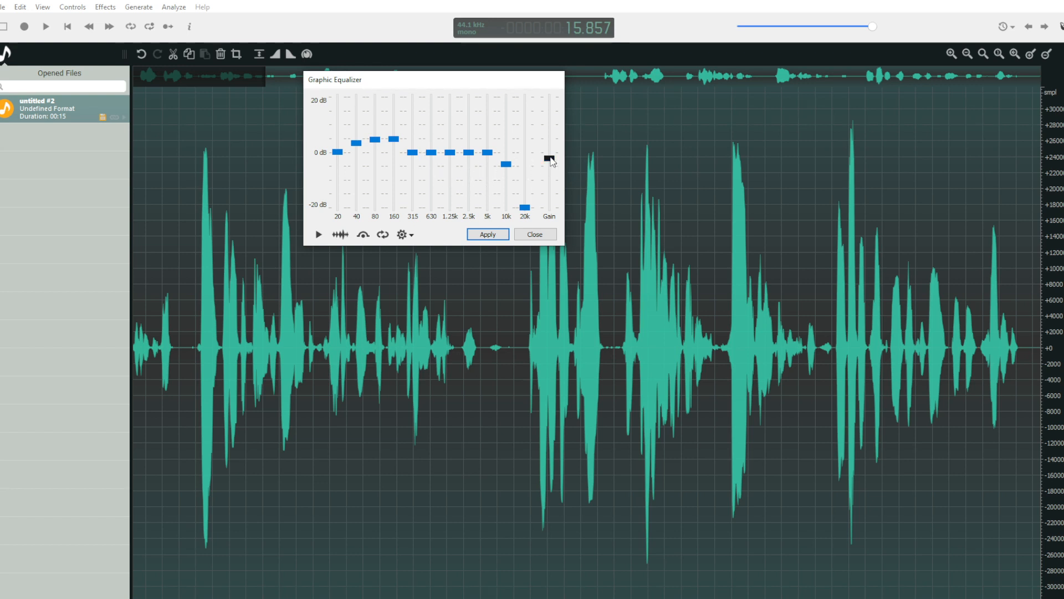
pyautogui.click(488, 234)
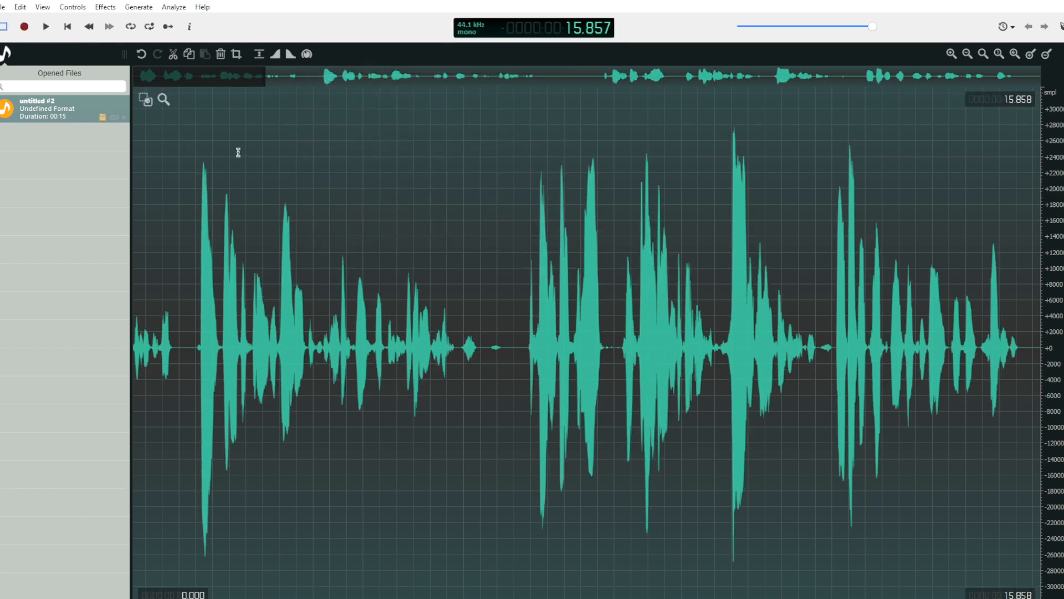
# - Play back the equalized voice from the pause just before the first loud word in view
pyautogui.click(171, 227)
pyautogui.press('space')
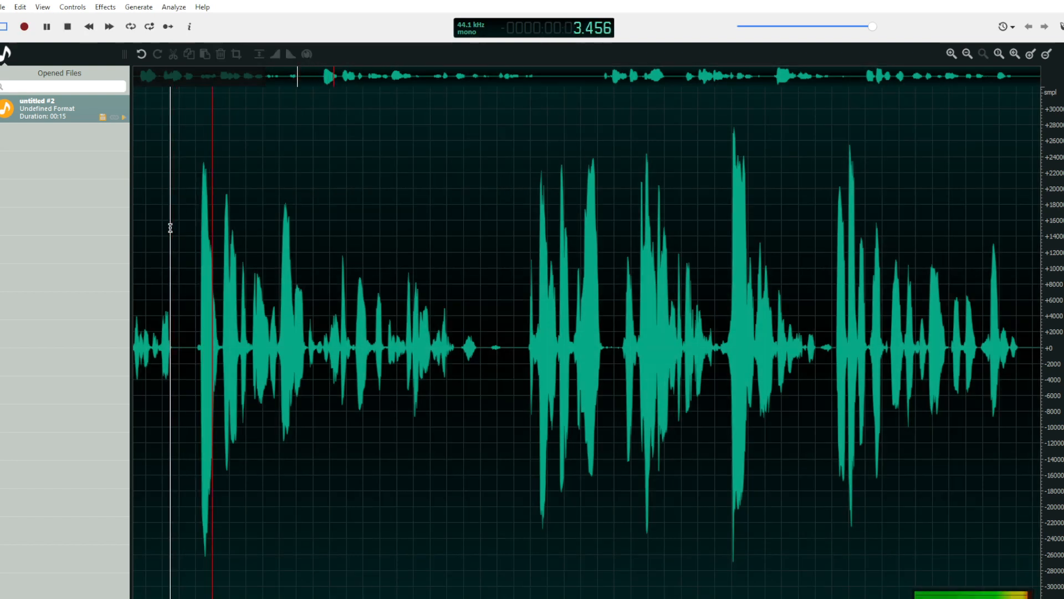
pyautogui.press('space')
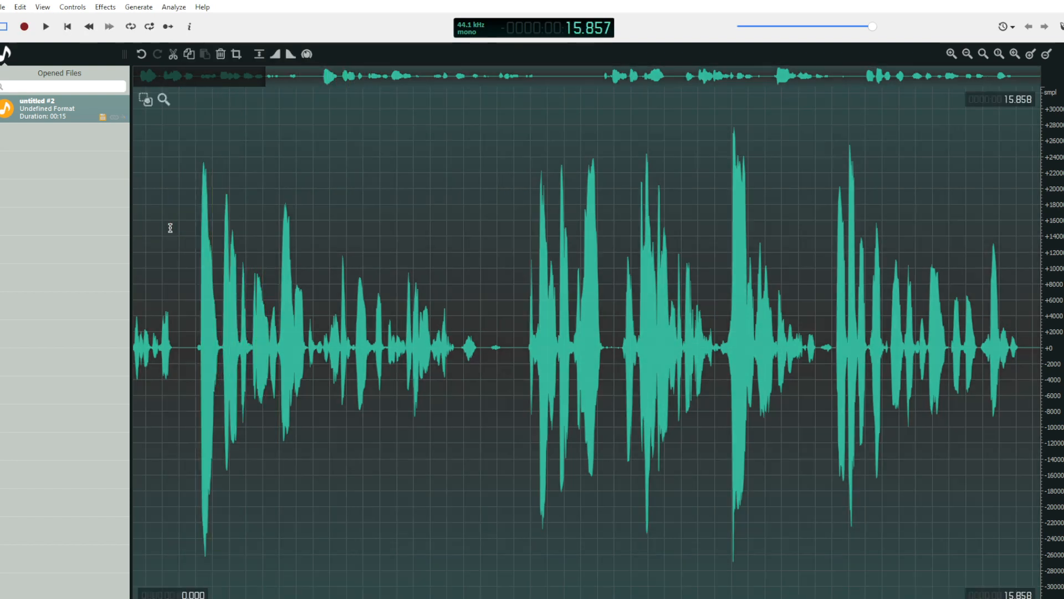
# - Apply Automatic Noise Reduction to the whole recording and place the playback cursor at 3.024 s
pyautogui.click(105, 7)
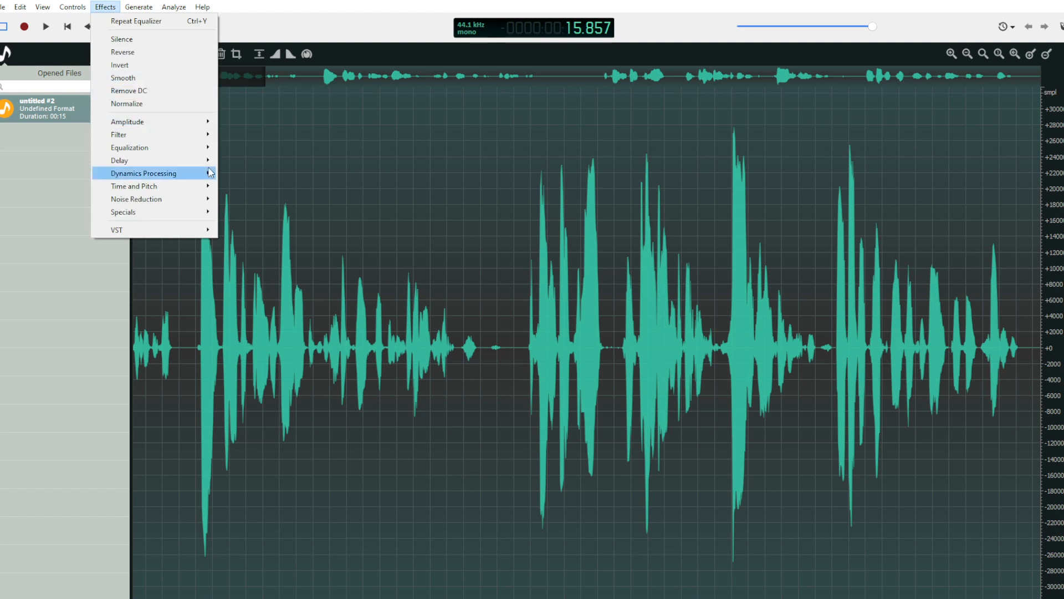
pyautogui.moveTo(190, 203)
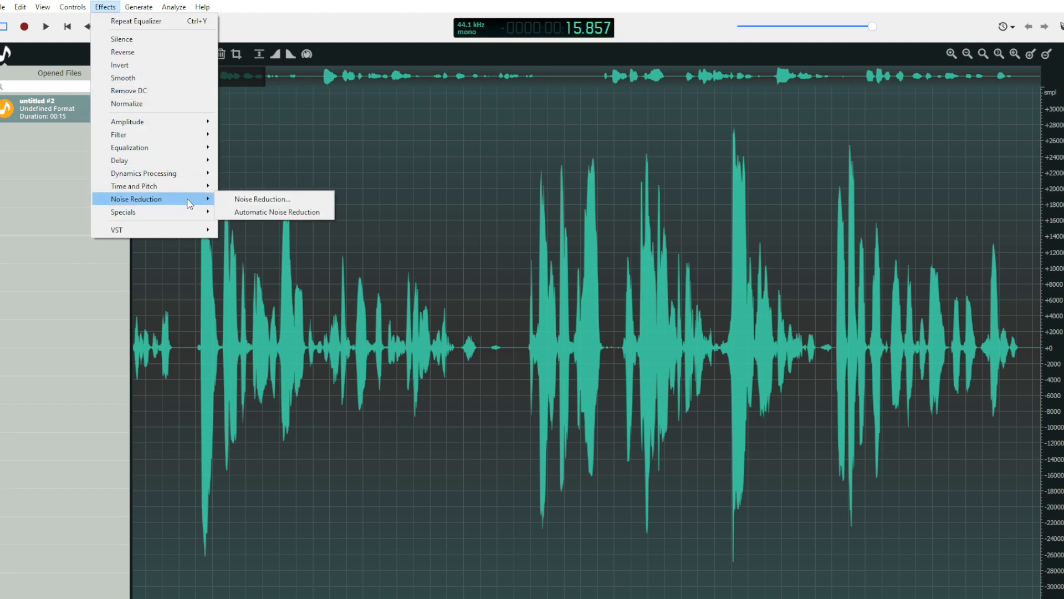
pyautogui.click(292, 213)
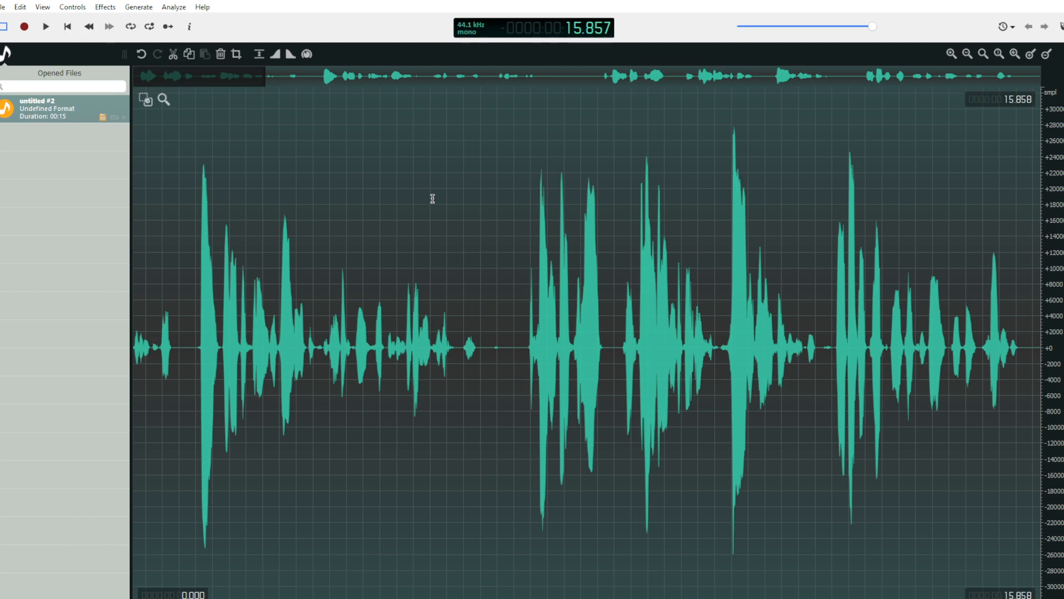
pyautogui.click(181, 251)
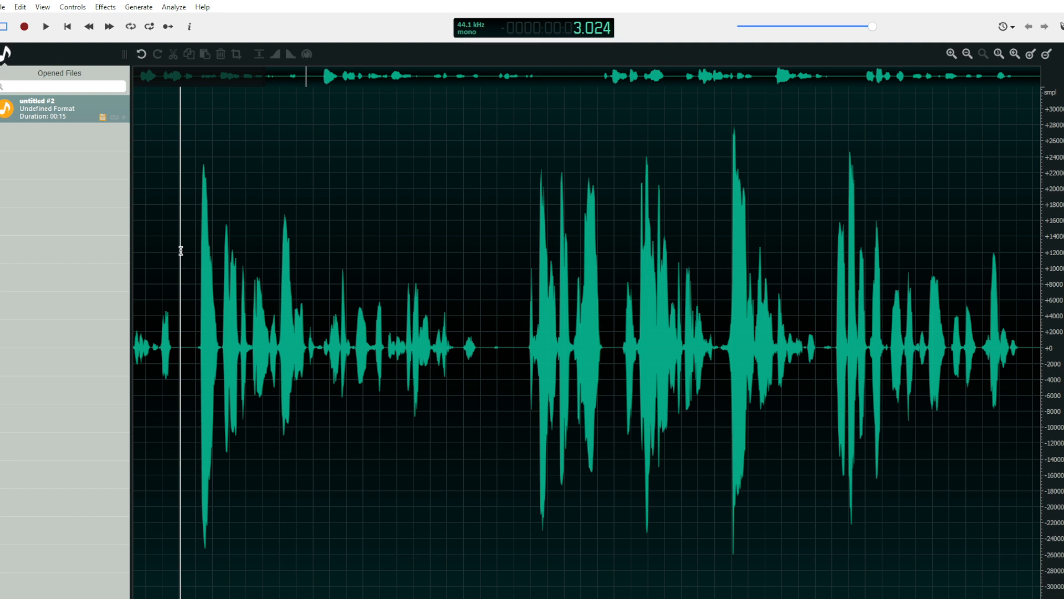
# - Zoom out to show the whole recording and play back the noise-reduced voice from 0.184 s
pyautogui.click(178, 248)
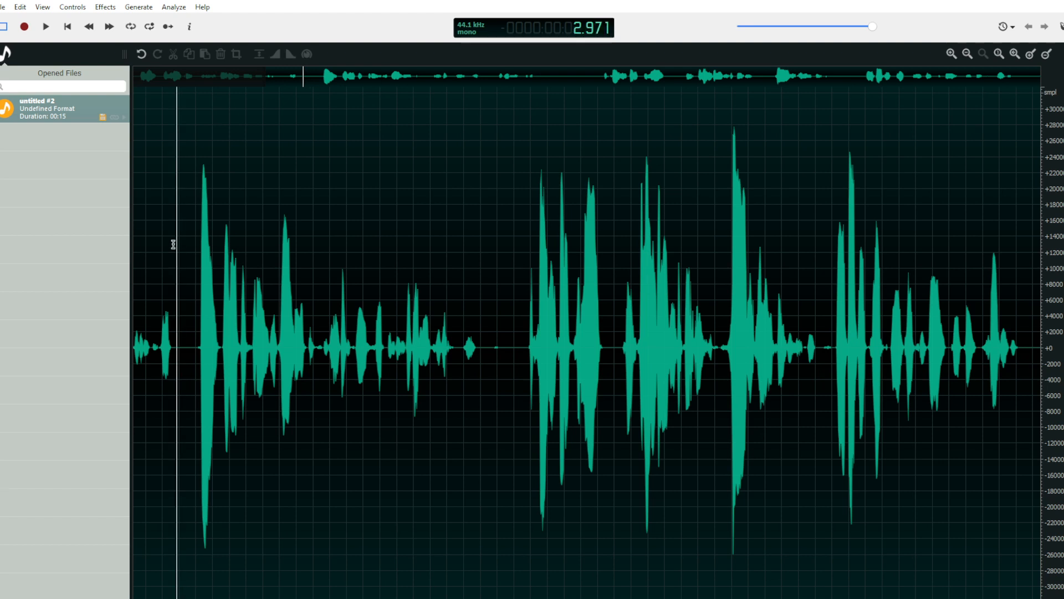
pyautogui.moveTo(174, 244); pyautogui.dragTo(116, 247)
pyautogui.click(238, 244)
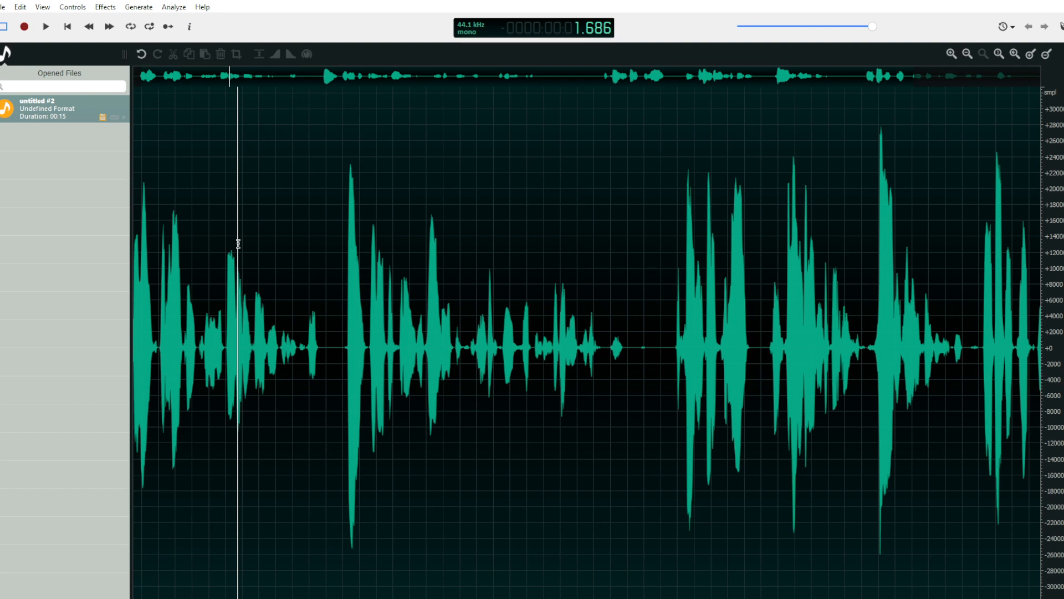
pyautogui.click(969, 53)
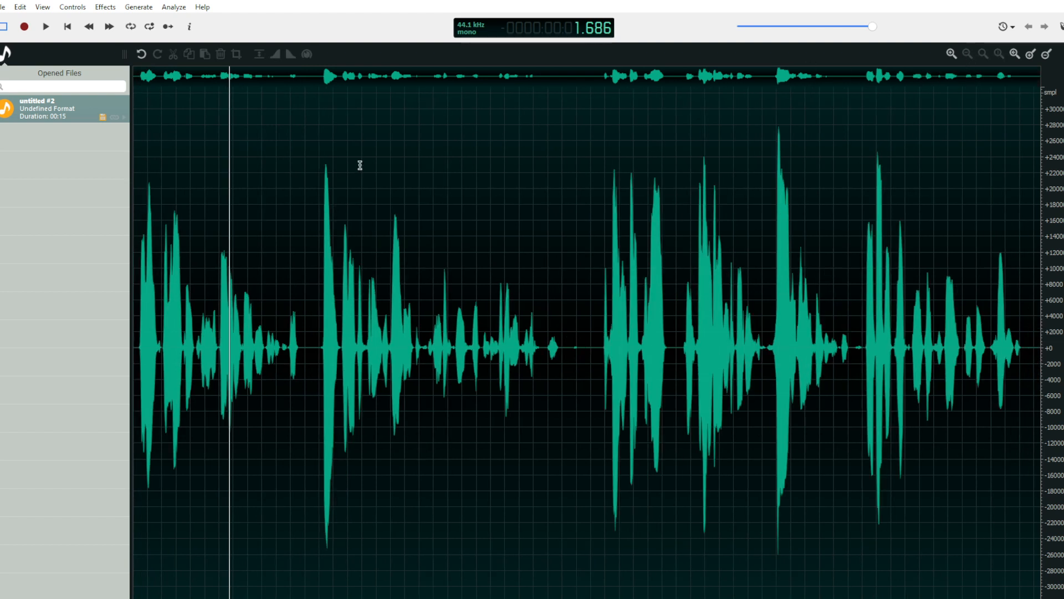
pyautogui.click(144, 181)
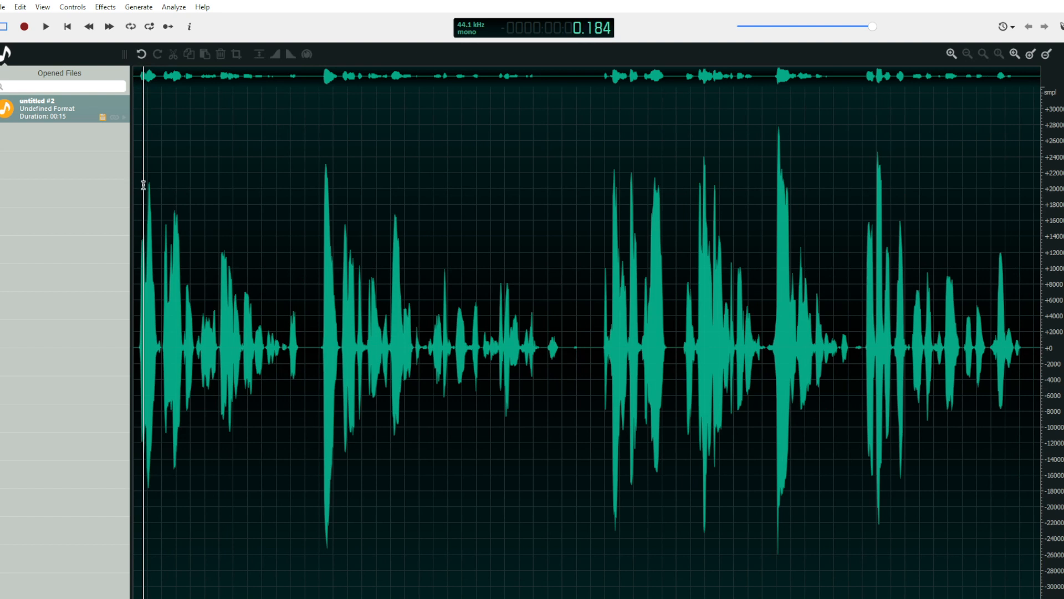
pyautogui.press('space')
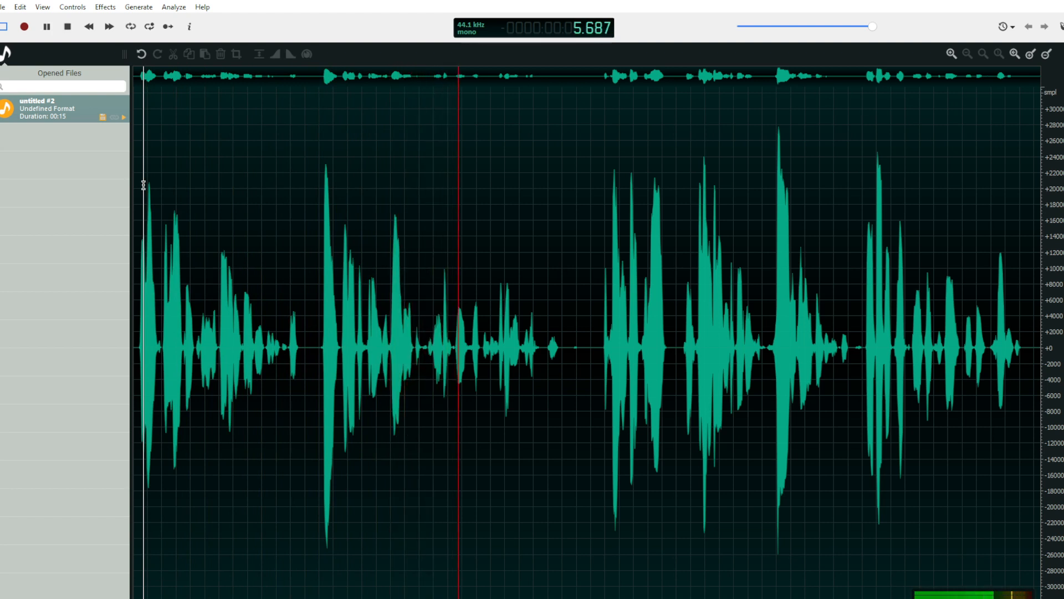
pyautogui.press('space')
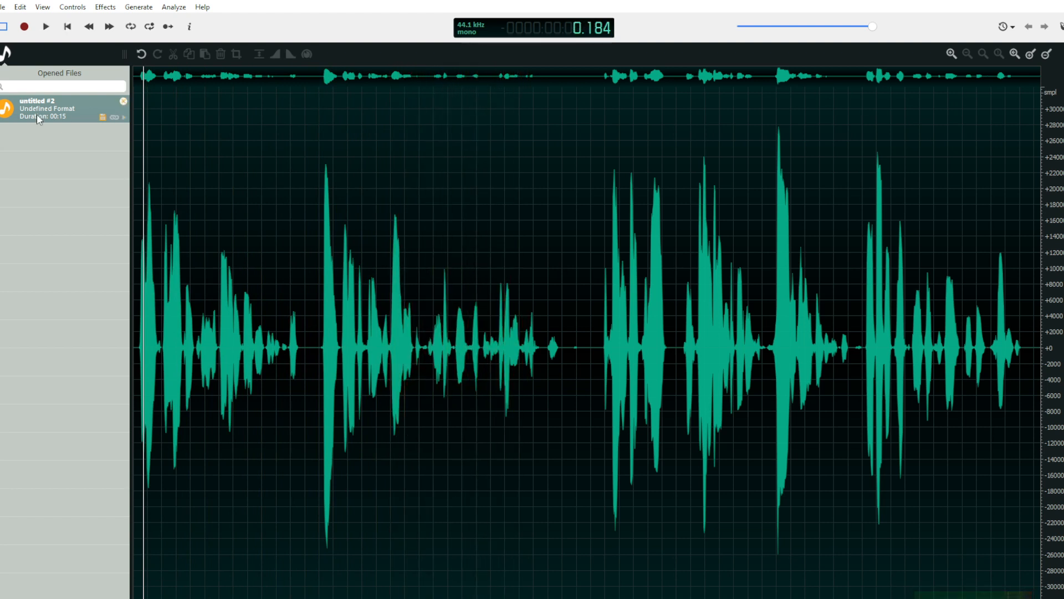
# - Try a pitch shift of 3.12 semi-tones on the whole recording with Time/Pitch Adjust, keeping the time stretch at 100 percent
pyautogui.click(228, 161)
pyautogui.hotkey('ctrl', 'a')
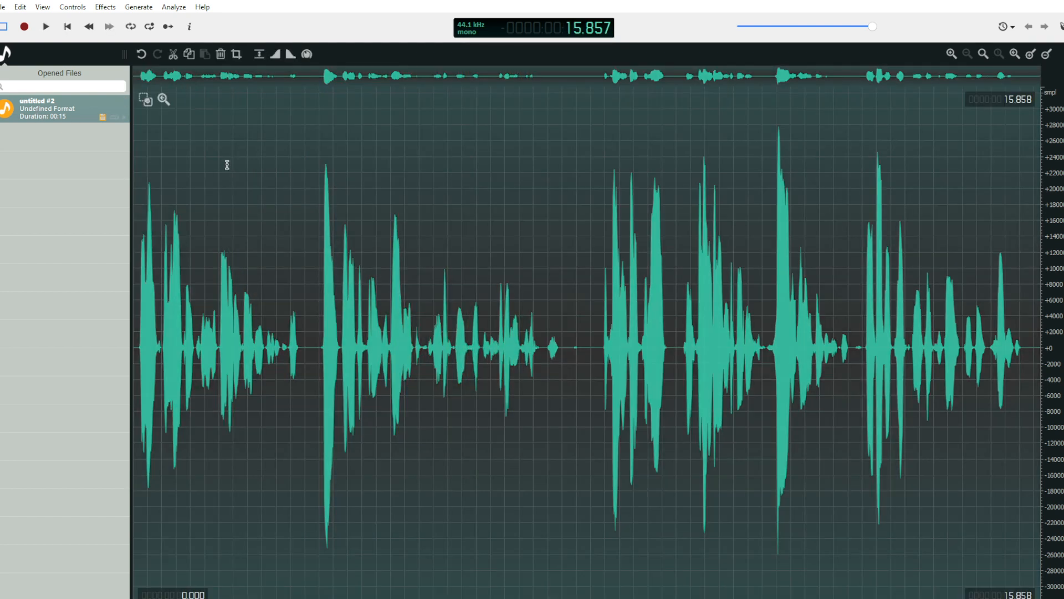
pyautogui.click(109, 8)
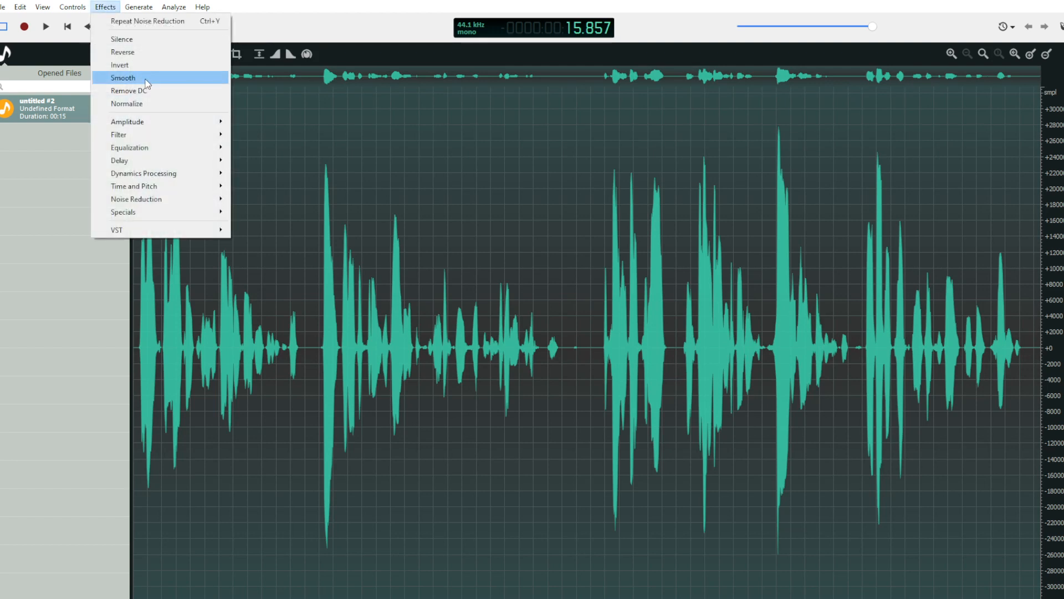
pyautogui.moveTo(210, 188)
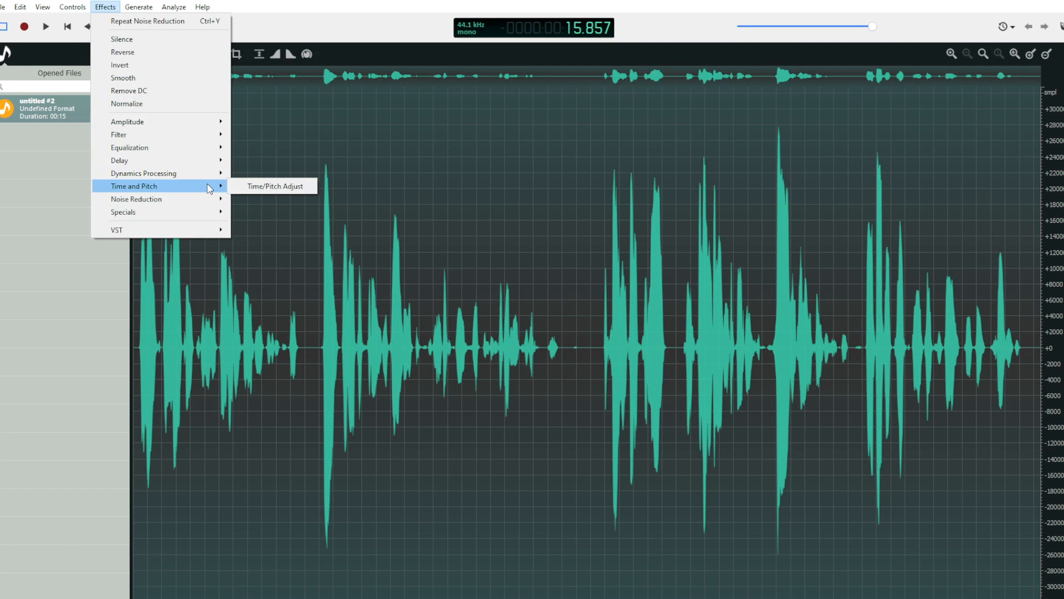
pyautogui.click(244, 186)
pyautogui.moveTo(506, 221); pyautogui.dragTo(406, 132)
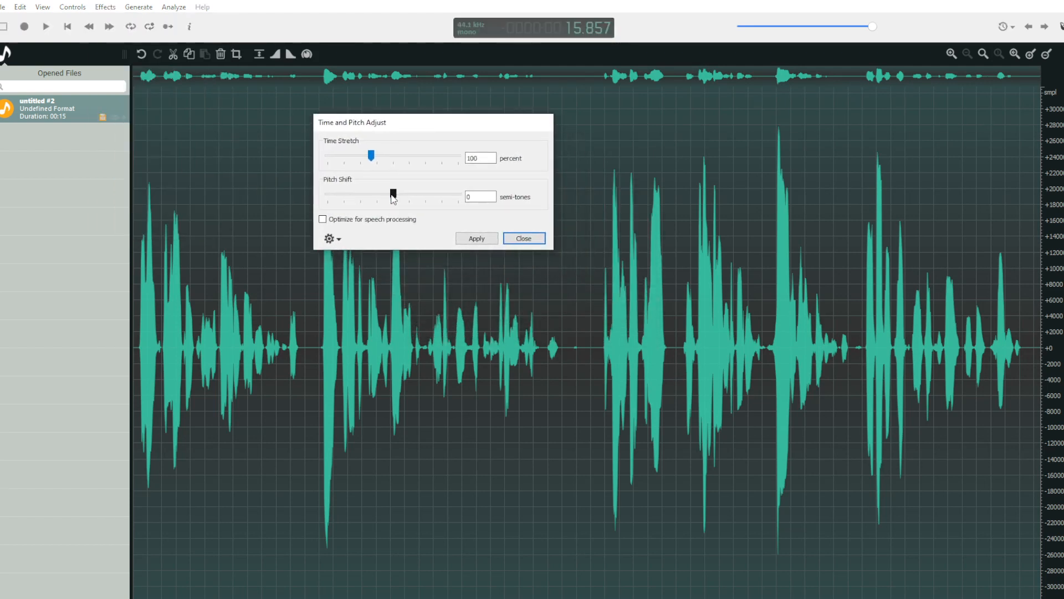
pyautogui.moveTo(395, 198); pyautogui.dragTo(403, 198)
pyautogui.click(332, 238)
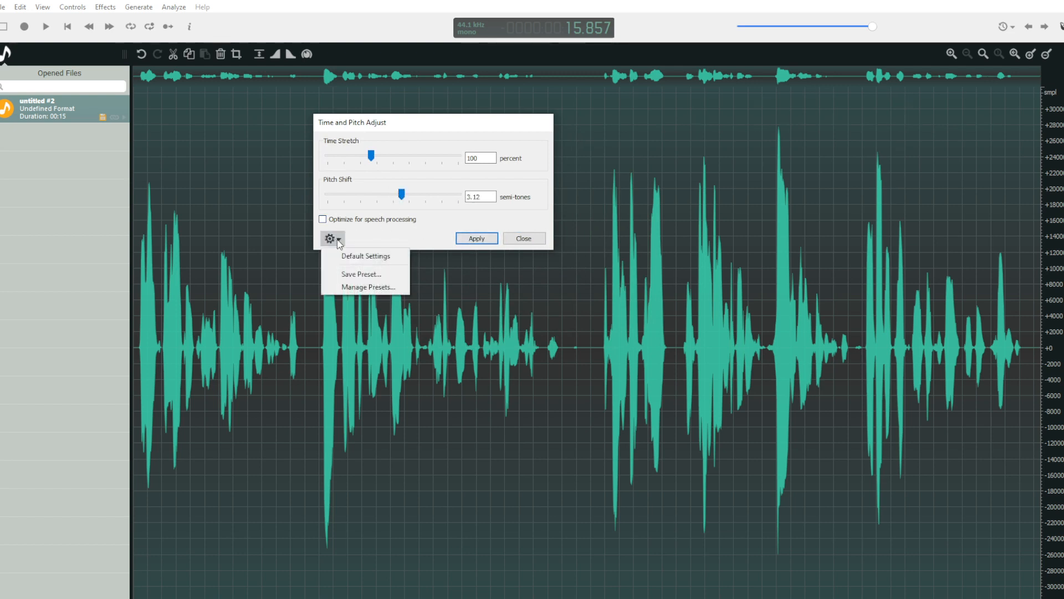
pyautogui.click(438, 232)
pyautogui.click(477, 238)
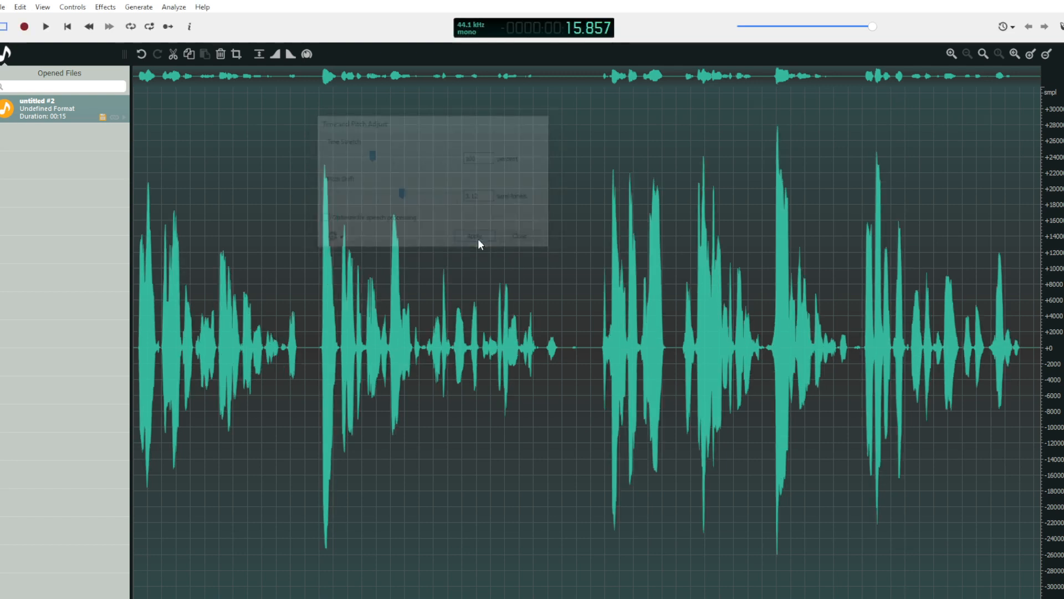
# - Listen to the pitch-shifted voice, undo the Time/Pitch Adjust, and play back from the pause before the first tall peak after the opening phrase
pyautogui.press('space')
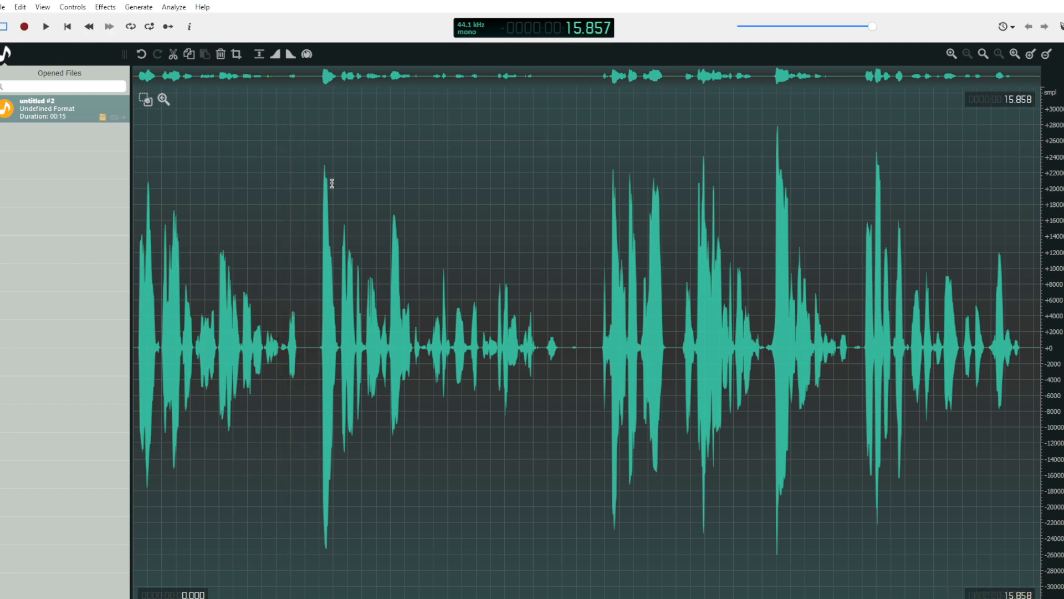
pyautogui.hotkey('ctrl', 'z')
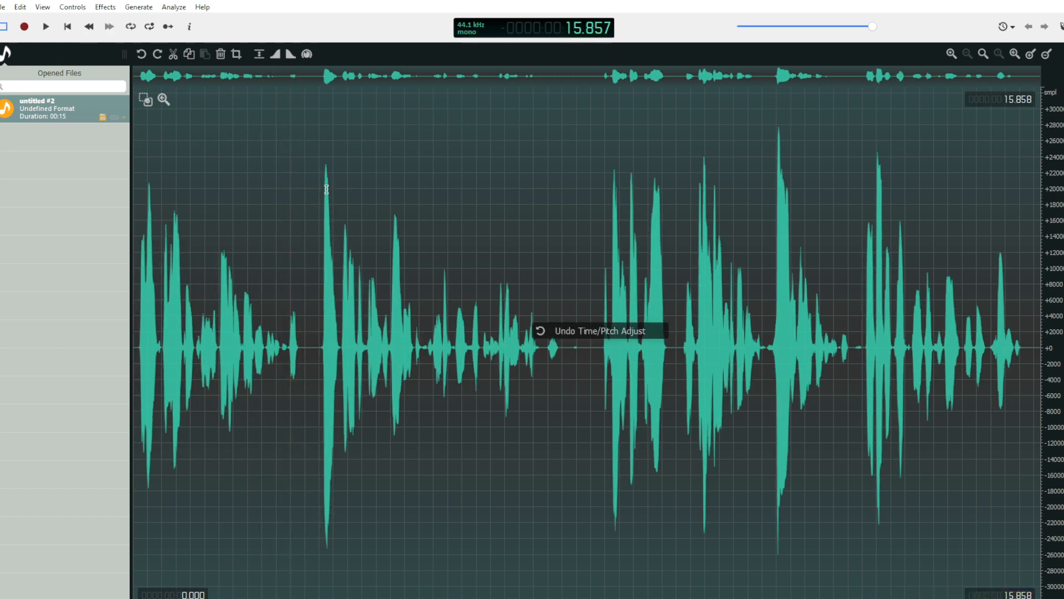
pyautogui.click(304, 198)
pyautogui.press('space')
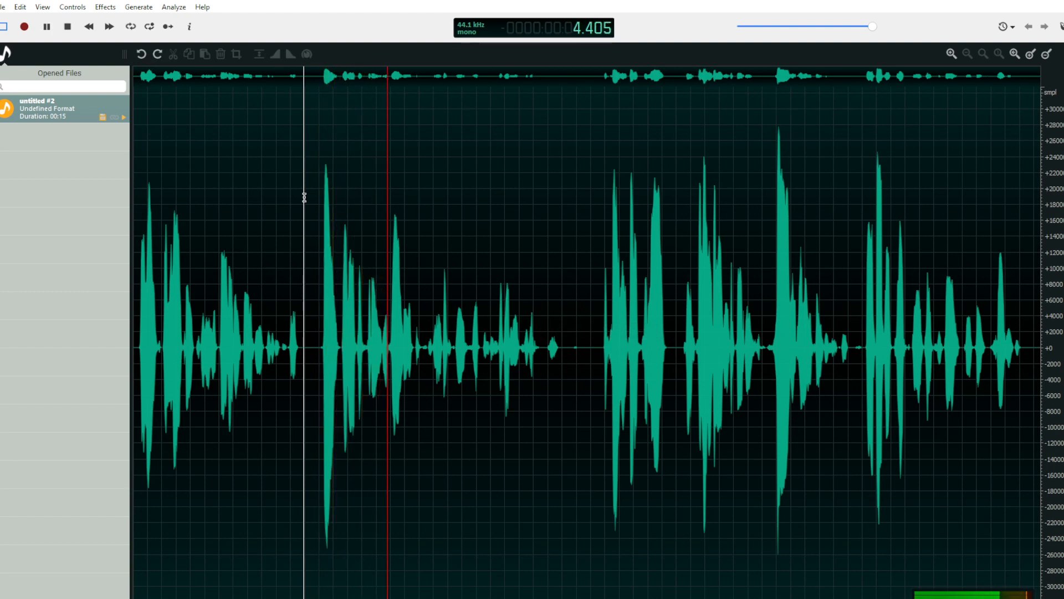
pyautogui.press('space')
# - Apply Time/Pitch Adjust to the whole recording with a pitch shift of -1 semi-tones
pyautogui.click(292, 142)
pyautogui.hotkey('ctrl', 'a')
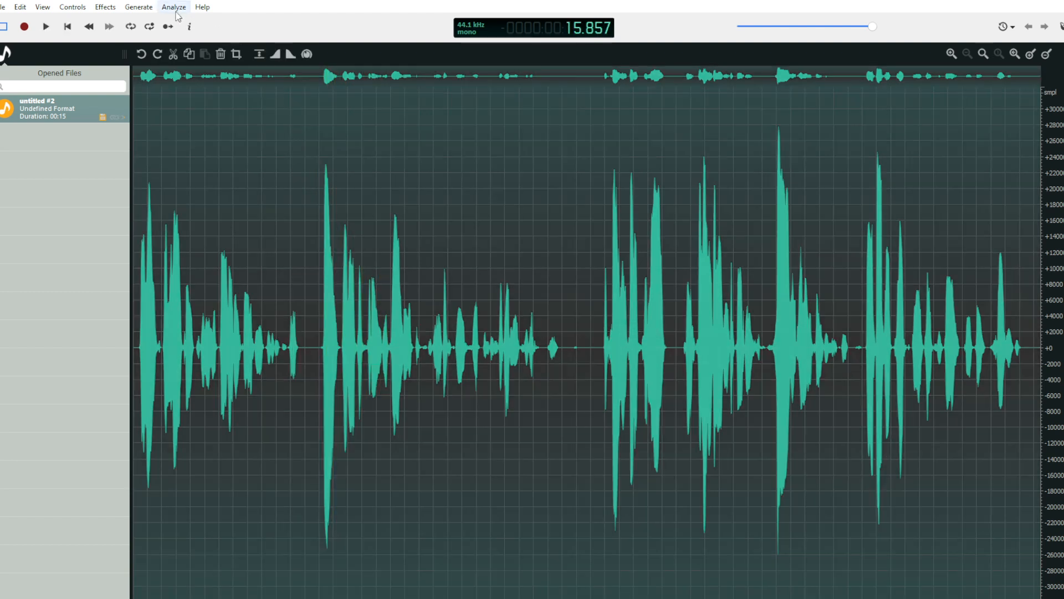
pyautogui.click(106, 7)
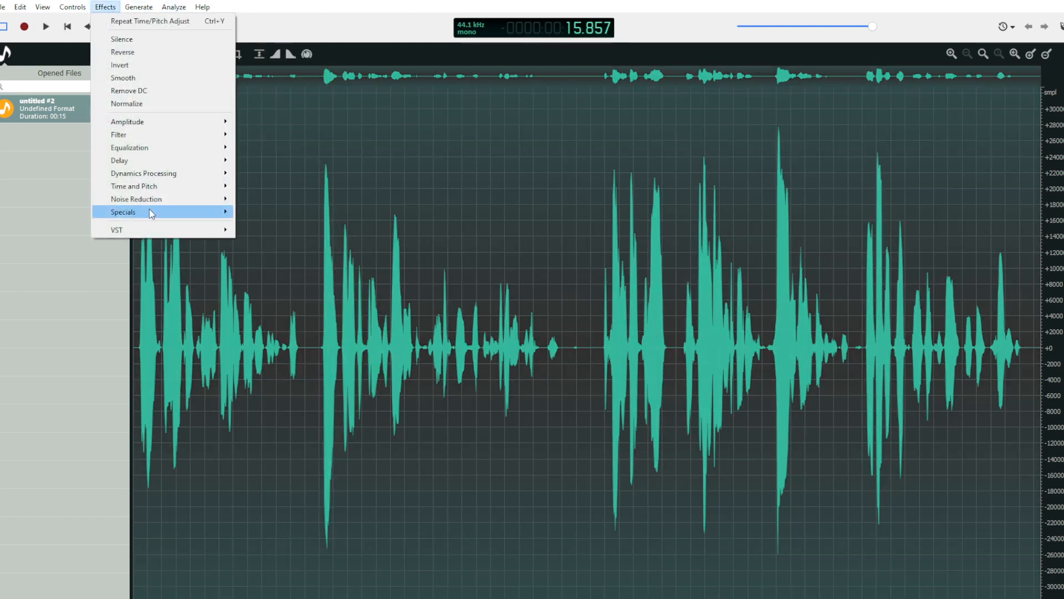
pyautogui.moveTo(161, 187)
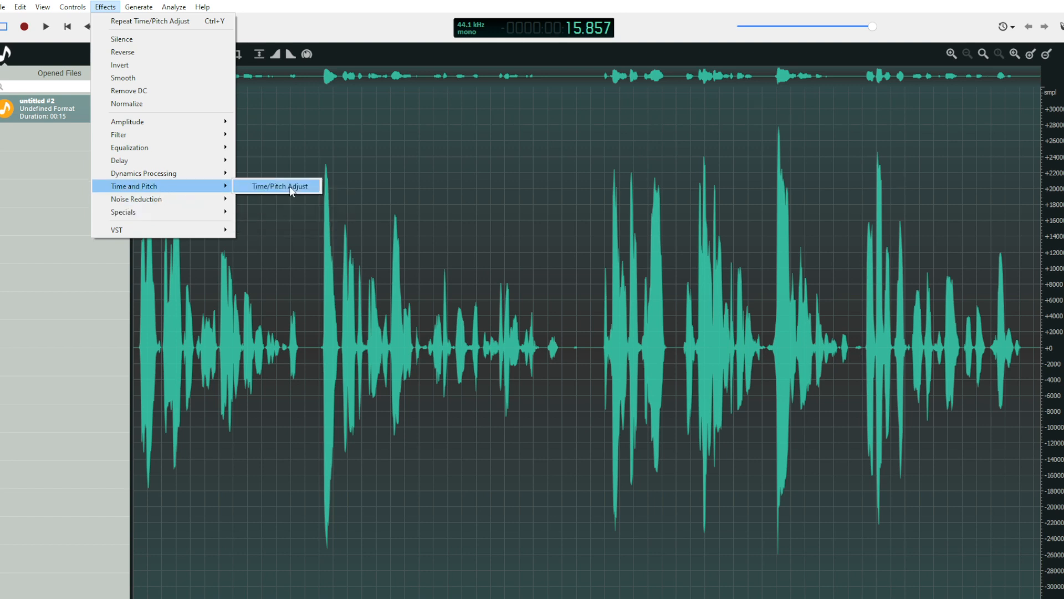
pyautogui.click(292, 187)
pyautogui.moveTo(504, 291); pyautogui.dragTo(497, 290)
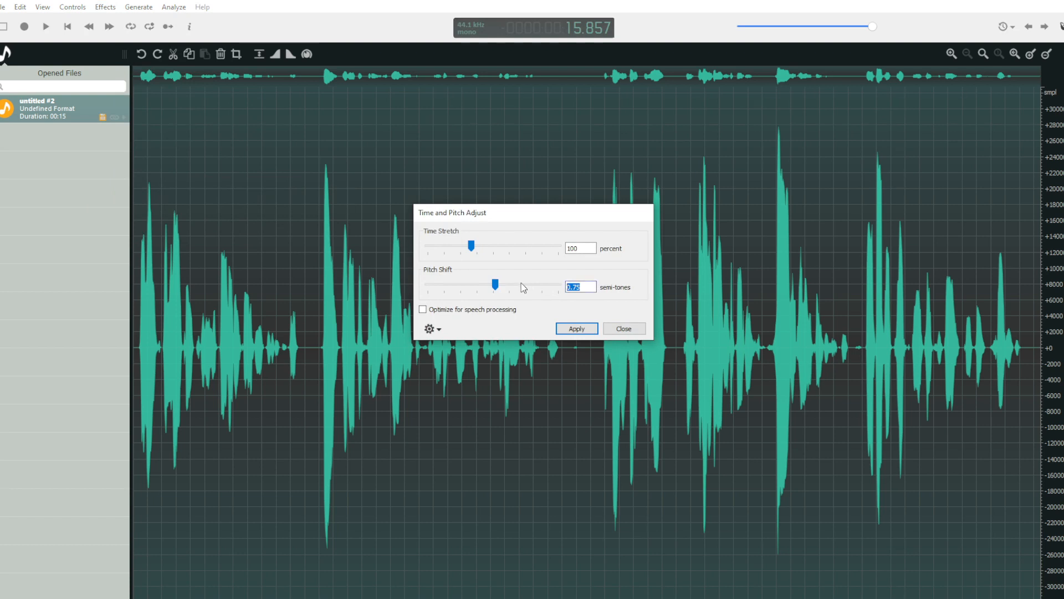
pyautogui.write('-1')
pyautogui.click(575, 328)
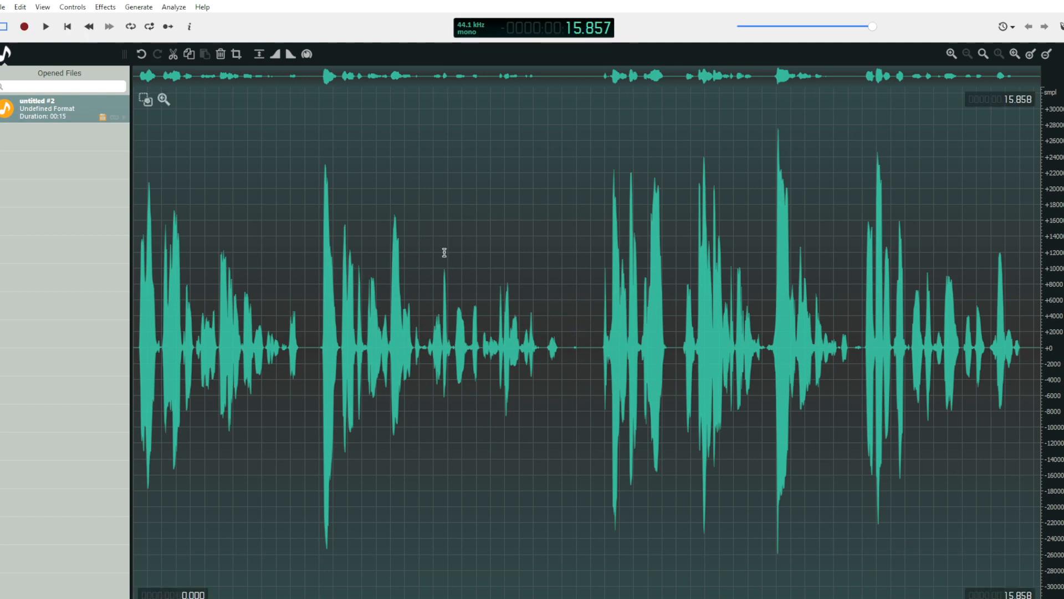
# - Place the cursor in the pause at 3.030 s and play back the pitch-adjusted voice from there
pyautogui.click(288, 229)
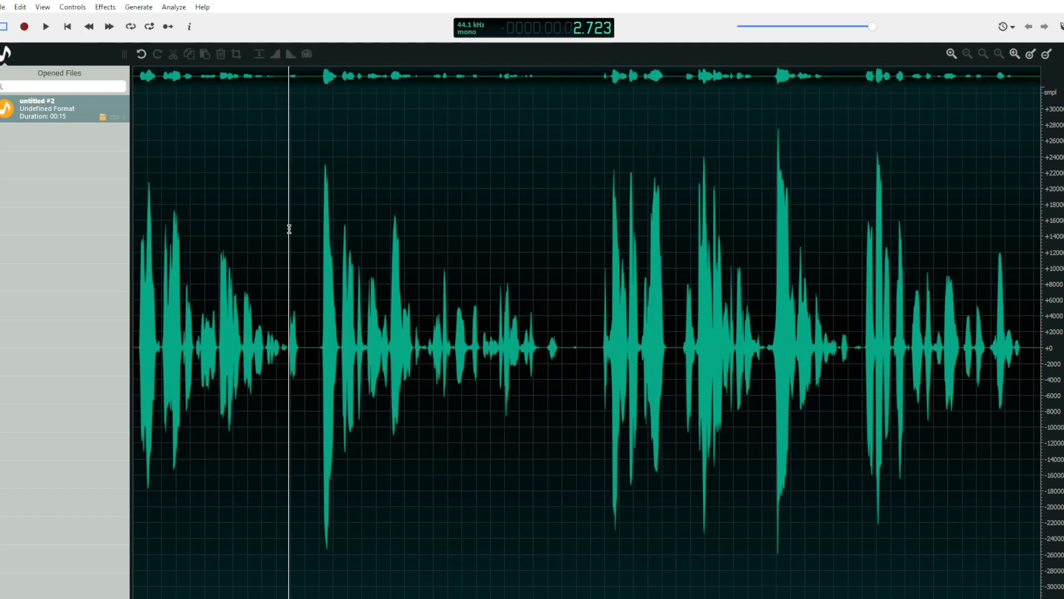
pyautogui.click(283, 229)
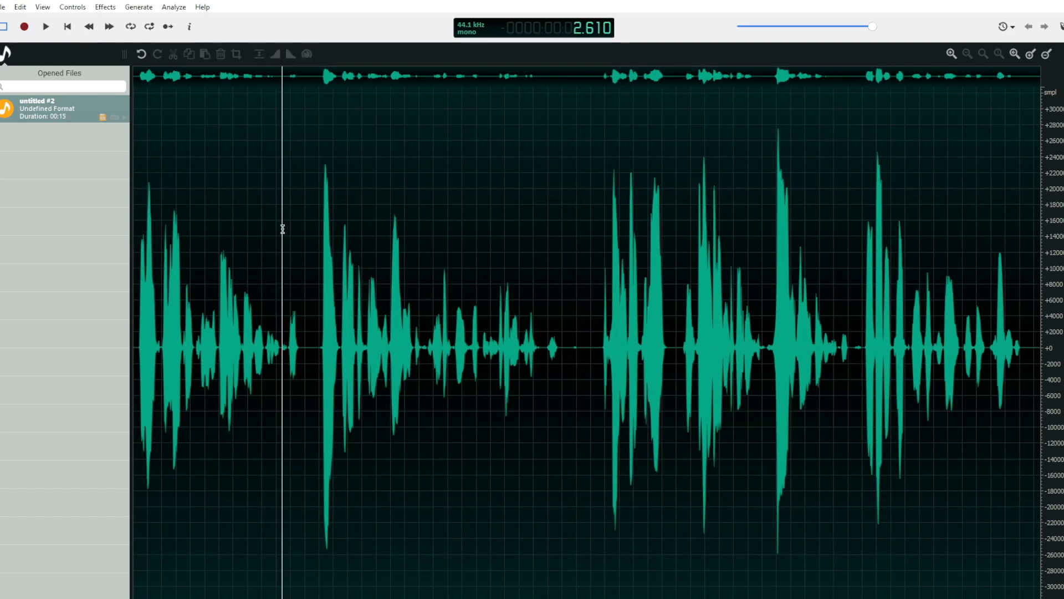
pyautogui.click(294, 229)
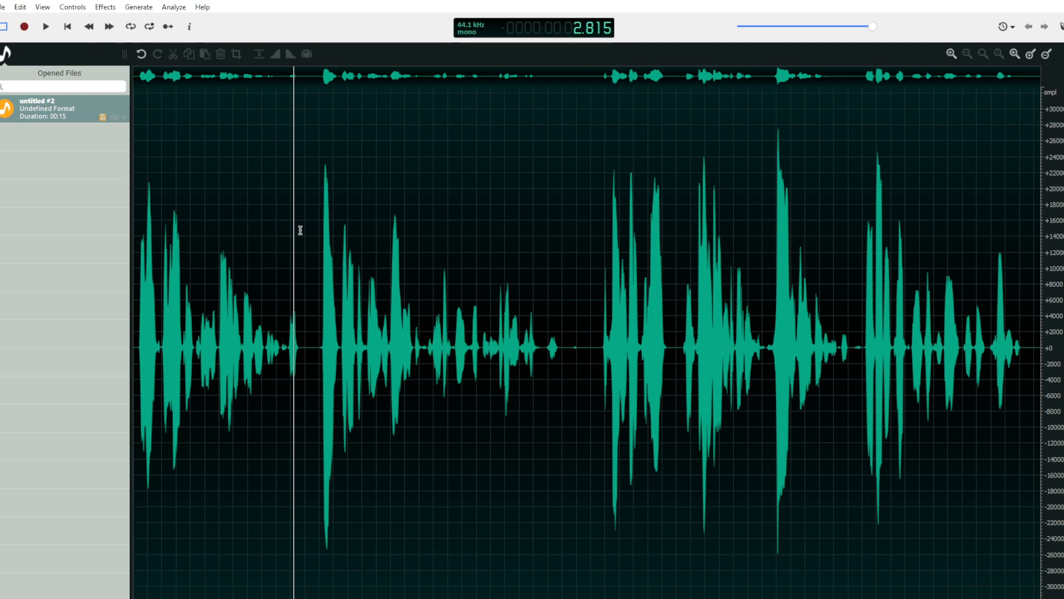
pyautogui.click(306, 232)
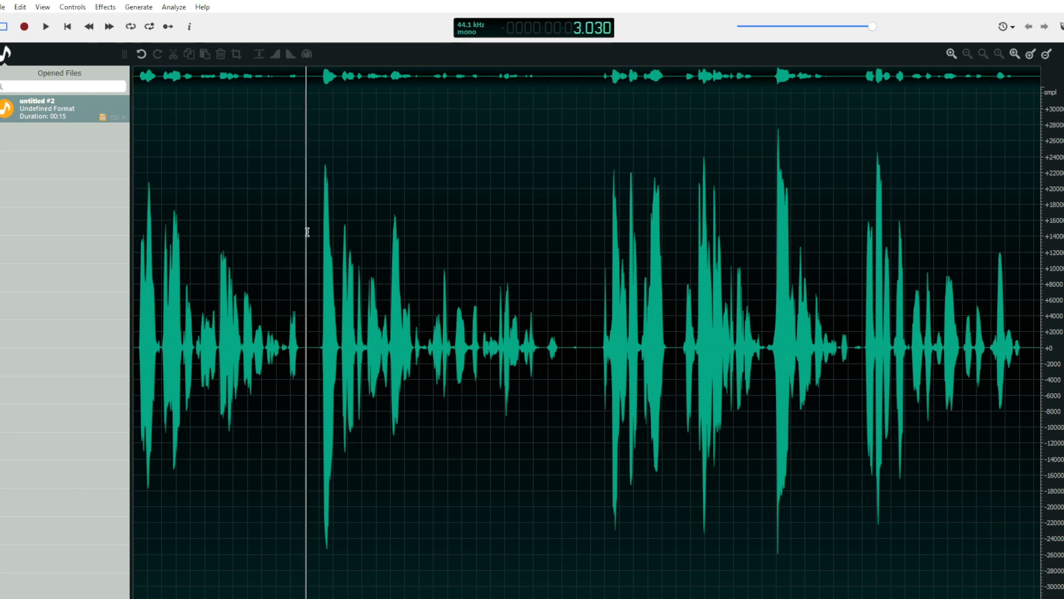
pyautogui.press('space')
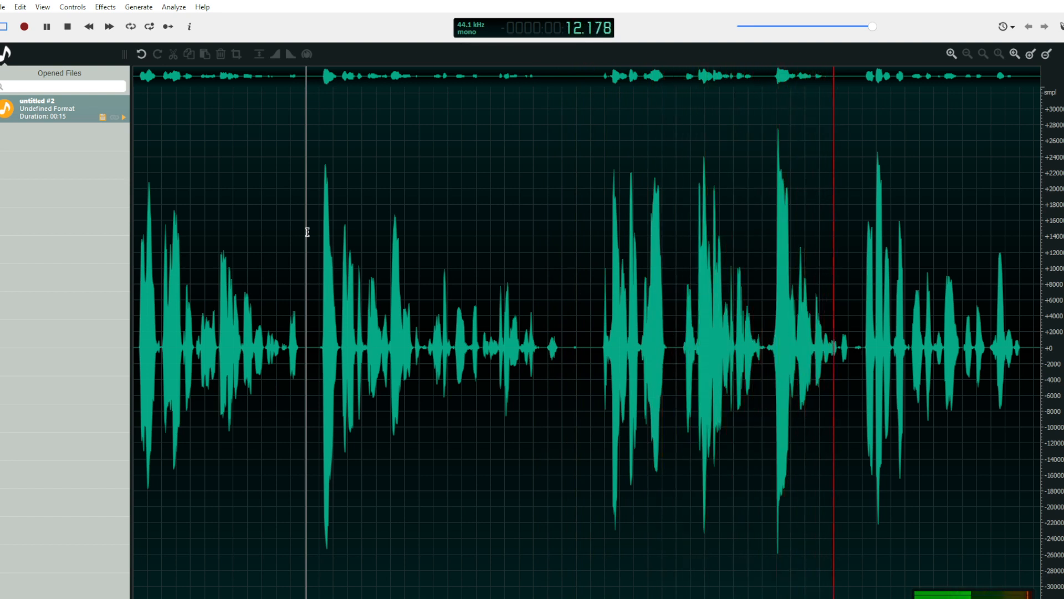
pyautogui.press('space')
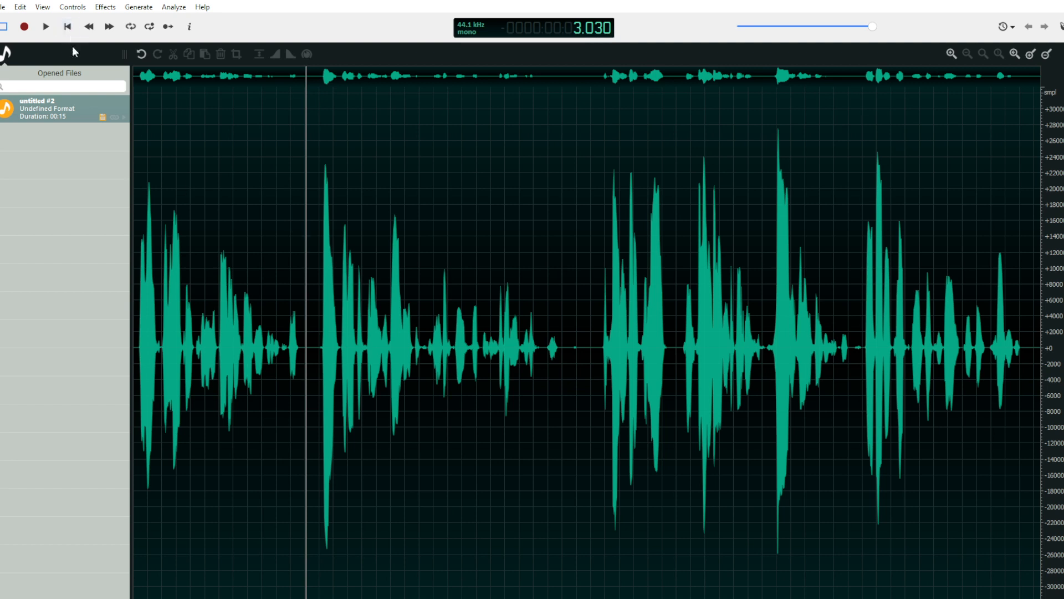
# - Save the recording in the Music folder as a Wav PCM Linear file named 1
pyautogui.hotkey('ctrl', 'shift', 's')
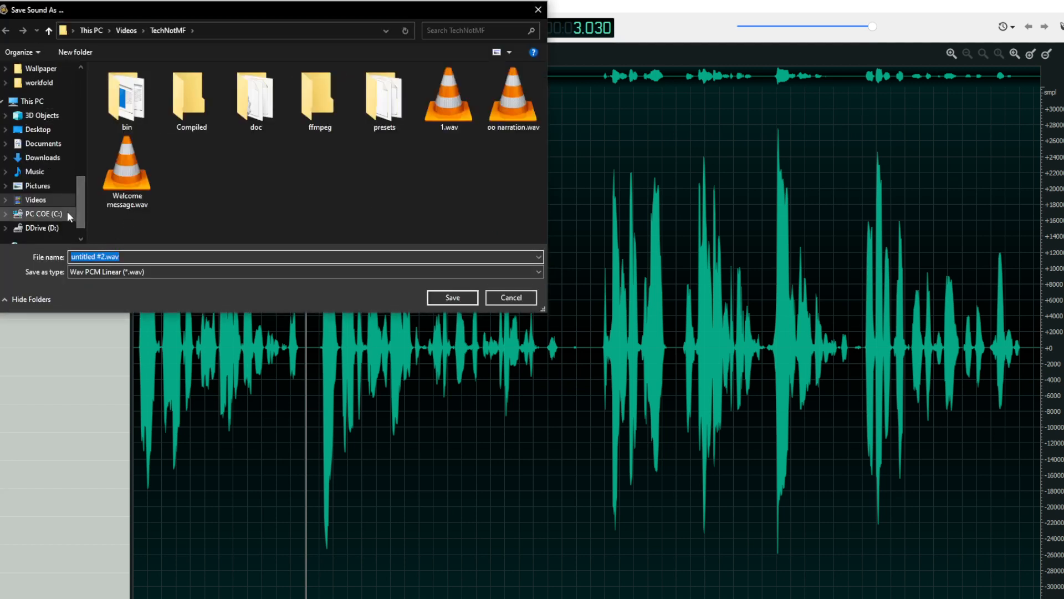
pyautogui.click(48, 171)
pyautogui.click(157, 256)
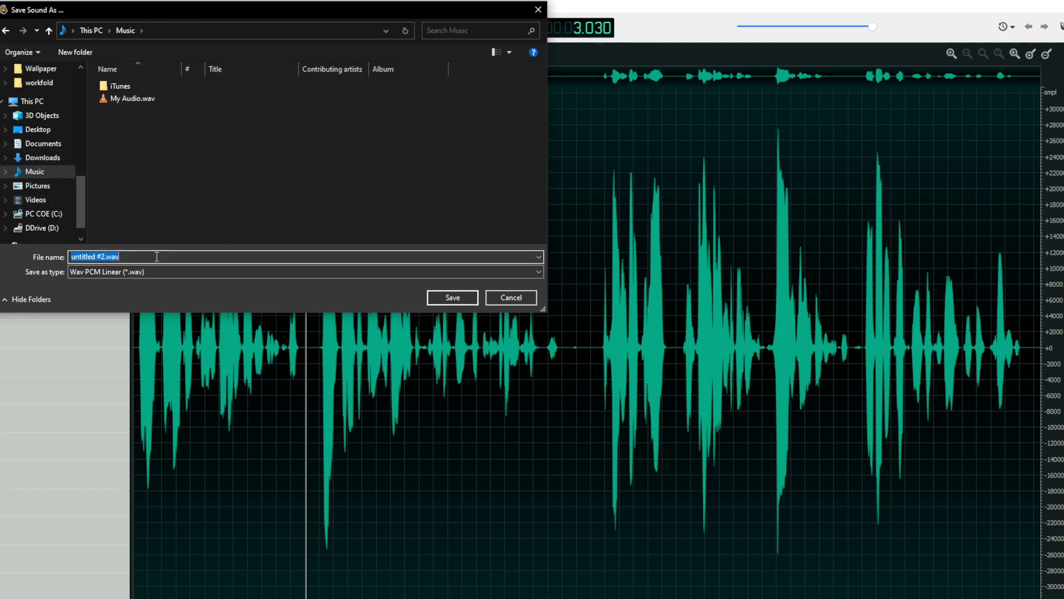
pyautogui.write('1.')
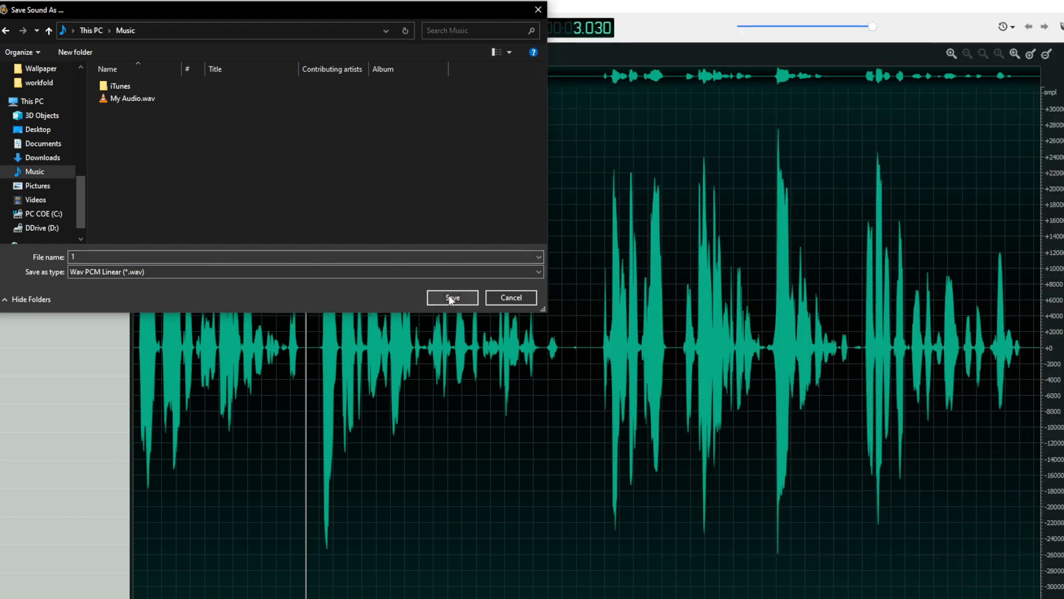
pyautogui.click(452, 297)
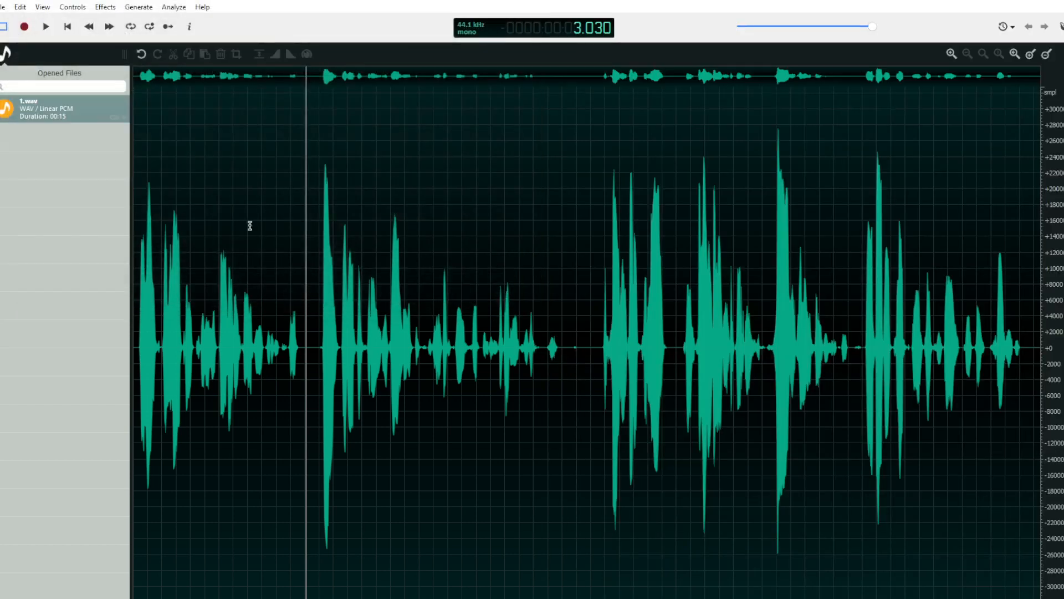
# - Create a new audio file at 44100 Hz, mono, with 16-bit resolution
pyautogui.rightClick(67, 138)
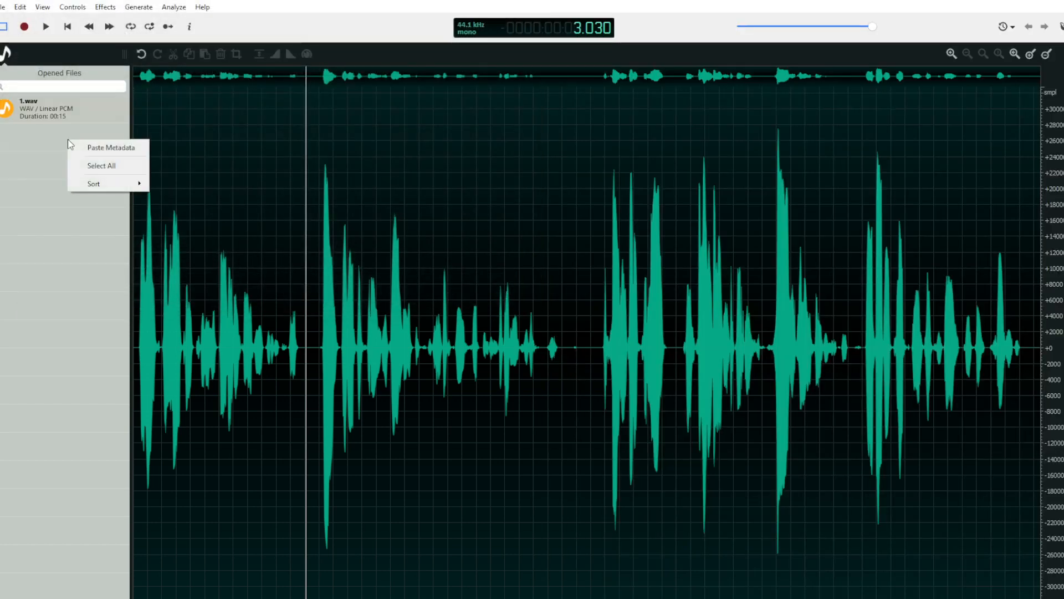
pyautogui.click(39, 134)
pyautogui.click(3, 7)
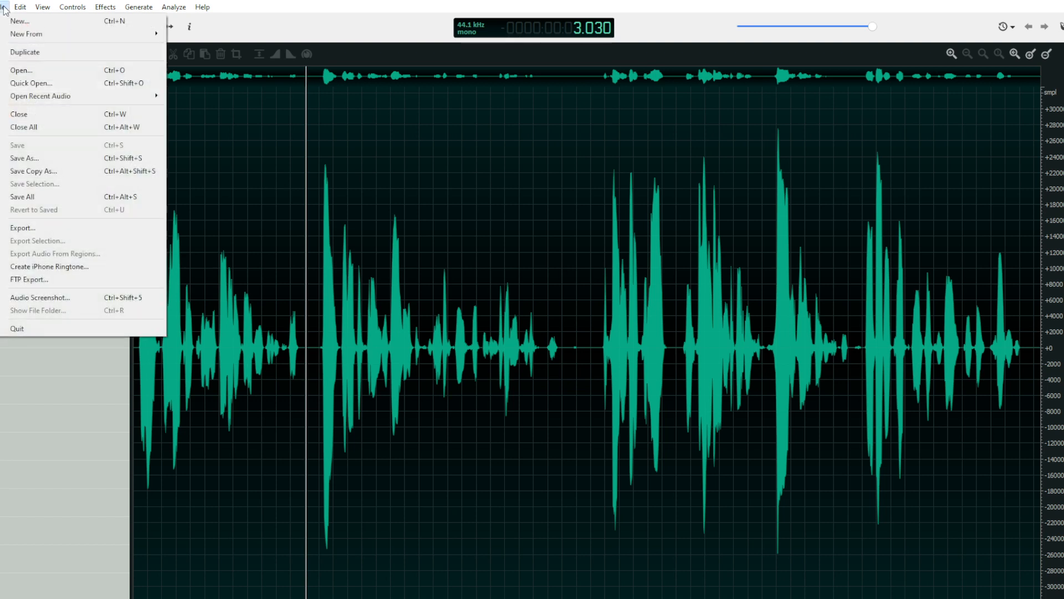
pyautogui.moveTo(20, 7)
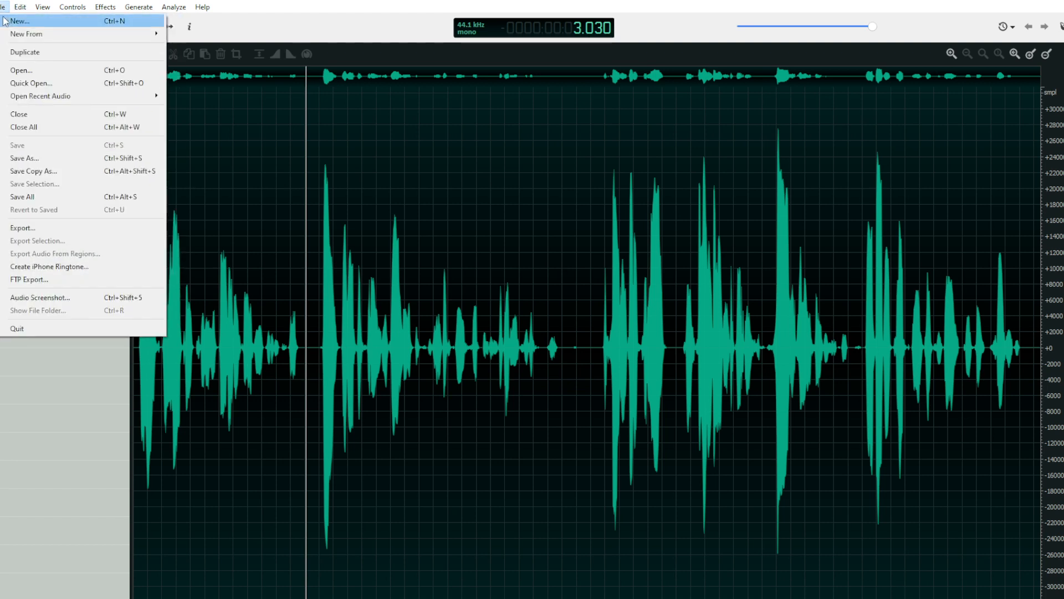
pyautogui.click(17, 21)
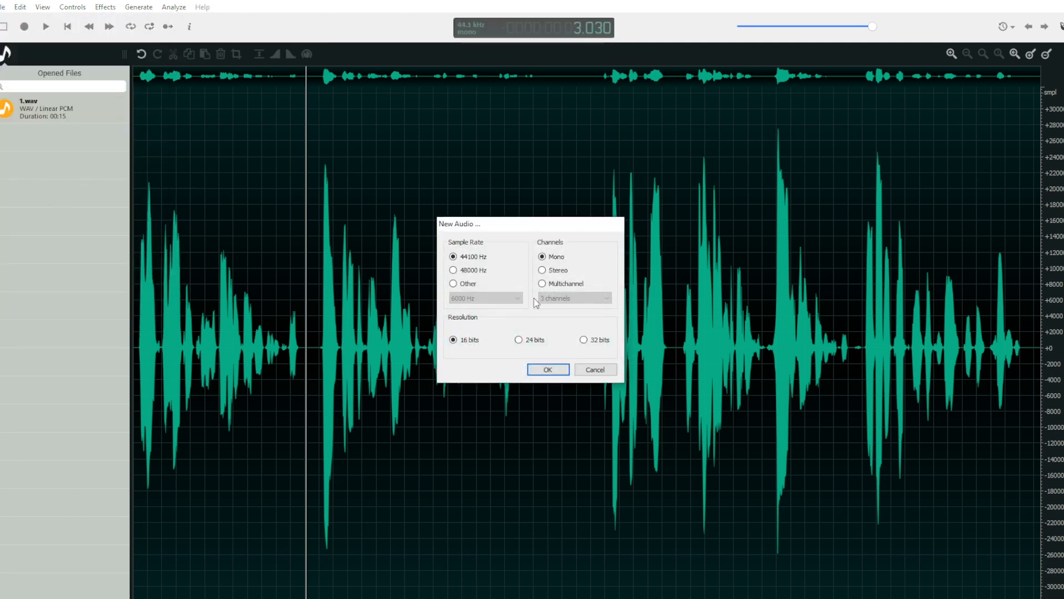
pyautogui.click(548, 370)
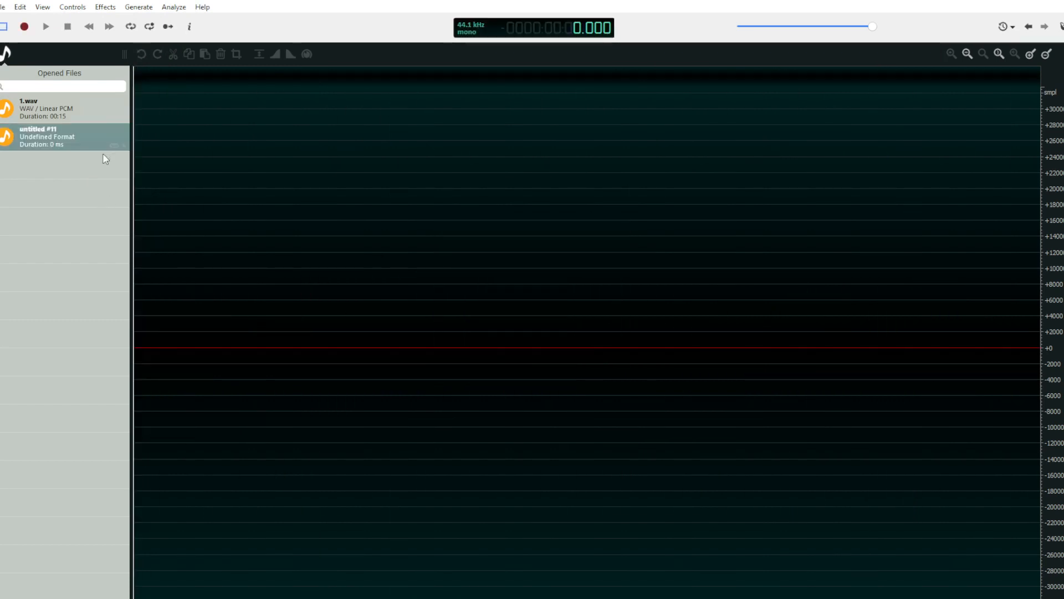
# - Switch back and forth between 1.wav and the empty untitled recording, ending on the untitled one
pyautogui.click(58, 105)
pyautogui.click(64, 138)
pyautogui.click(58, 108)
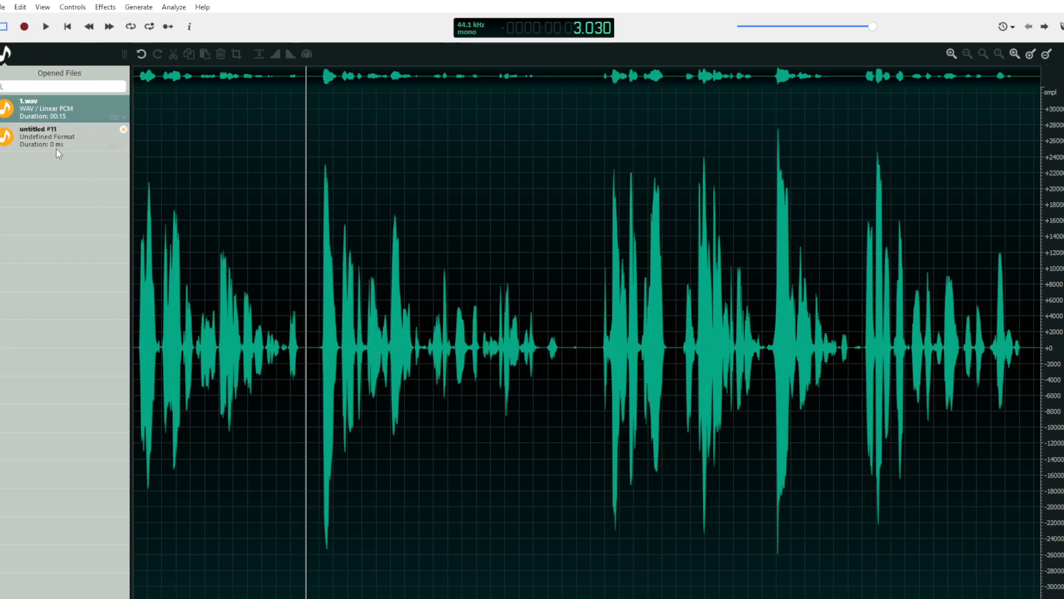
pyautogui.click(56, 146)
pyautogui.click(57, 113)
pyautogui.click(58, 142)
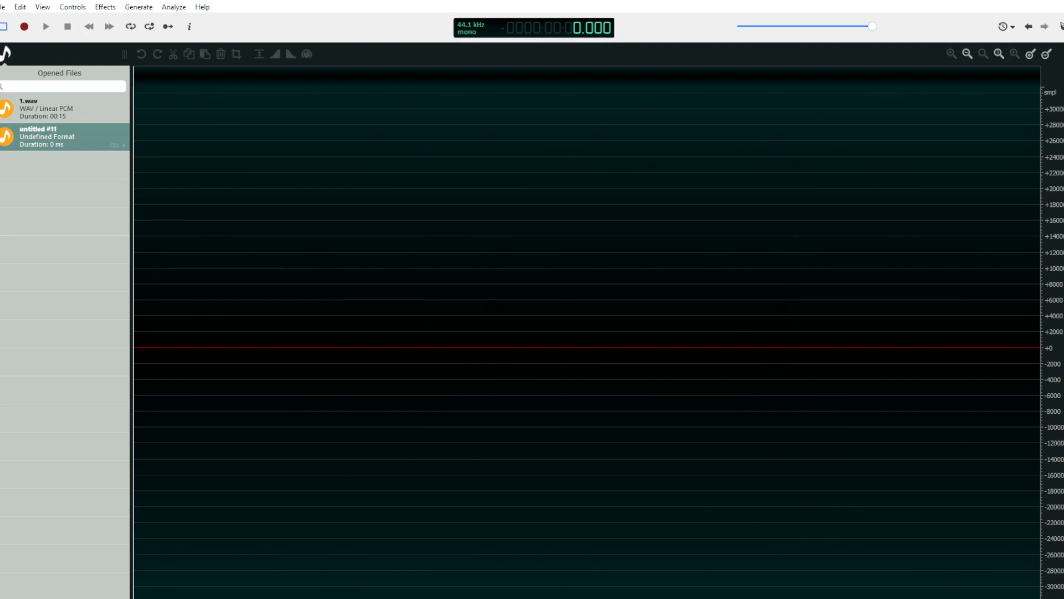
# - Show slide 2 of the Ocenaudio presentation and arrange the audio editor window side by side with it
pyautogui.hotkey('alt', 'Tab')
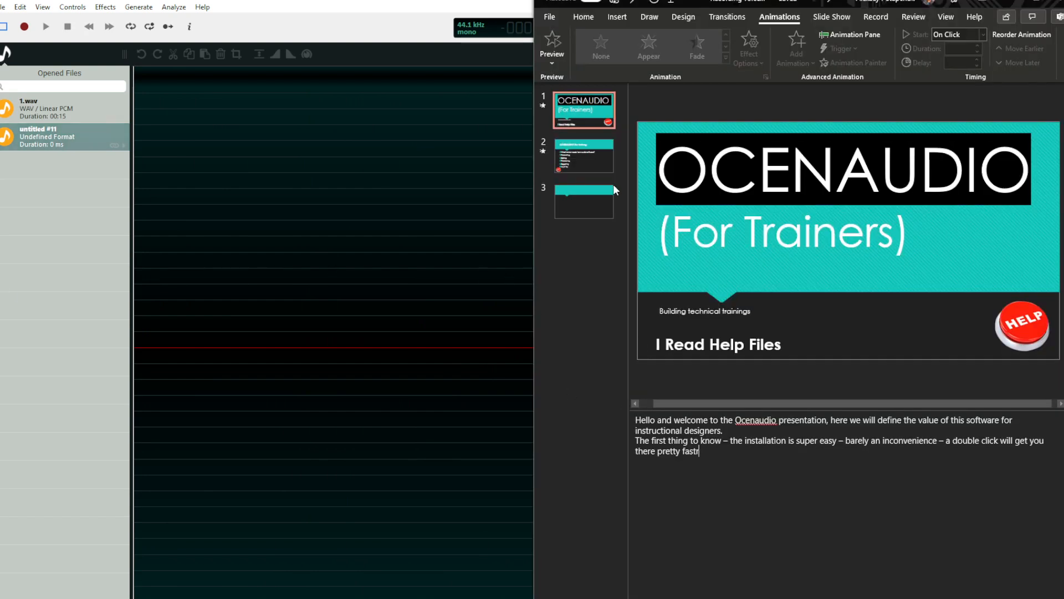
pyautogui.click(599, 164)
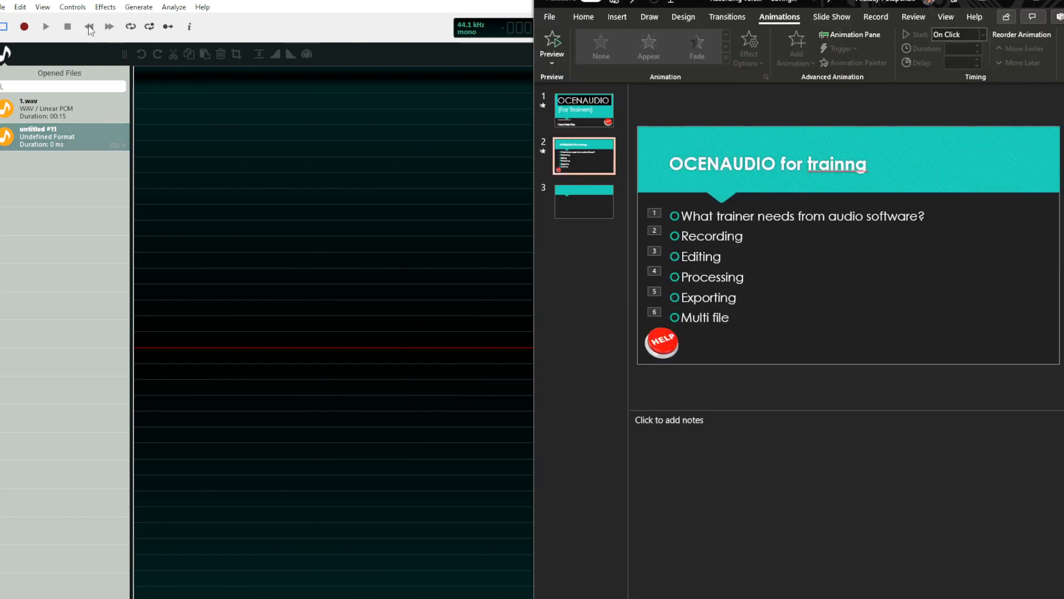
pyautogui.click(248, 184)
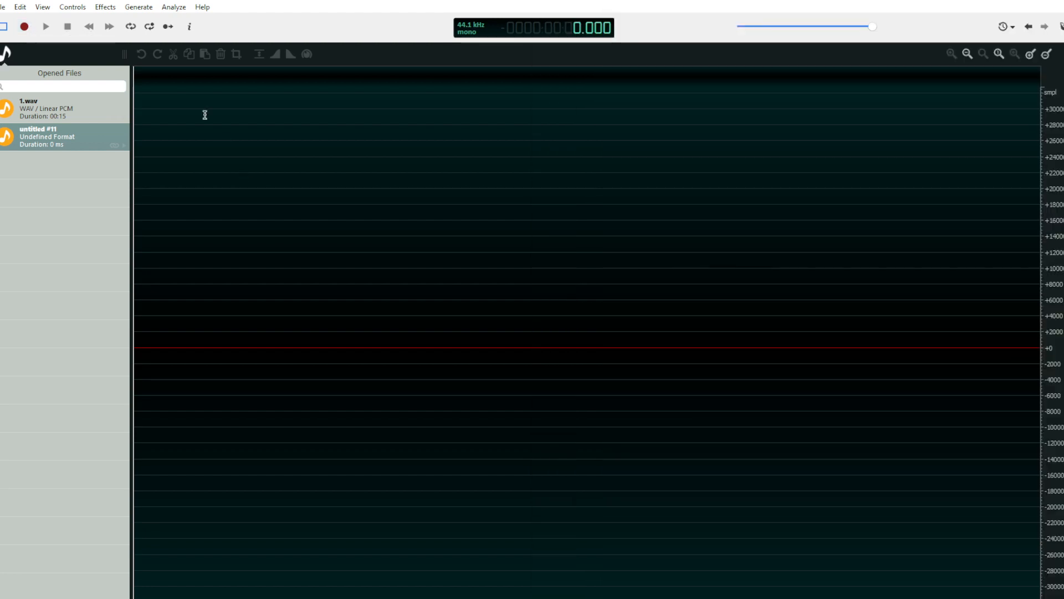
pyautogui.doubleClick(601, 1)
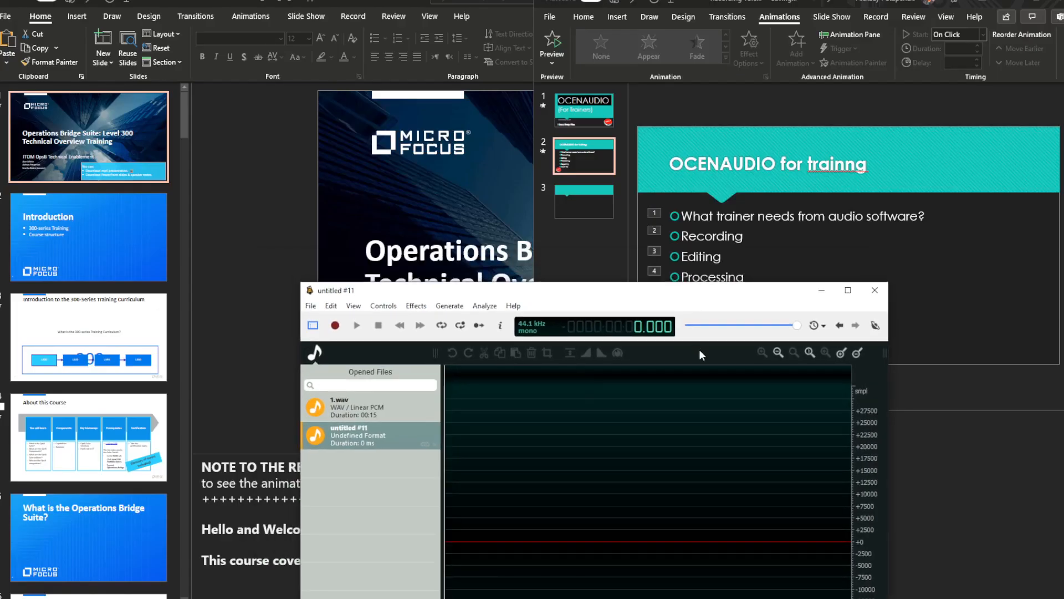
pyautogui.moveTo(658, 301); pyautogui.dragTo(204, 86)
pyautogui.moveTo(800, 5); pyautogui.dragTo(1063, 62)
pyautogui.click(107, 67)
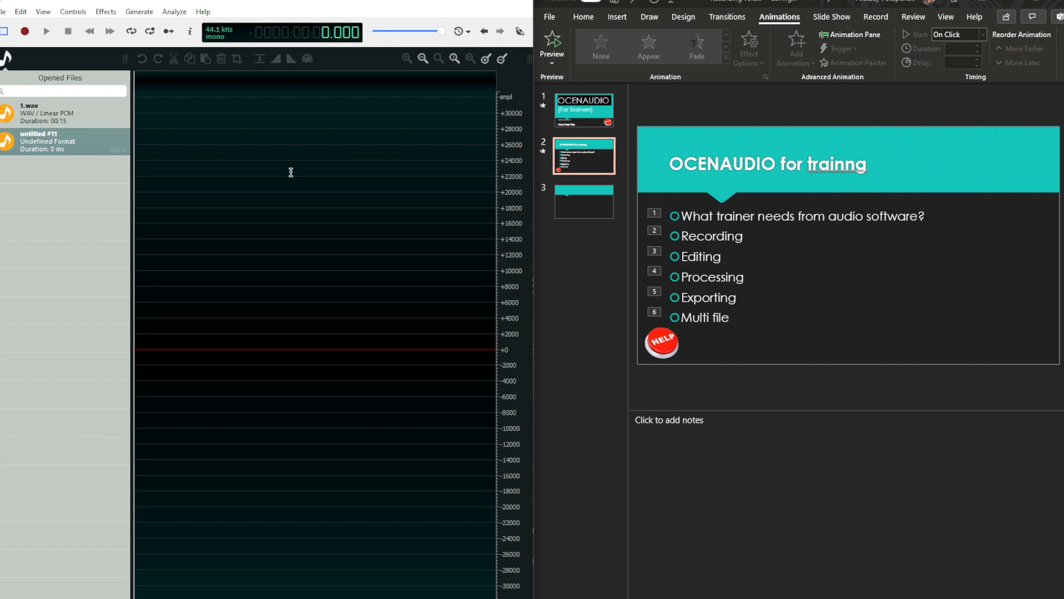
# - Record the voice-over for slide 2 into the empty untitled file, then display the whole recording
pyautogui.press('r')
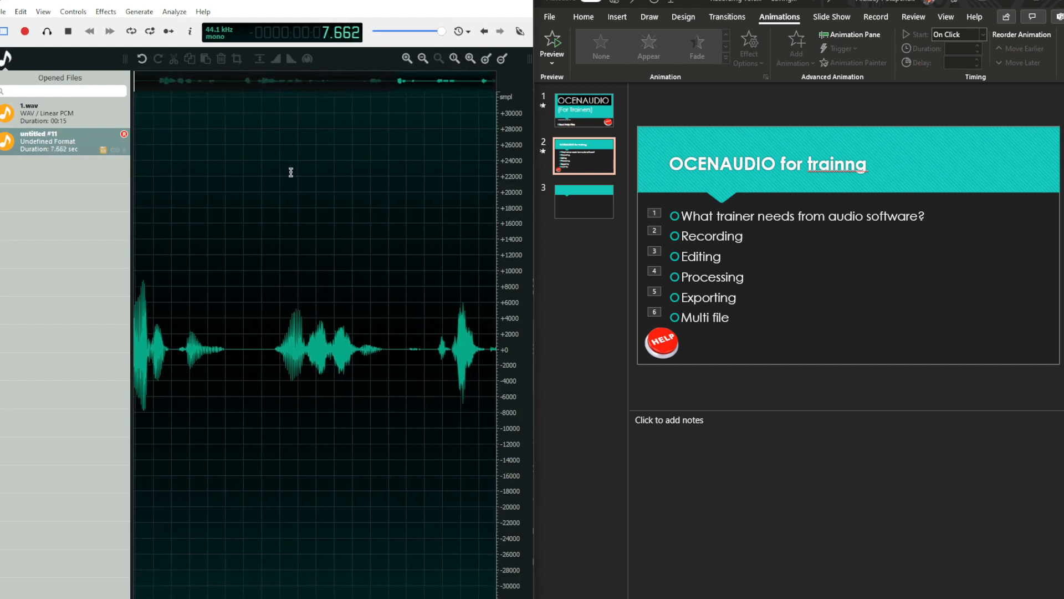
pyautogui.click(68, 31)
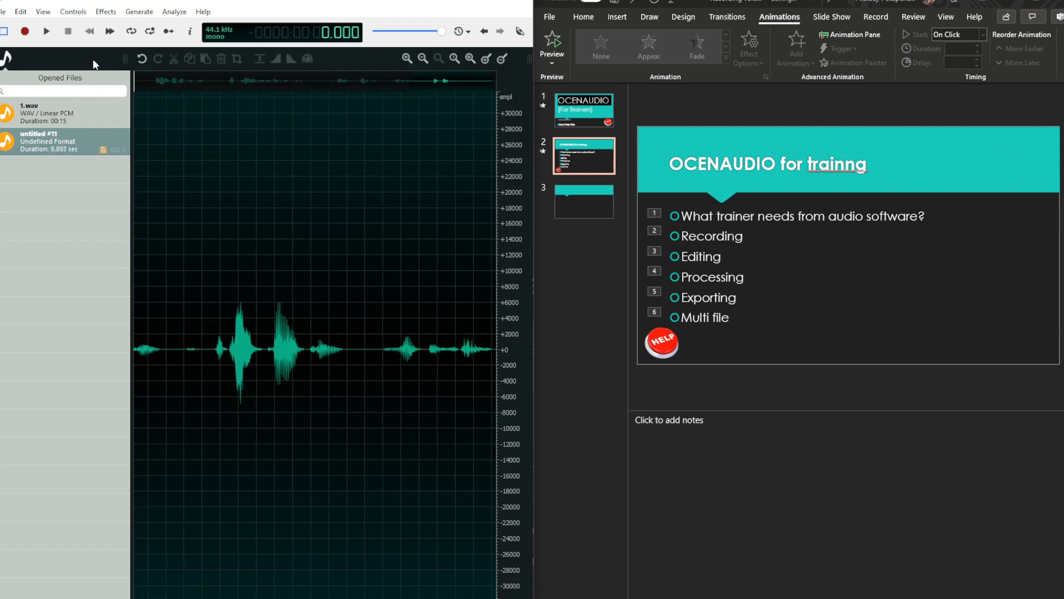
pyautogui.click(373, 201)
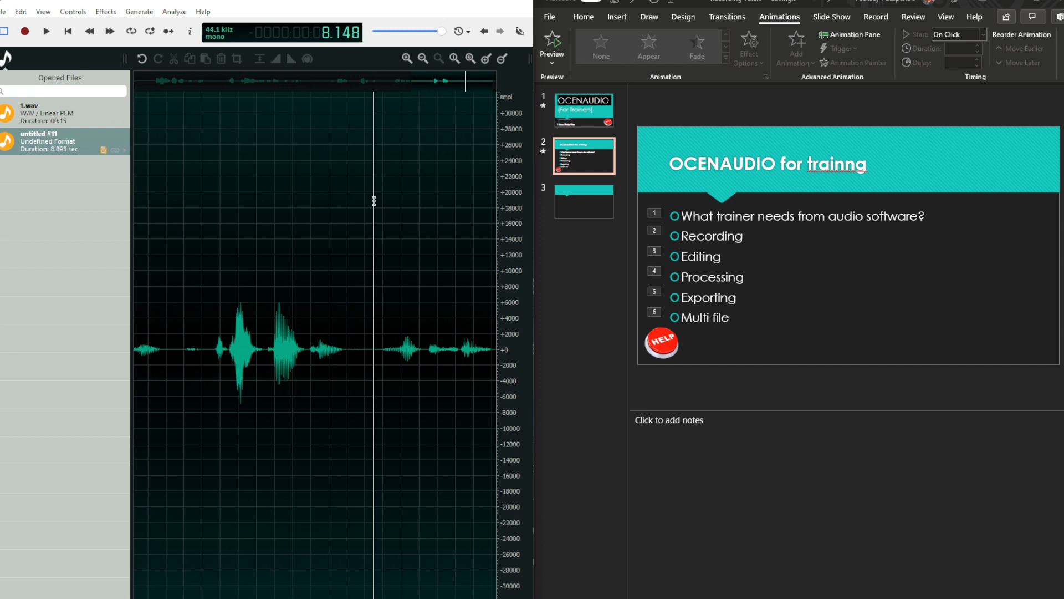
pyautogui.hotkey('ctrl', 'a')
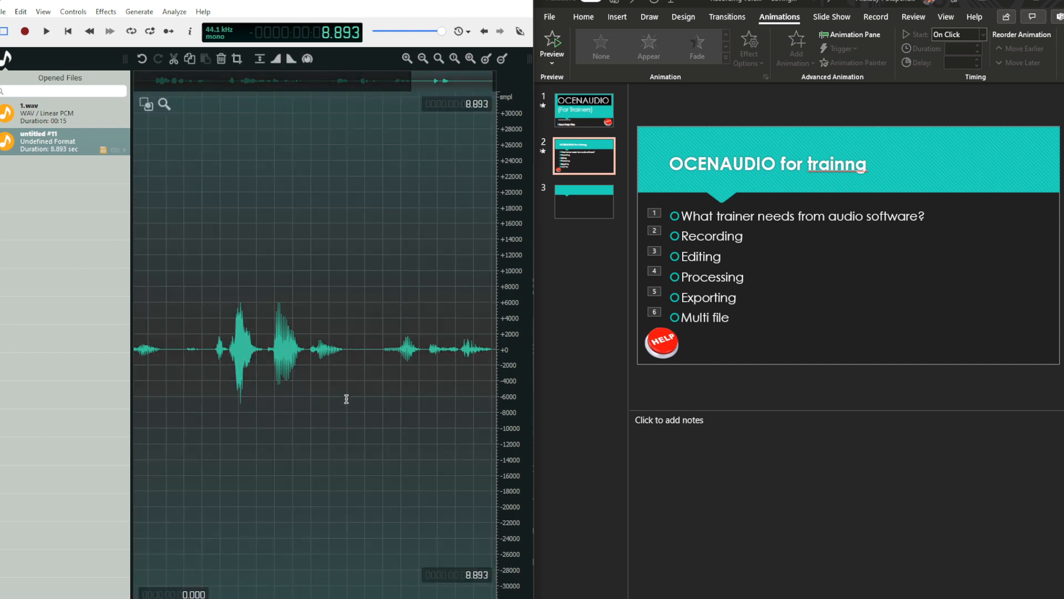
pyautogui.click(438, 62)
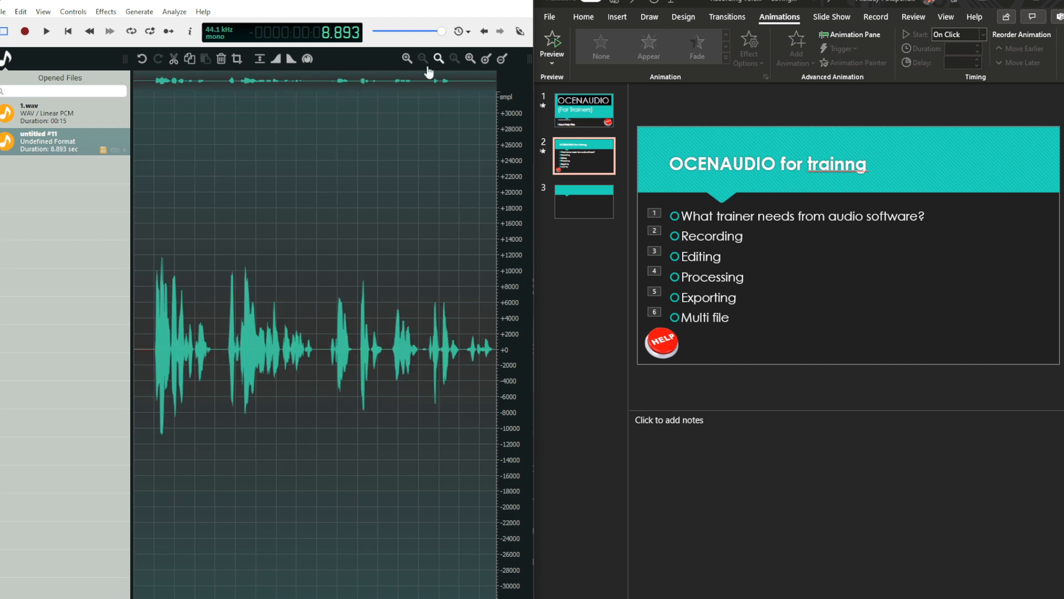
# - Play back the new recording from the first words, the middle pause, and the phrase starting at 4.863 s
pyautogui.click(153, 268)
pyautogui.press('space')
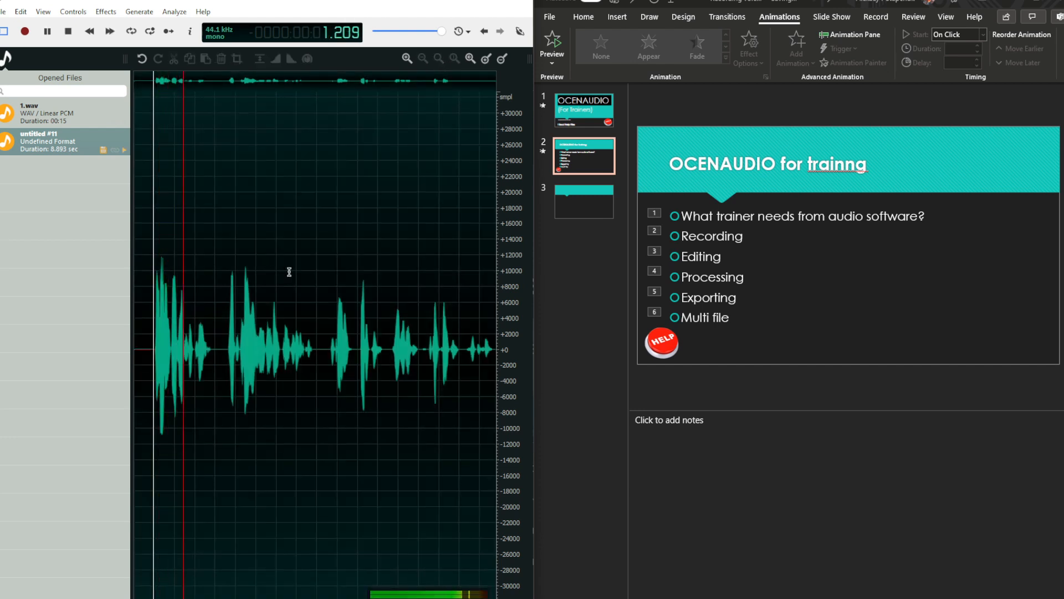
pyautogui.click(312, 273)
pyautogui.press('space')
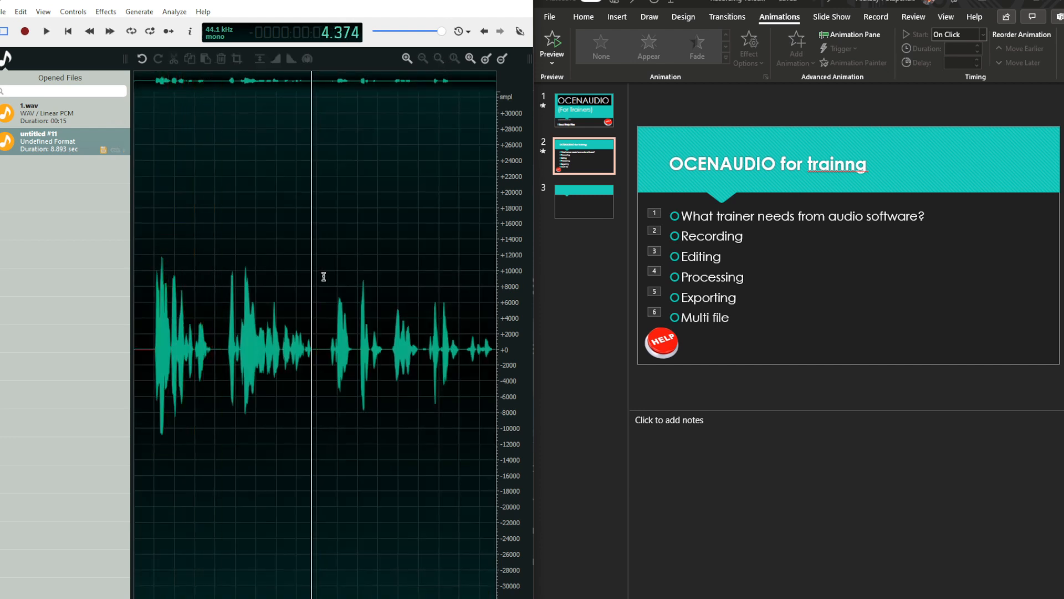
pyautogui.click(332, 276)
pyautogui.press('space')
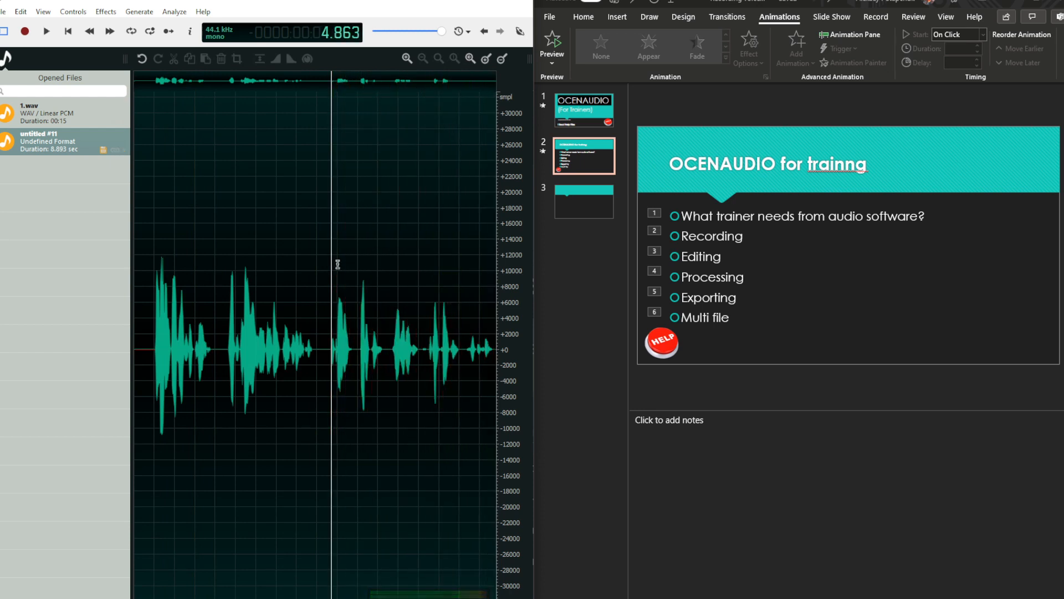
# - Normalize the entire slide 2 recording
pyautogui.click(308, 255)
pyautogui.hotkey('ctrl', 'a')
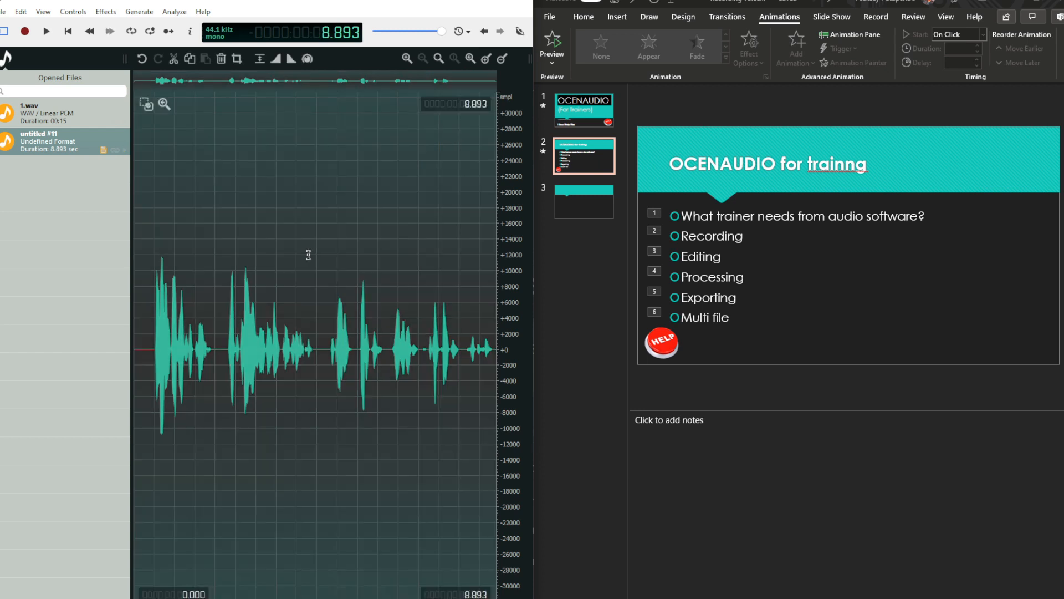
pyautogui.click(99, 12)
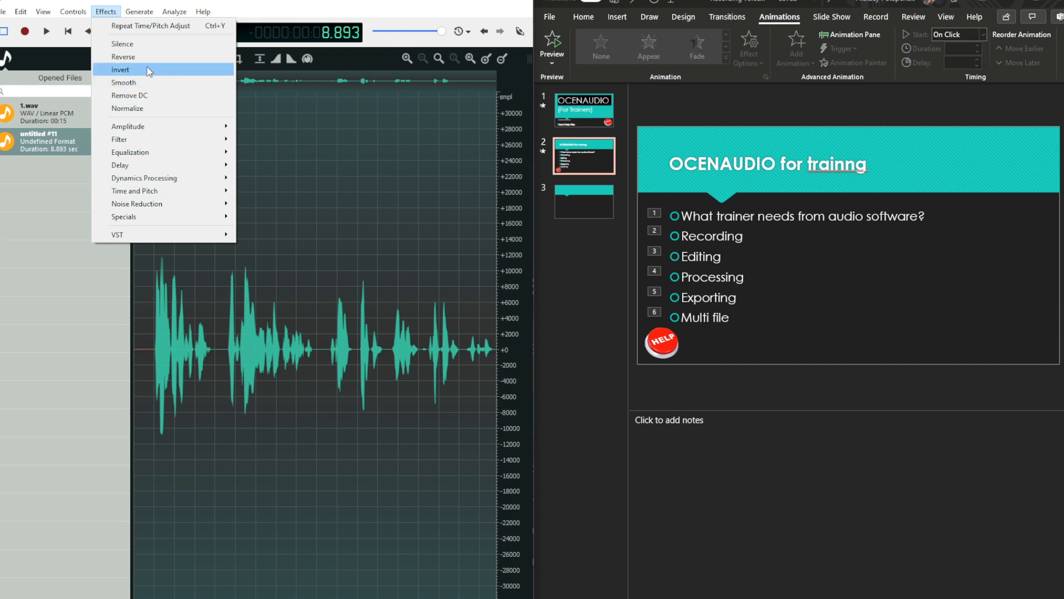
pyautogui.click(157, 109)
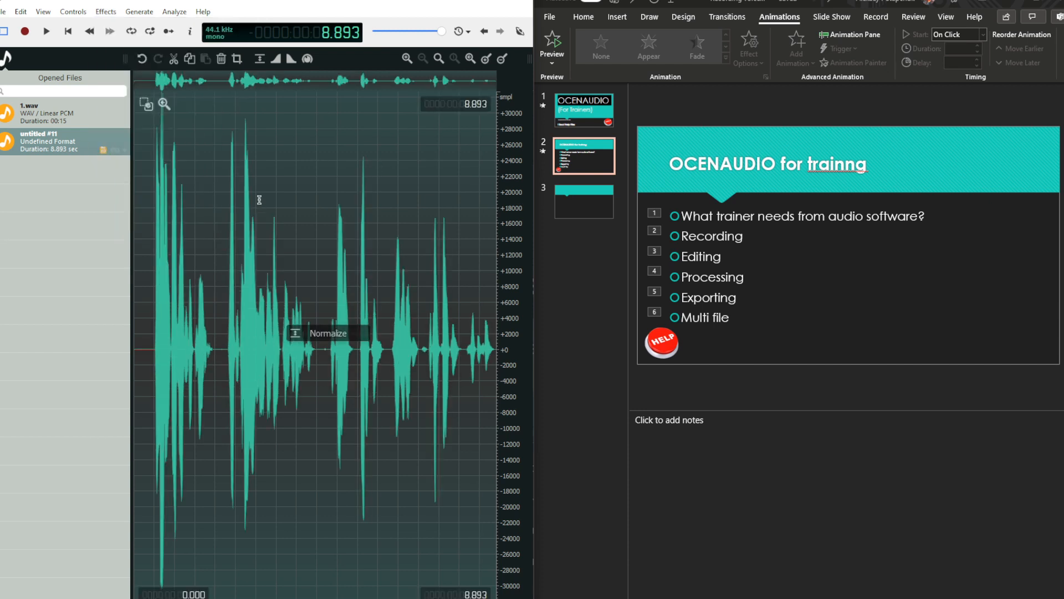
# - Apply Automatic Noise Reduction to the entire slide 2 recording
pyautogui.click(106, 12)
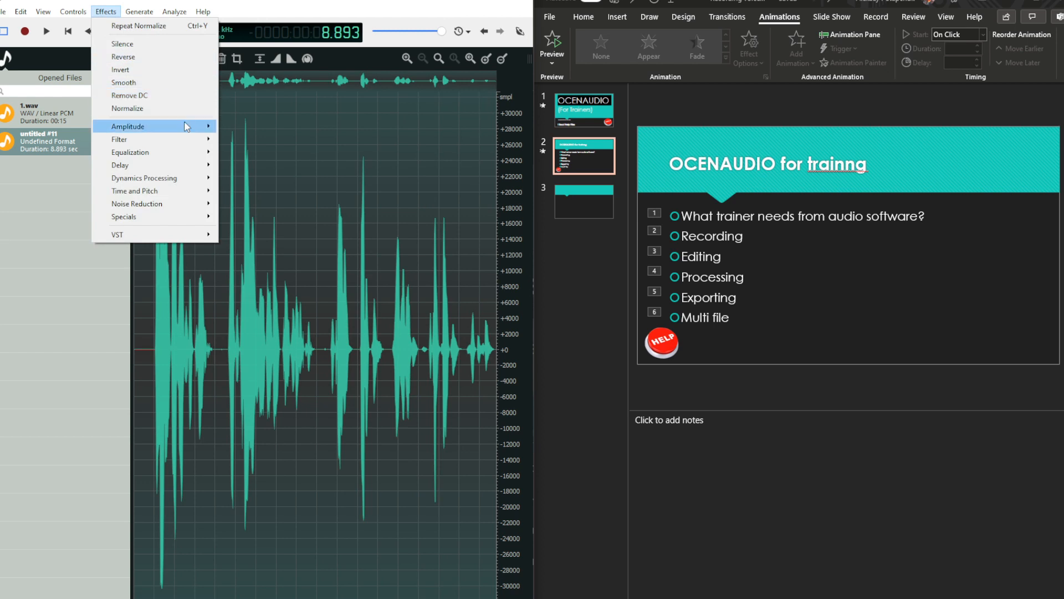
pyautogui.moveTo(192, 205)
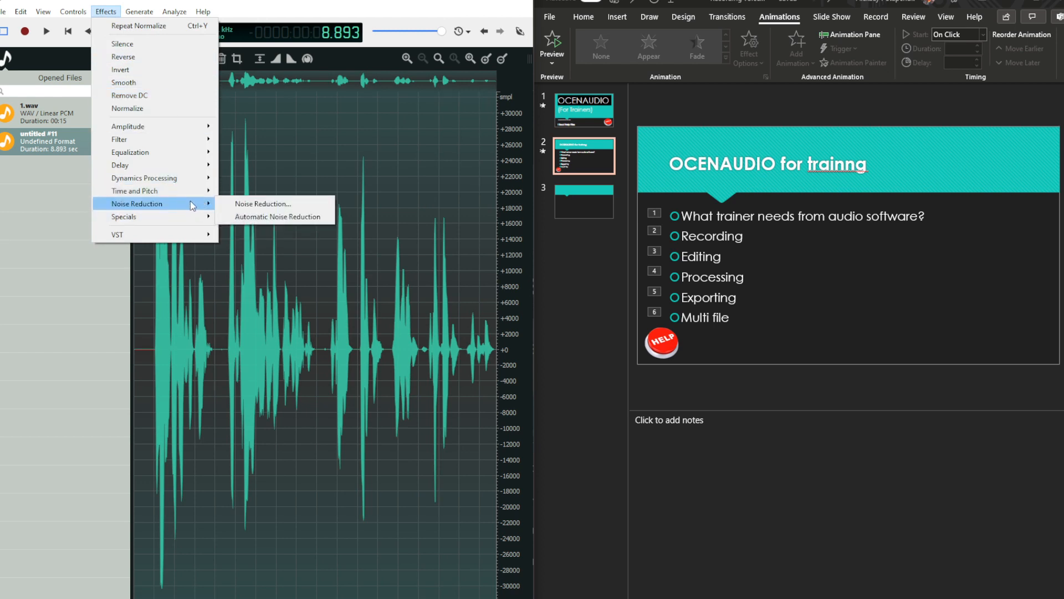
pyautogui.click(292, 225)
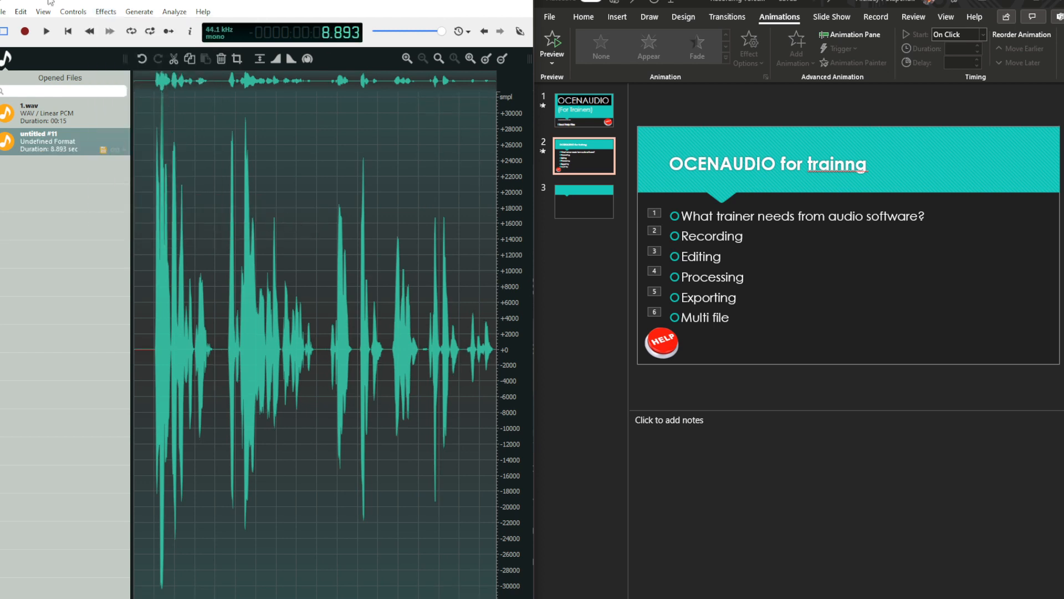
# - Apply the 11-Band Graphic Equalizer to the whole recording, keeping the boosted lows and reduced 10k and 20k bands
pyautogui.click(106, 11)
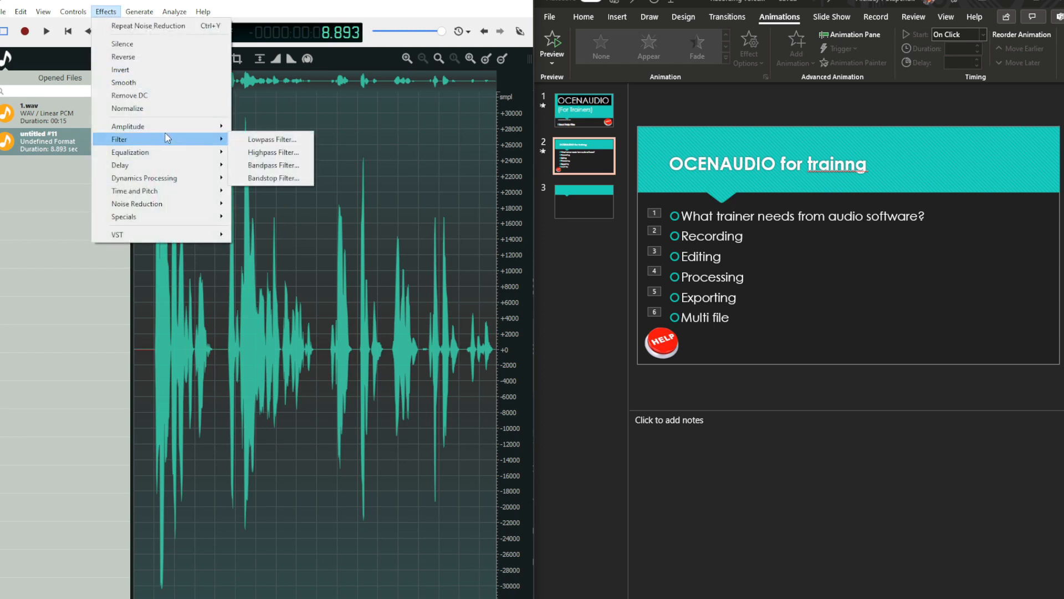
pyautogui.moveTo(188, 157)
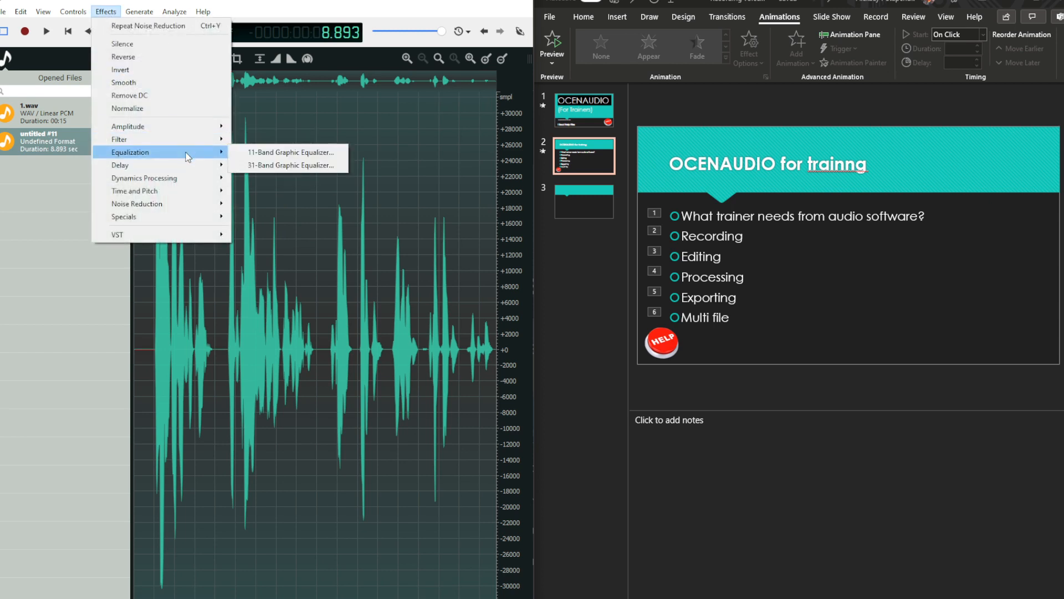
pyautogui.click(290, 151)
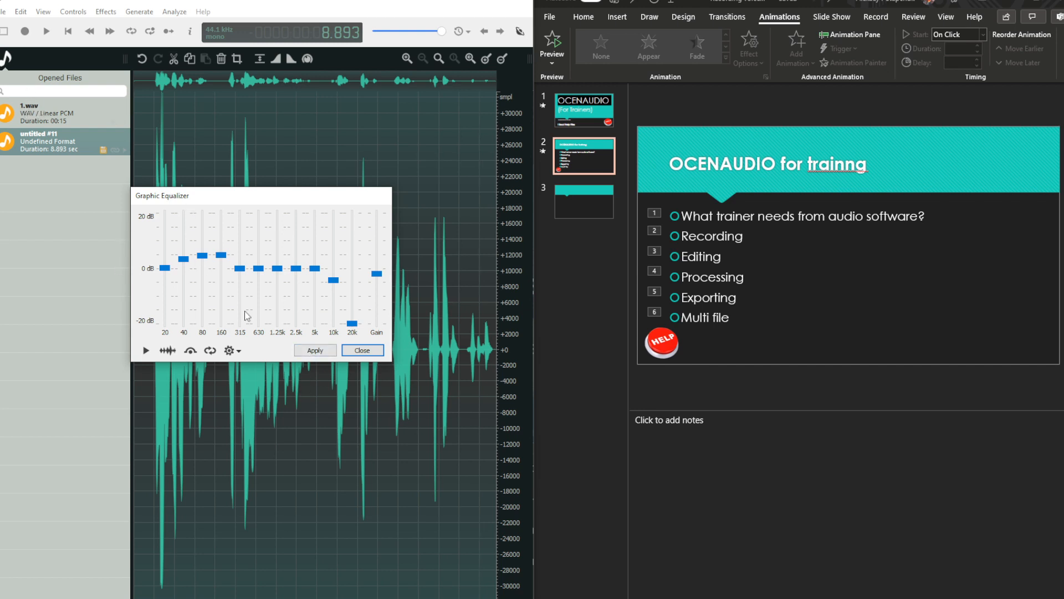
pyautogui.click(308, 351)
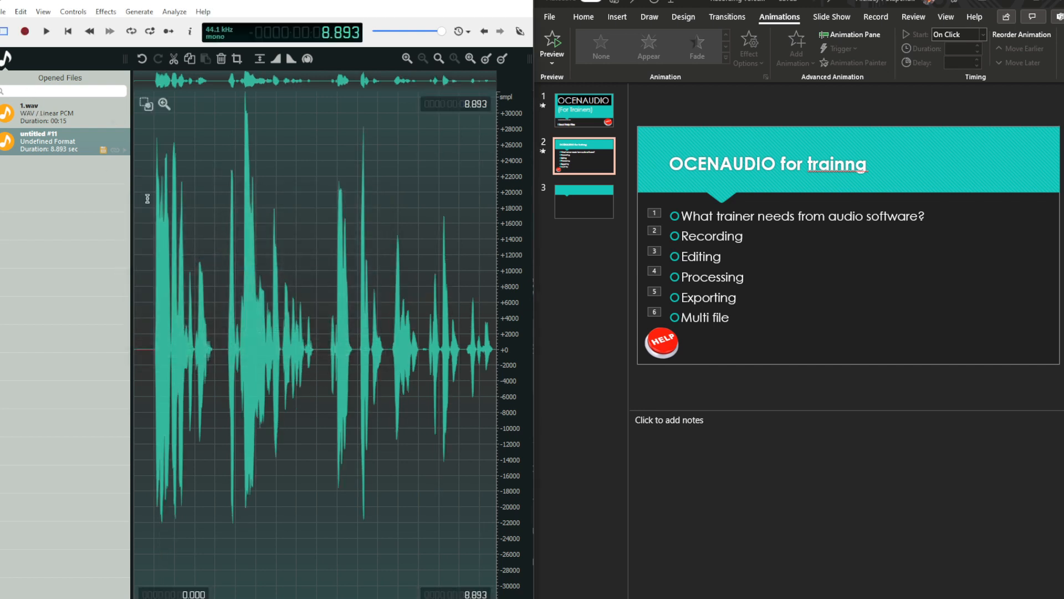
# - Apply Time and Pitch Adjust at 100 percent stretch and -1 semi-tones, and play back the recording from 0.100 s
pyautogui.click(96, 12)
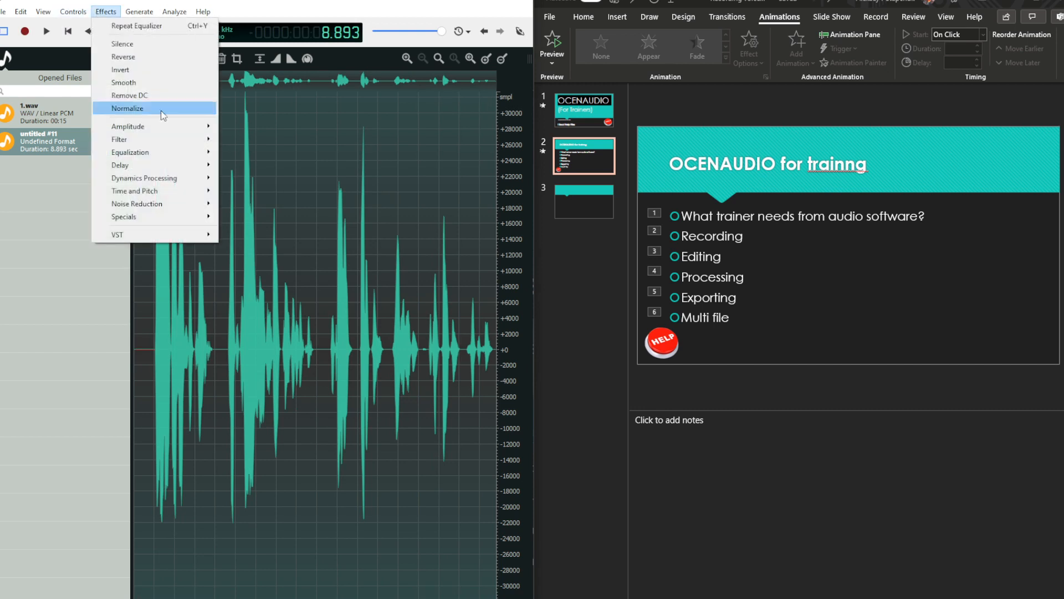
pyautogui.moveTo(177, 194)
pyautogui.click(237, 195)
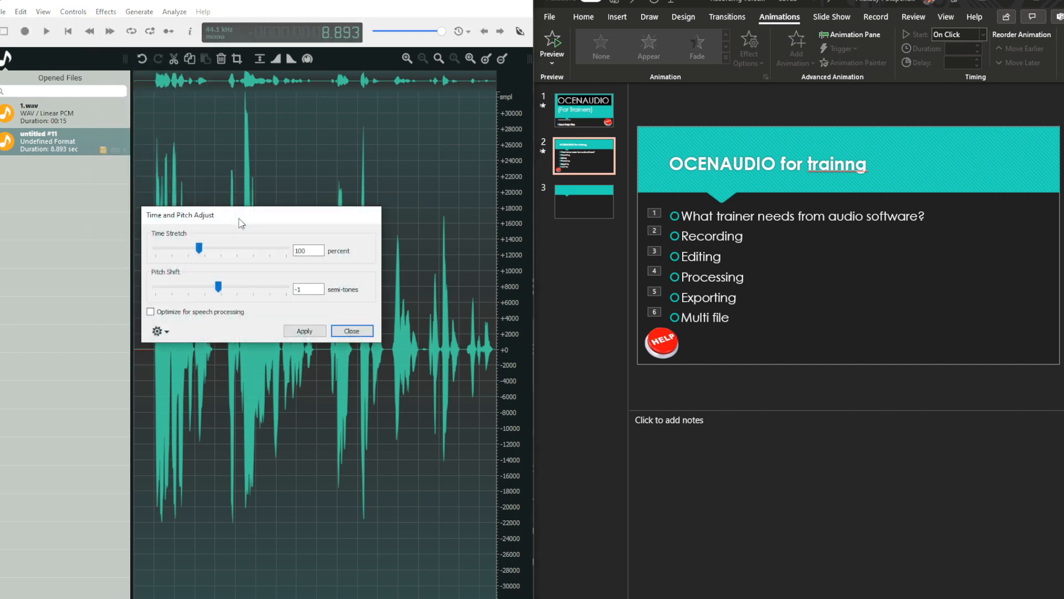
pyautogui.click(309, 331)
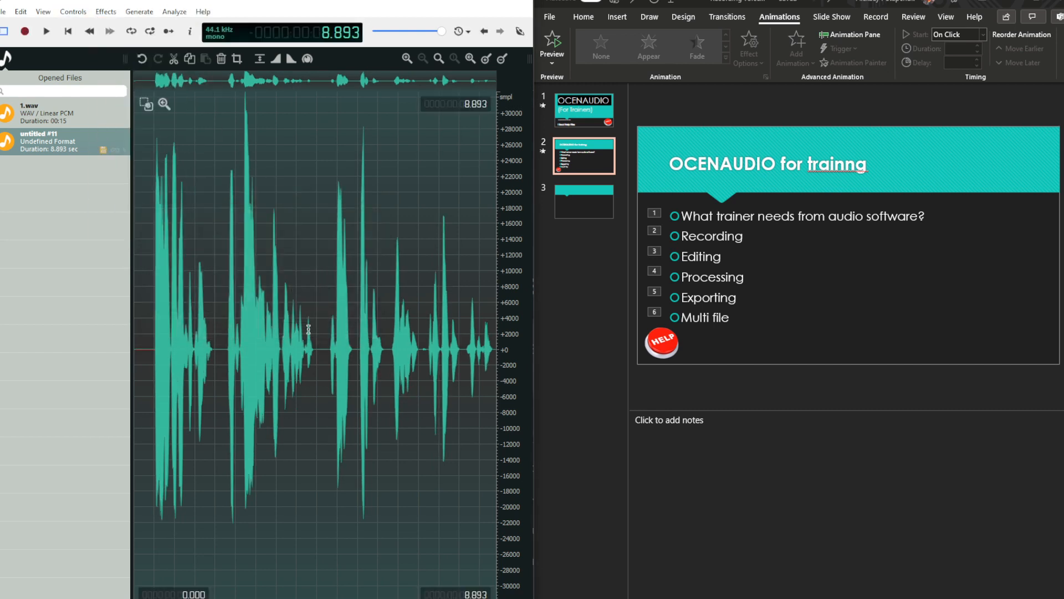
pyautogui.click(138, 267)
pyautogui.press('space')
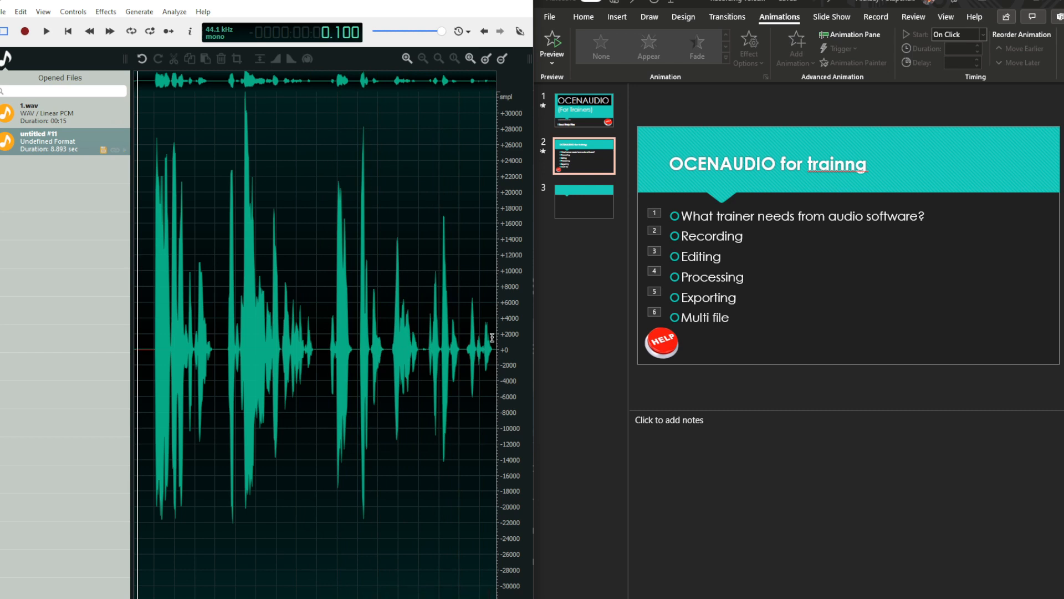
# - Select the quiet words at the end of the recording and raise their gain slightly, using the Percentual gain unit
pyautogui.click(474, 320)
pyautogui.moveTo(468, 320); pyautogui.dragTo(495, 318)
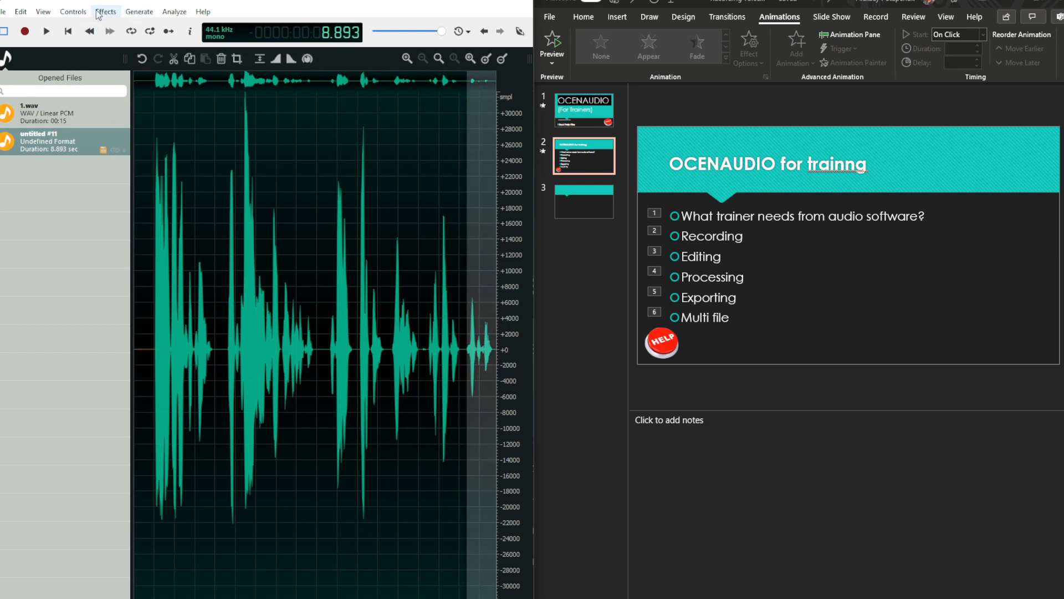
pyautogui.click(73, 12)
pyautogui.moveTo(101, 16)
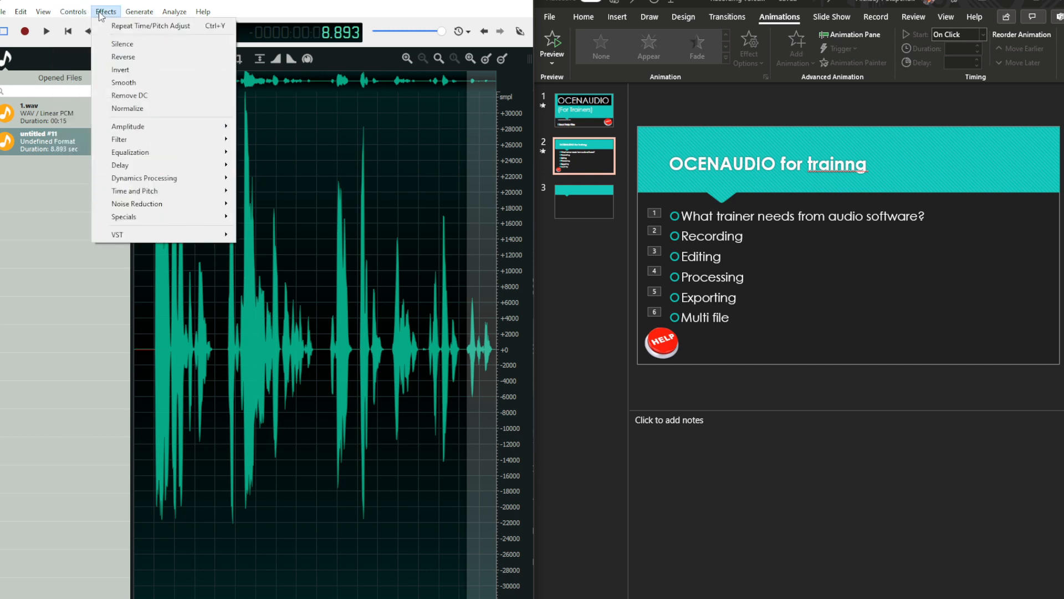
pyautogui.moveTo(187, 129)
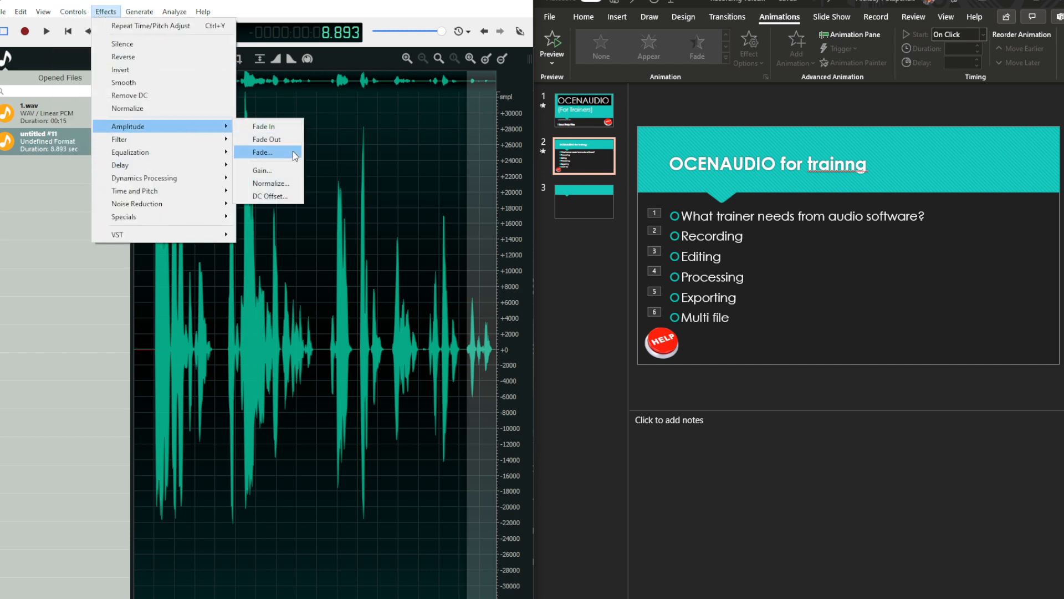
pyautogui.click(288, 171)
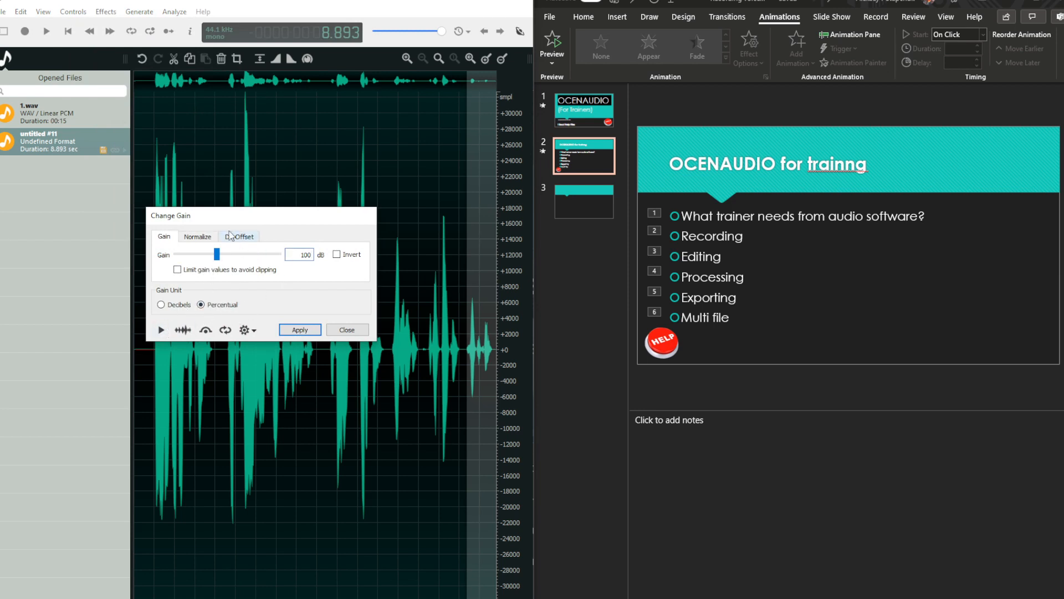
pyautogui.click(184, 306)
pyautogui.click(222, 306)
pyautogui.moveTo(221, 254); pyautogui.dragTo(230, 255)
pyautogui.click(298, 330)
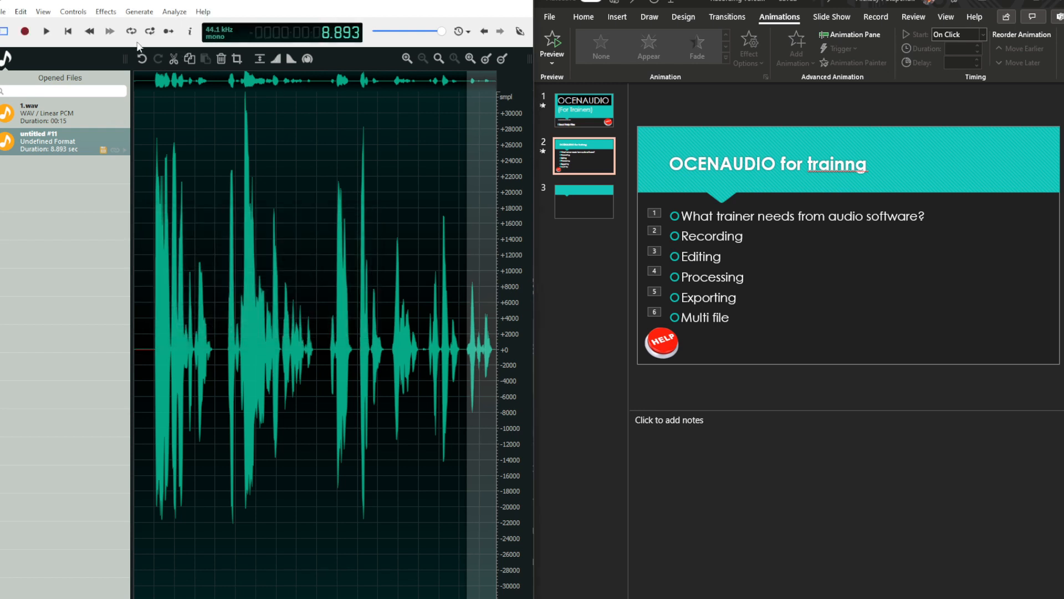
# - Repeat the last gain change twice on the selected words at the end of the recording and play back the ending
pyautogui.click(48, 32)
pyautogui.click(103, 13)
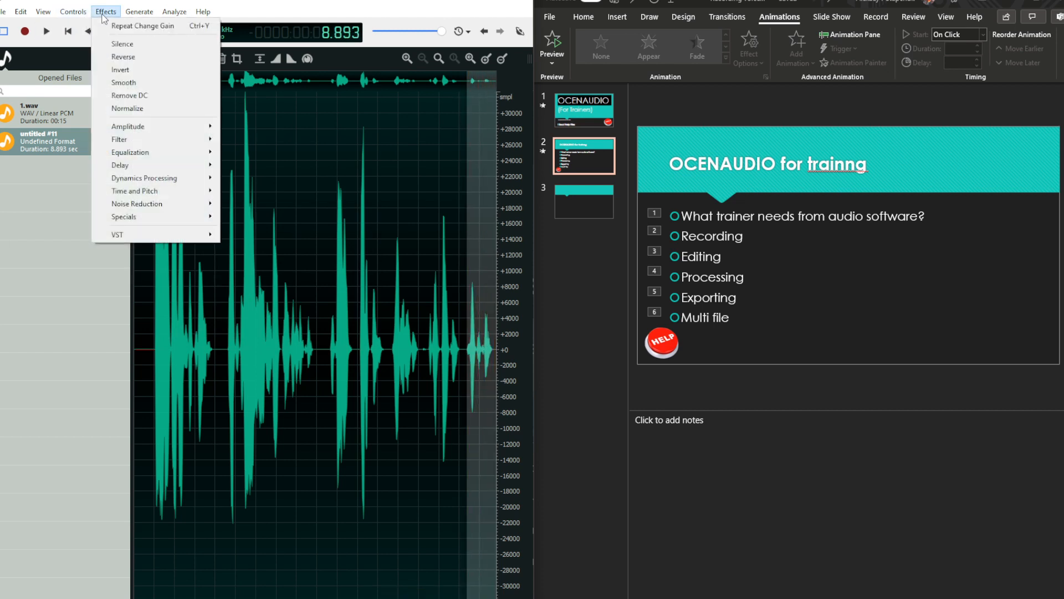
pyautogui.click(118, 28)
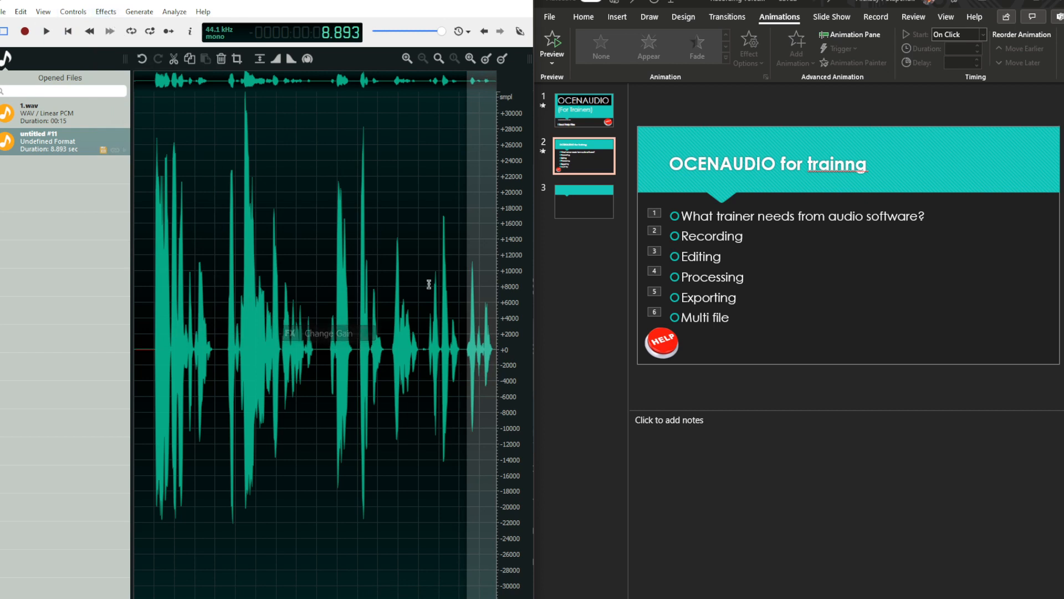
pyautogui.click(114, 13)
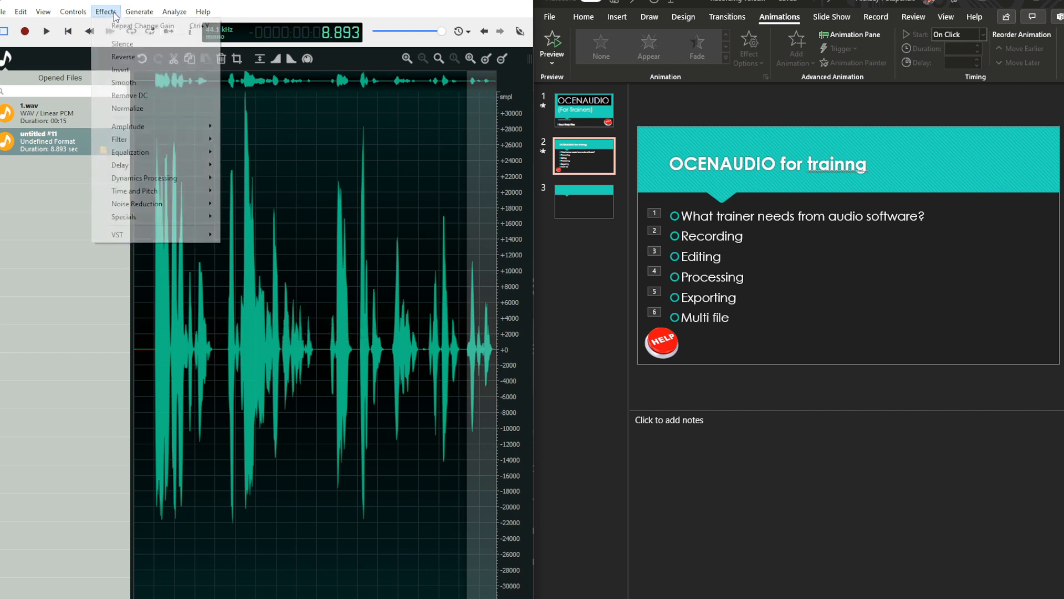
pyautogui.click(148, 26)
pyautogui.click(412, 312)
pyautogui.press('space')
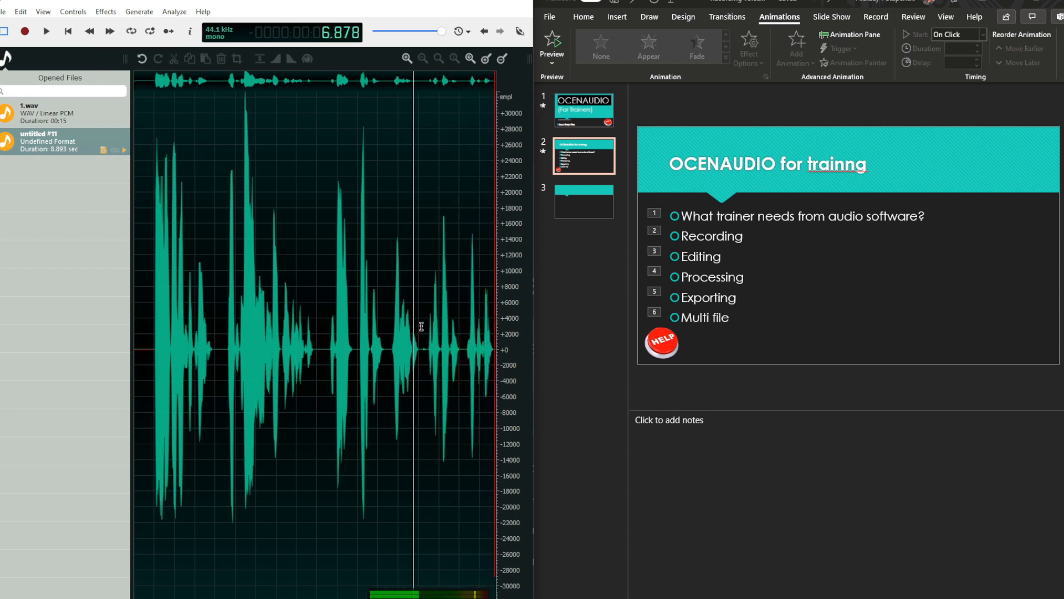
pyautogui.click(419, 252)
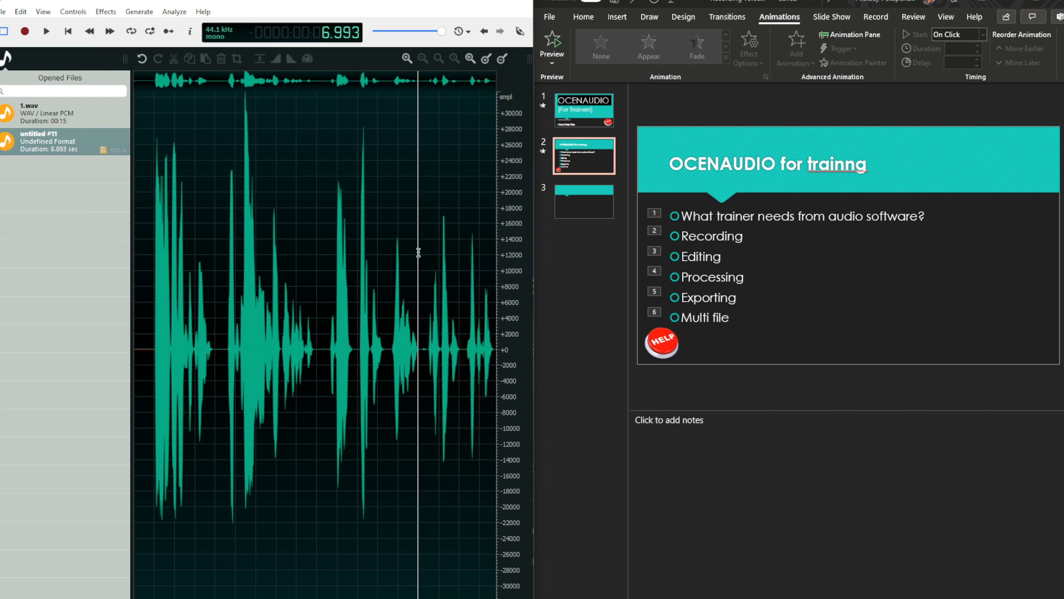
# - Save the slide 2 recording in the Music folder as 2 in Wav PCM Linear format
pyautogui.click(103, 151)
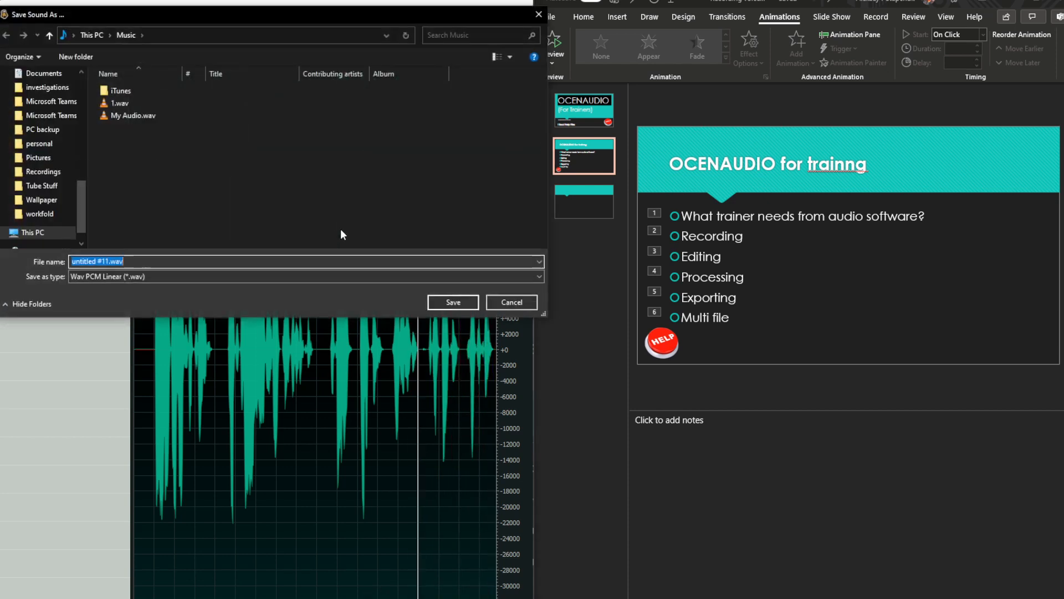
pyautogui.write('2')
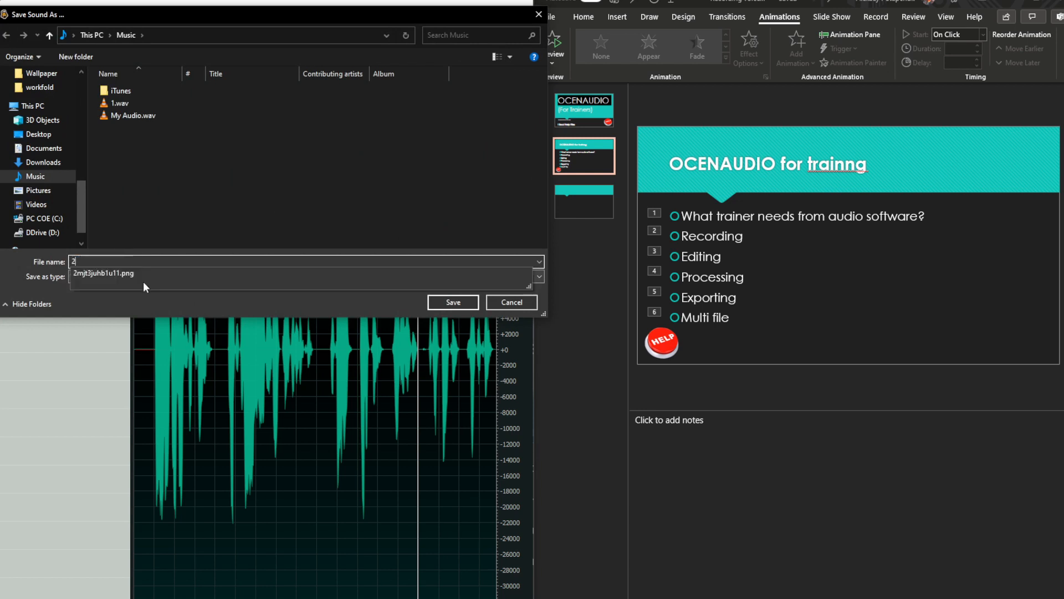
pyautogui.click(448, 303)
# - Compare the waveforms of 1.wav and 2.wav by alternating between the two opened files, ending on 2.wav
pyautogui.click(74, 114)
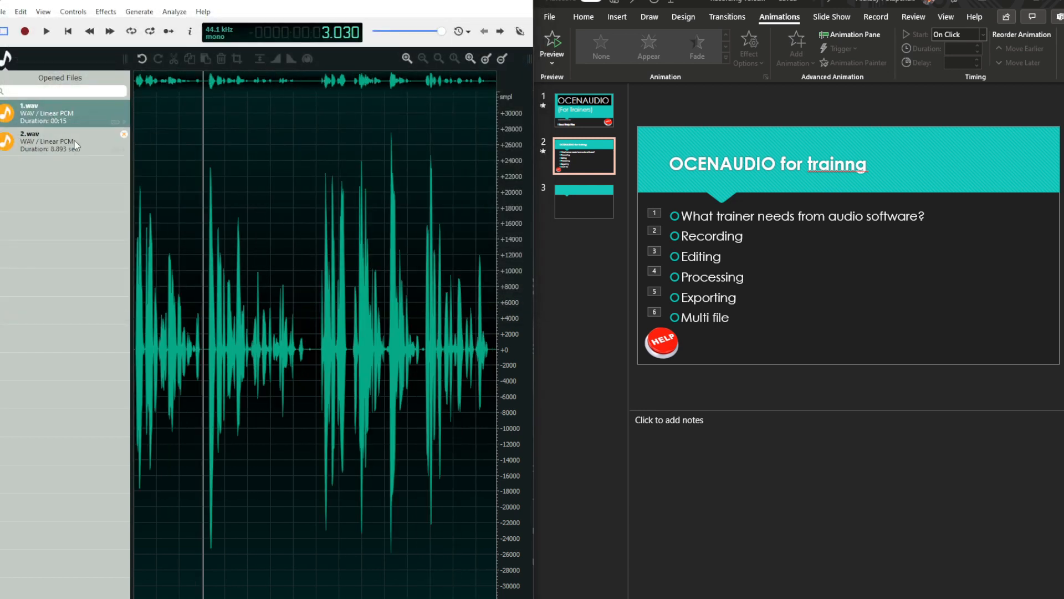
pyautogui.click(298, 227)
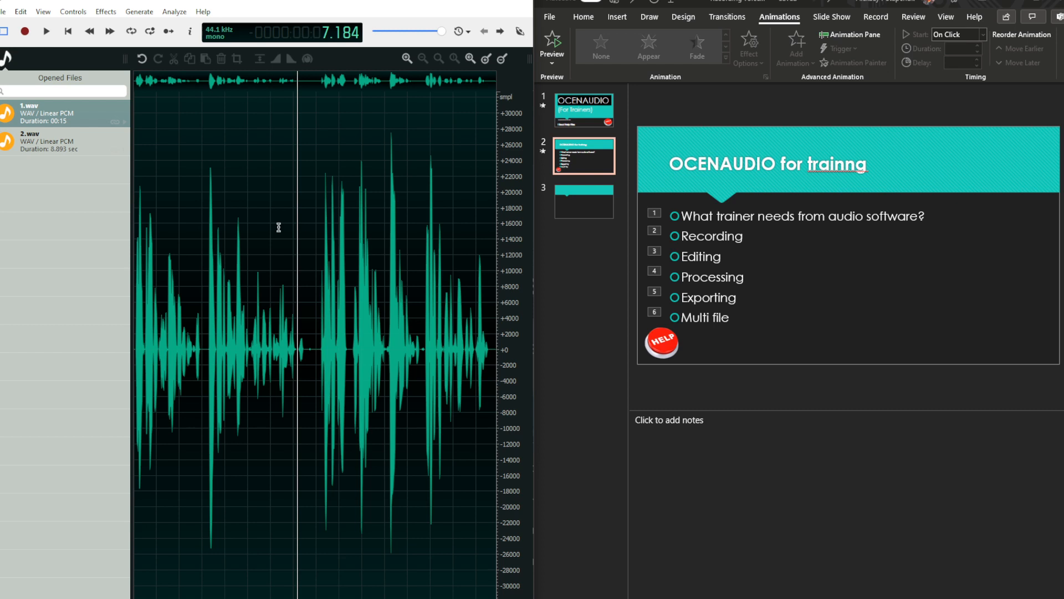
pyautogui.click(41, 144)
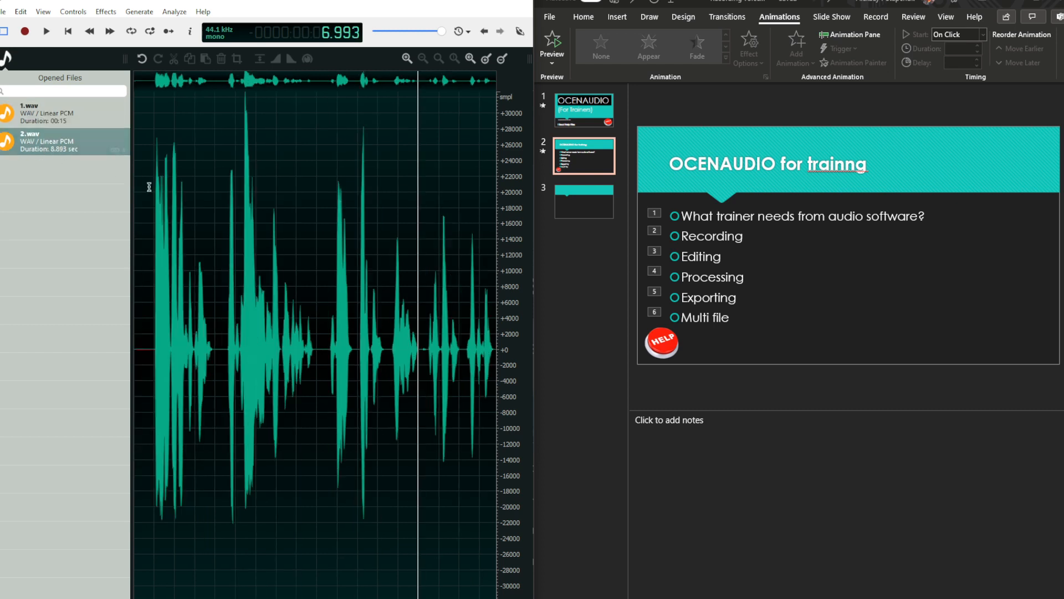
pyautogui.click(220, 201)
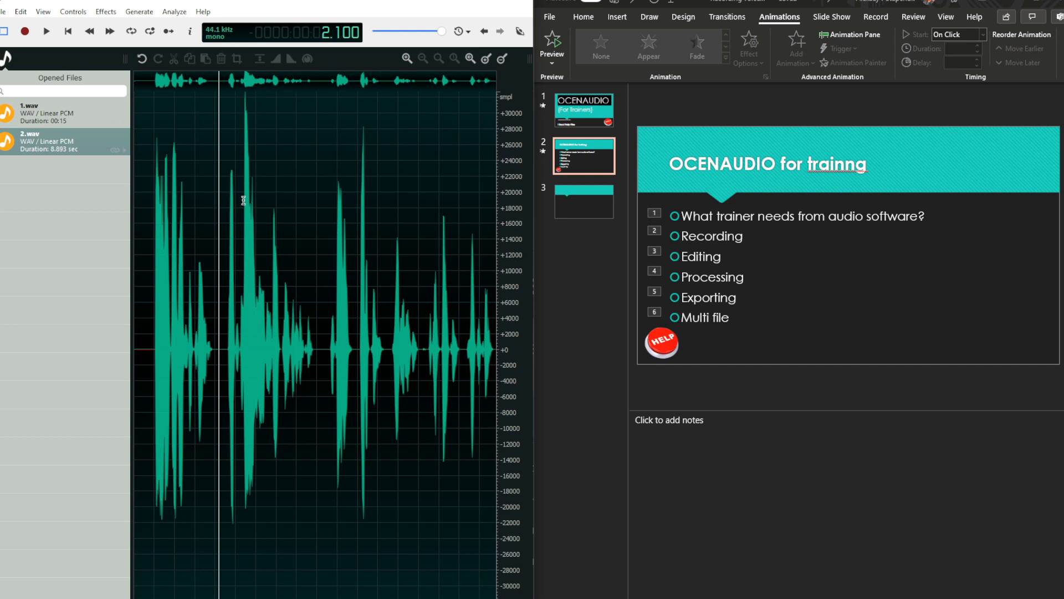
pyautogui.click(242, 200)
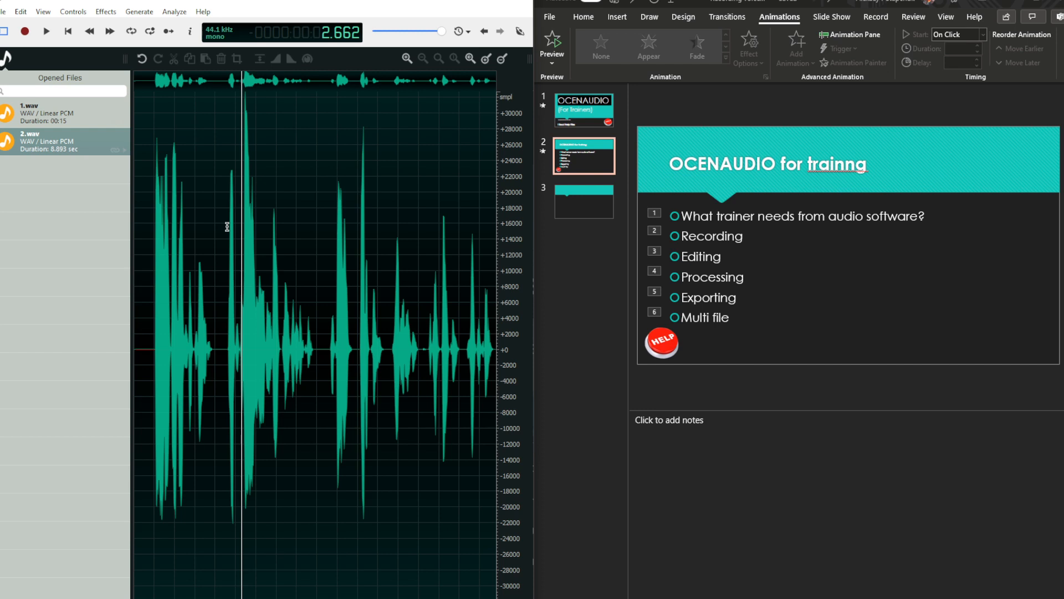
pyautogui.click(45, 112)
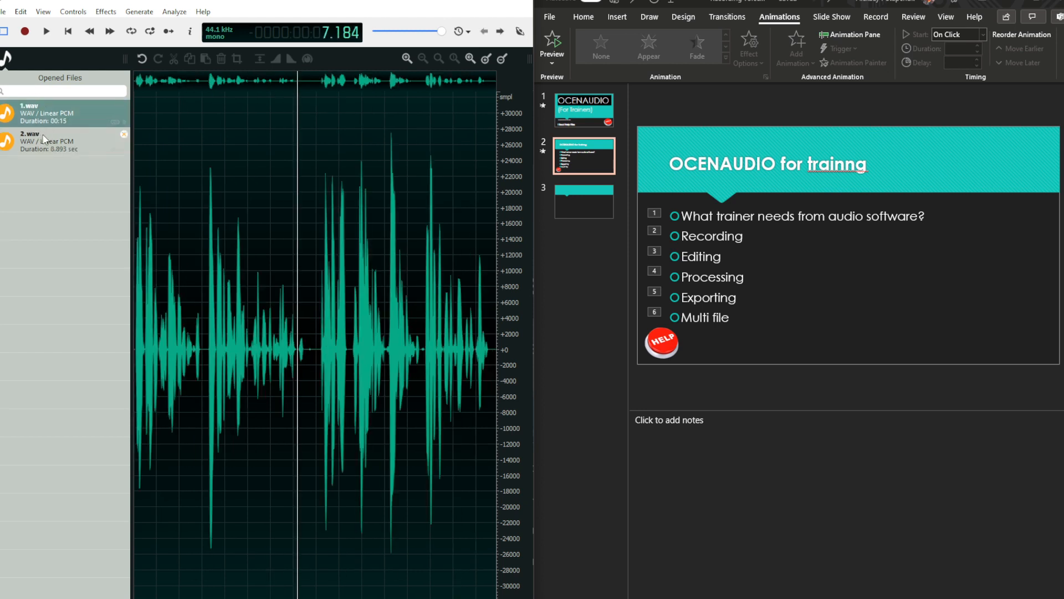
pyautogui.click(62, 146)
pyautogui.click(59, 117)
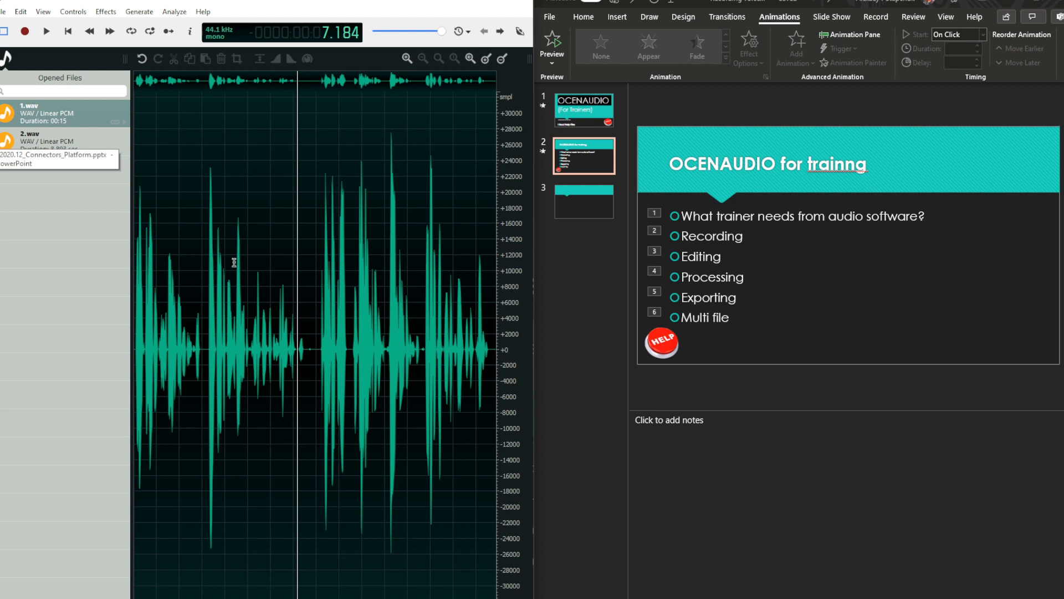
pyautogui.click(61, 147)
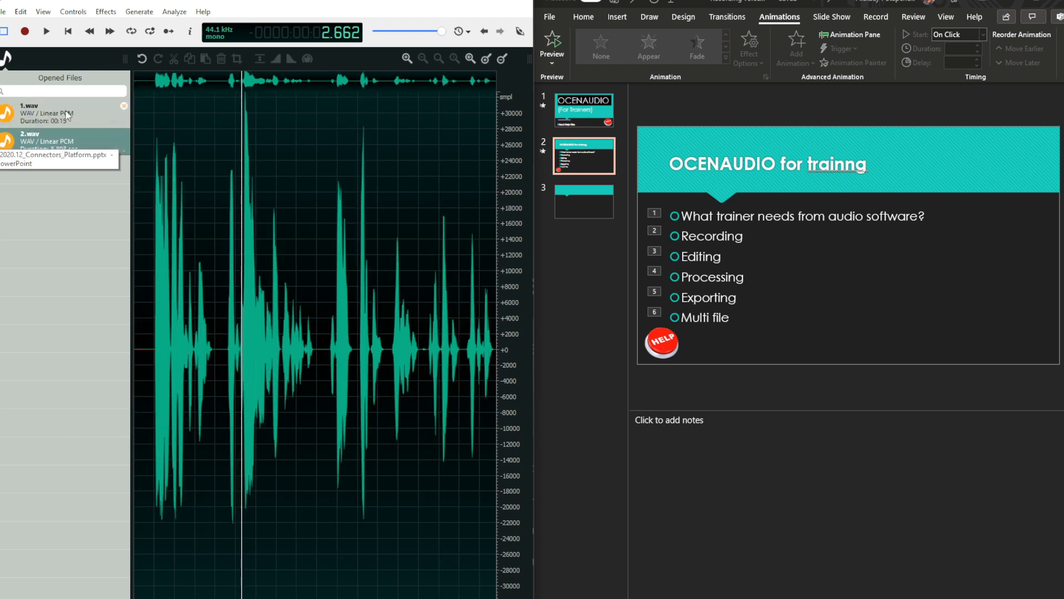
pyautogui.click(63, 119)
pyautogui.click(67, 146)
pyautogui.click(62, 114)
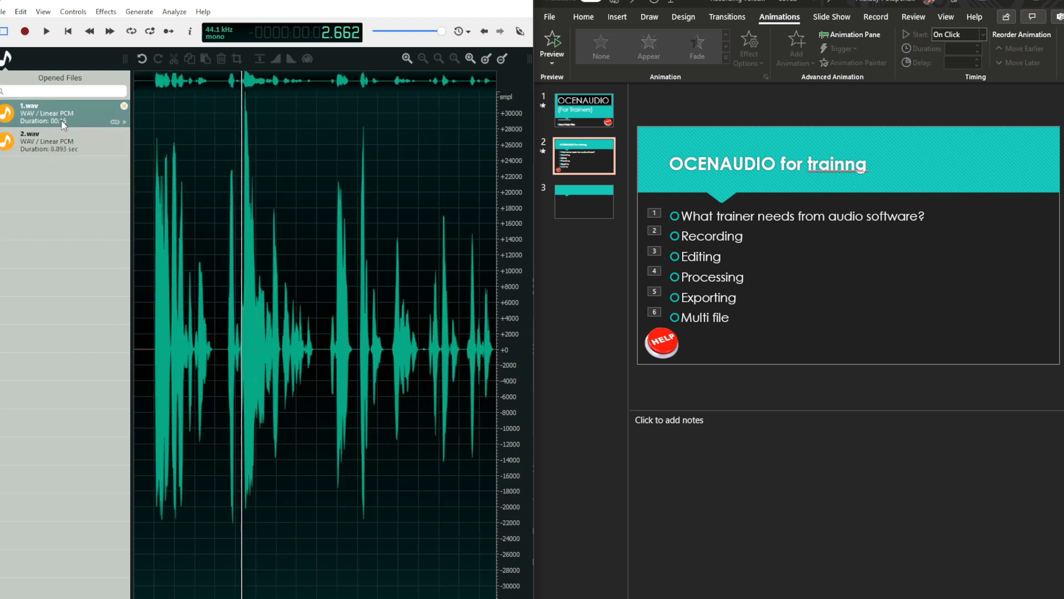
pyautogui.click(61, 143)
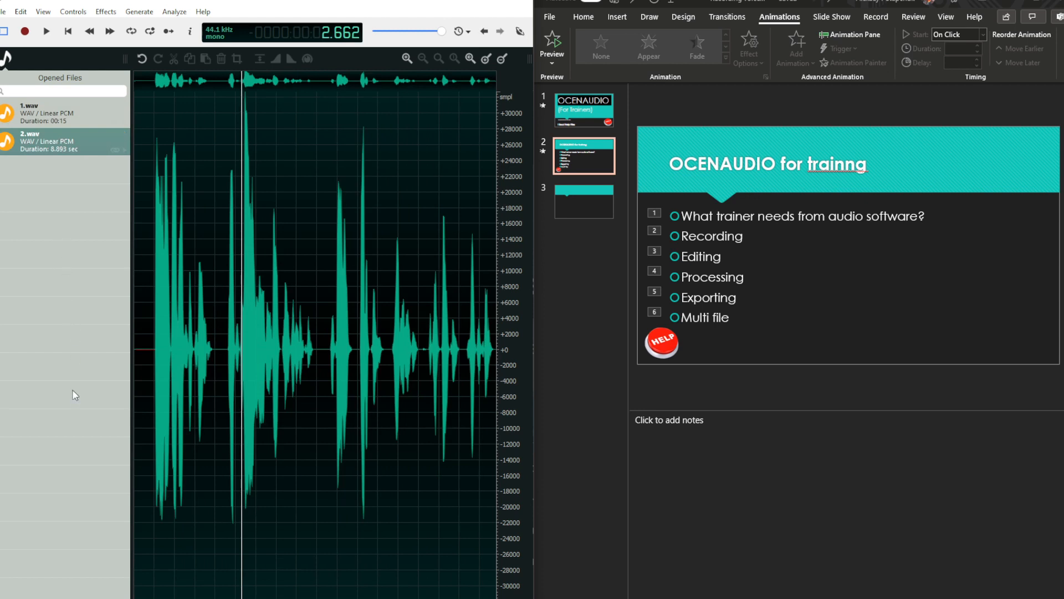